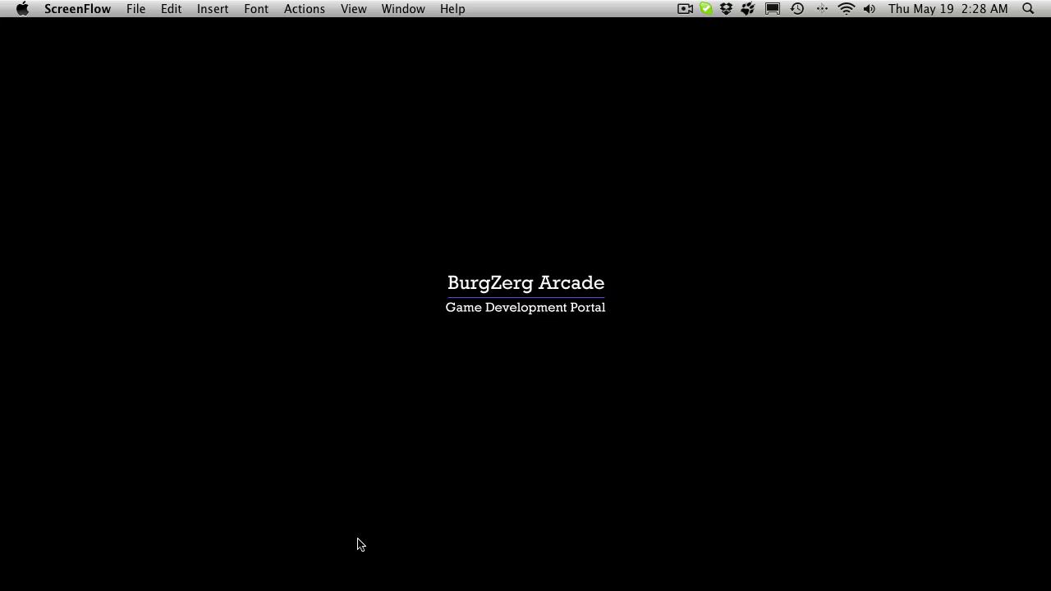
- Switch to Unity and start playing the Tutorial scene
mouse_move(320, 588)
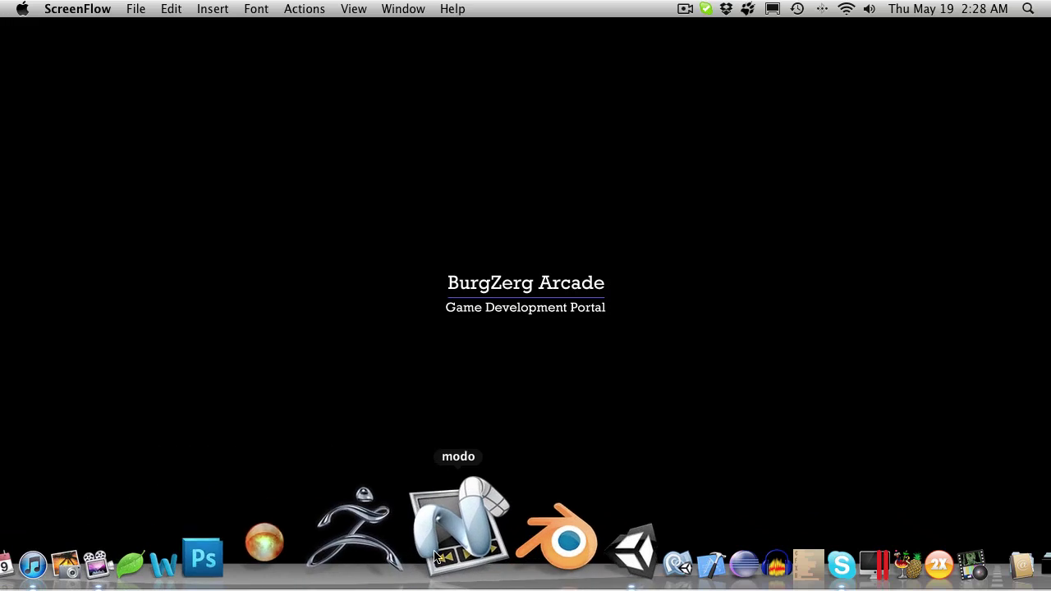
click(493, 538)
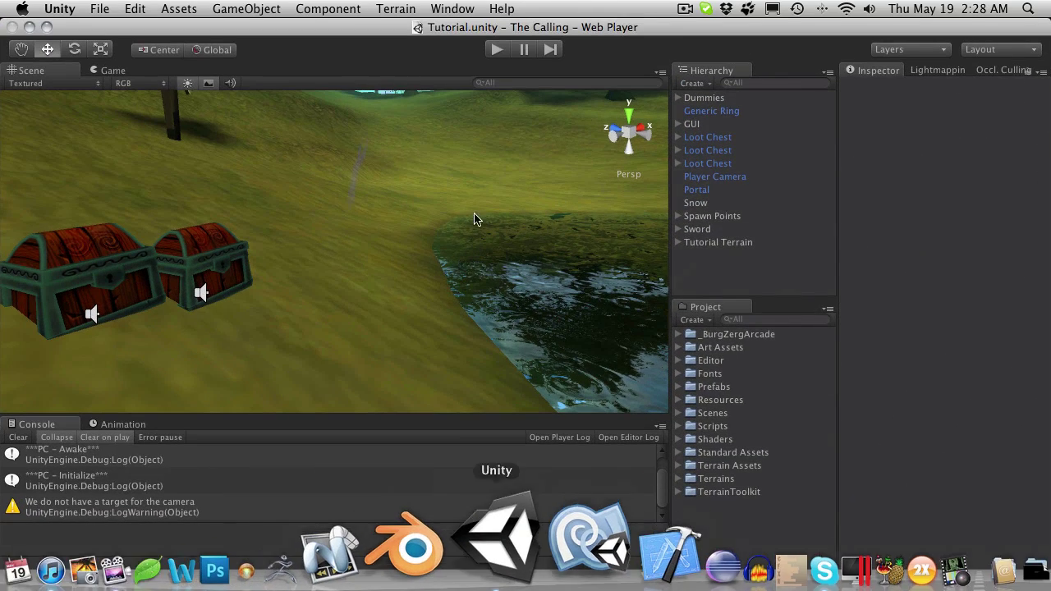
click(498, 48)
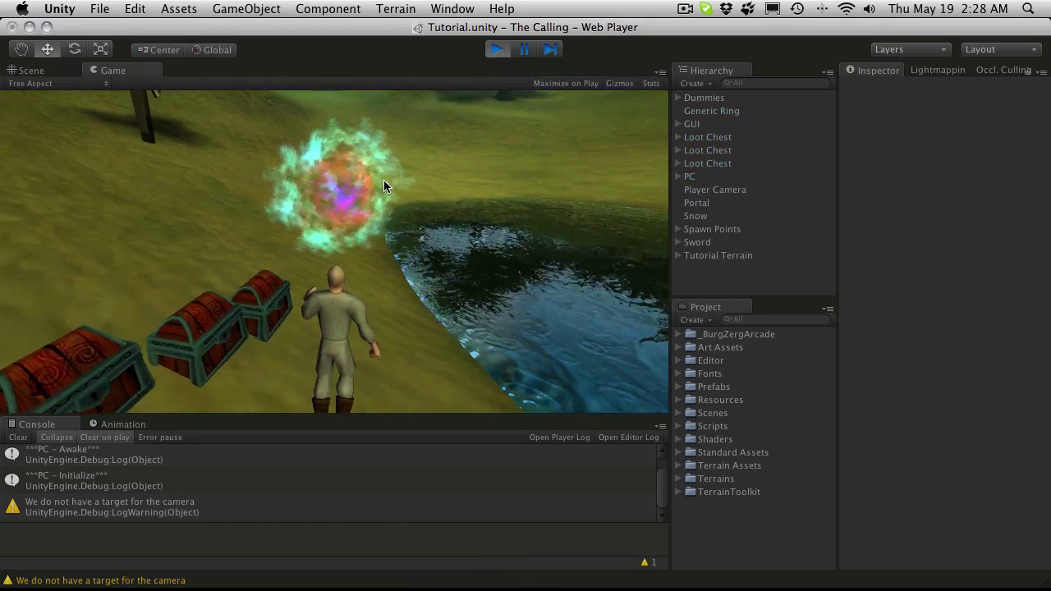
- Walk the character back and forth around the portal to view its effect from several angles, and stop the game
key(w)
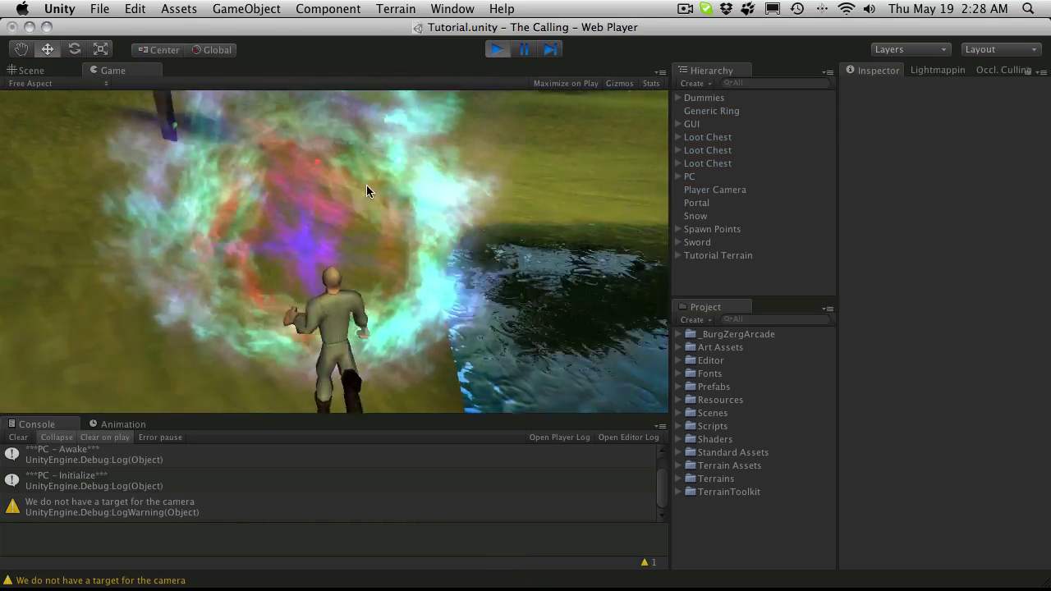
key(s)
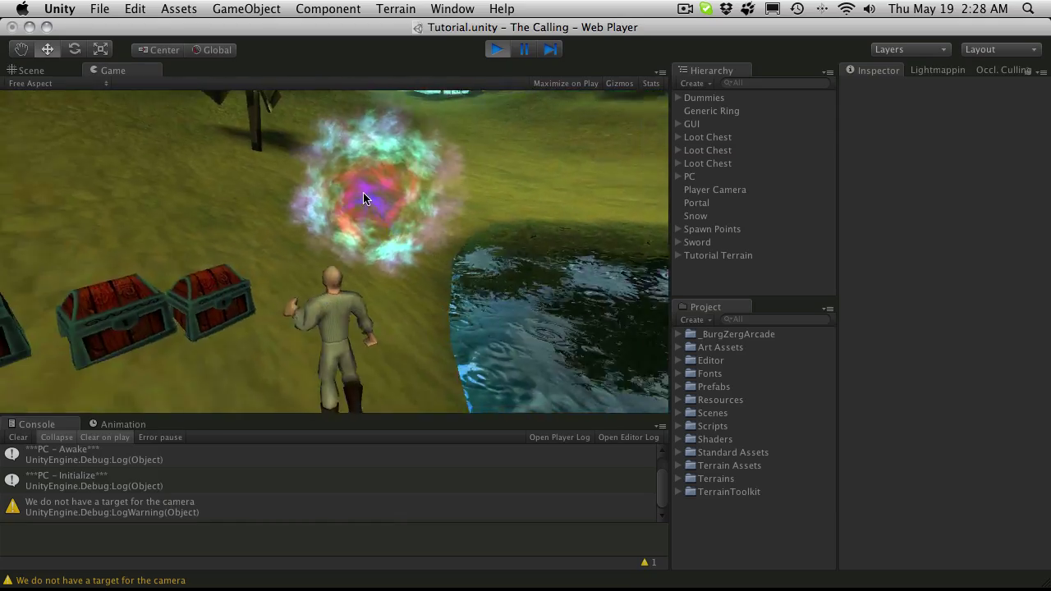
key(w)
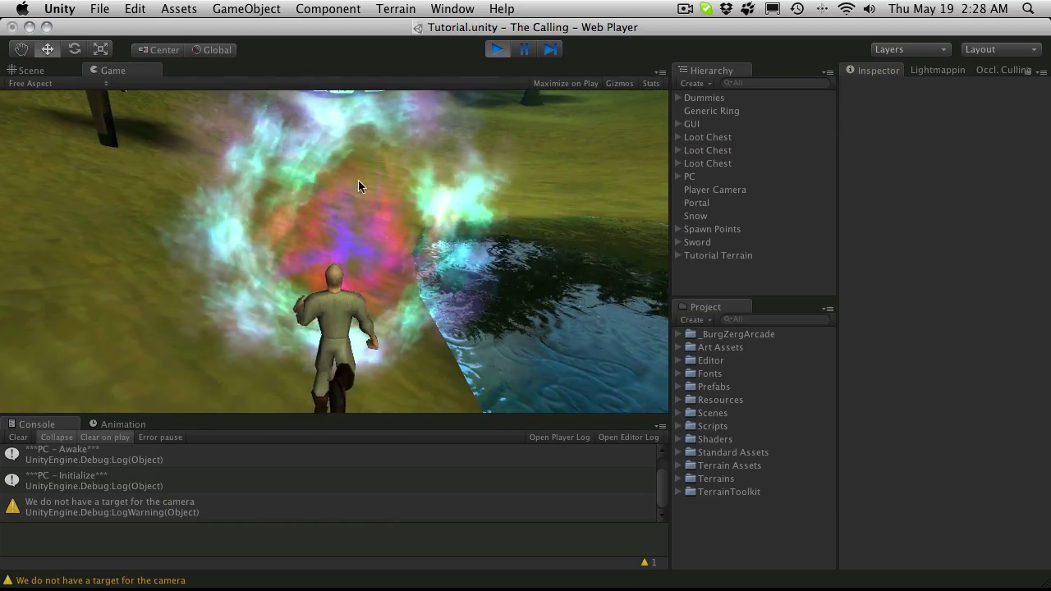
key(a)
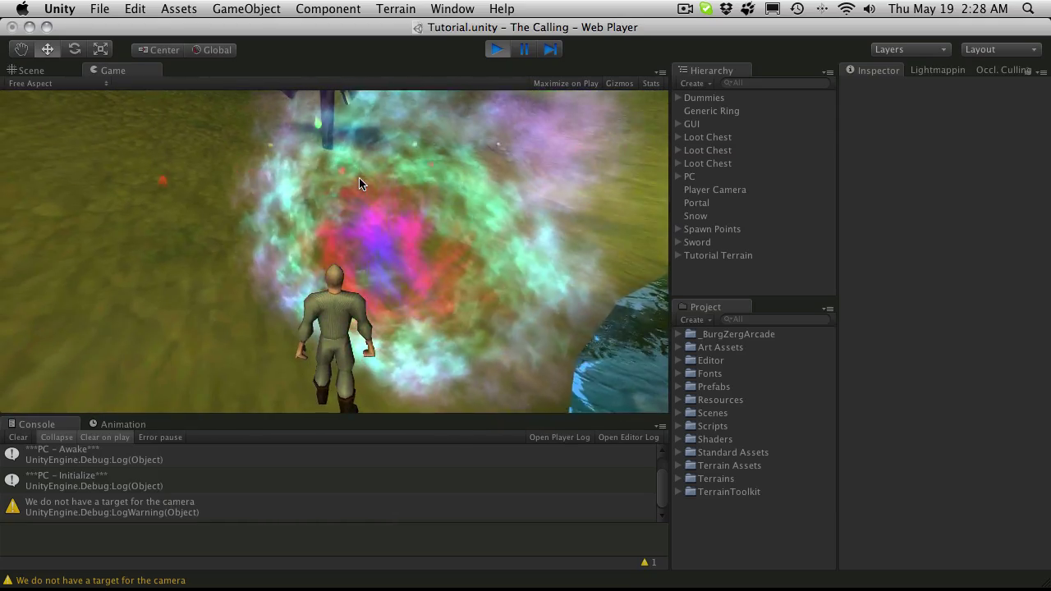
key(s)
key(w)
key(d)
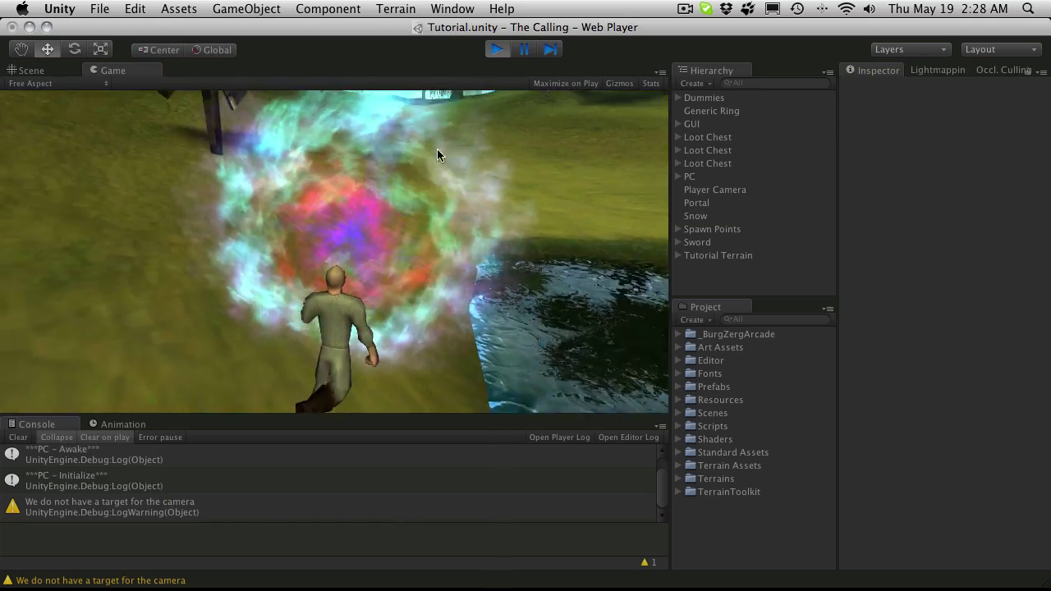
key(s)
key(d)
key(w)
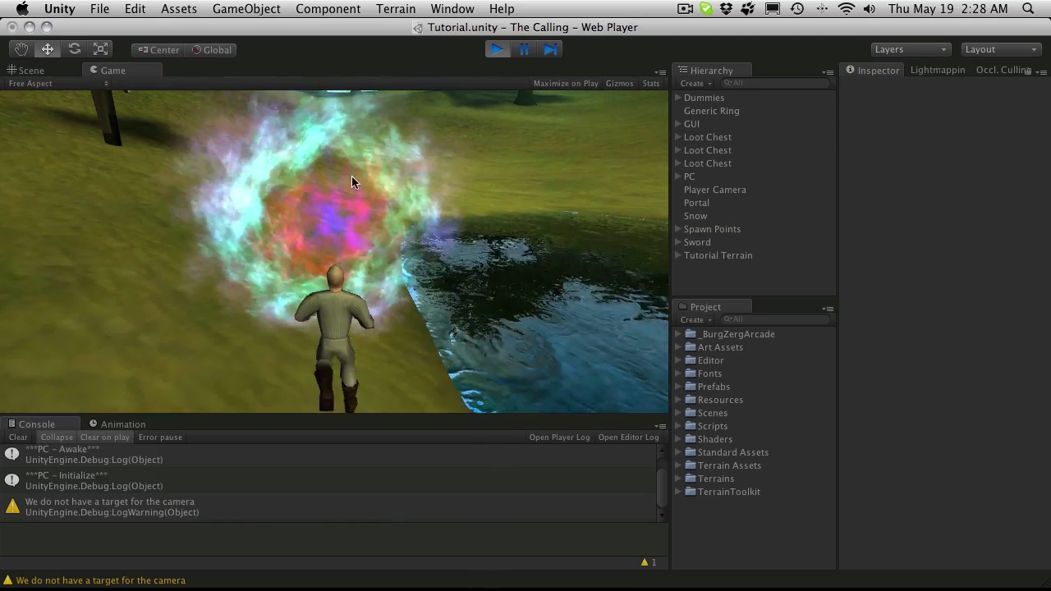
key(a)
key(s)
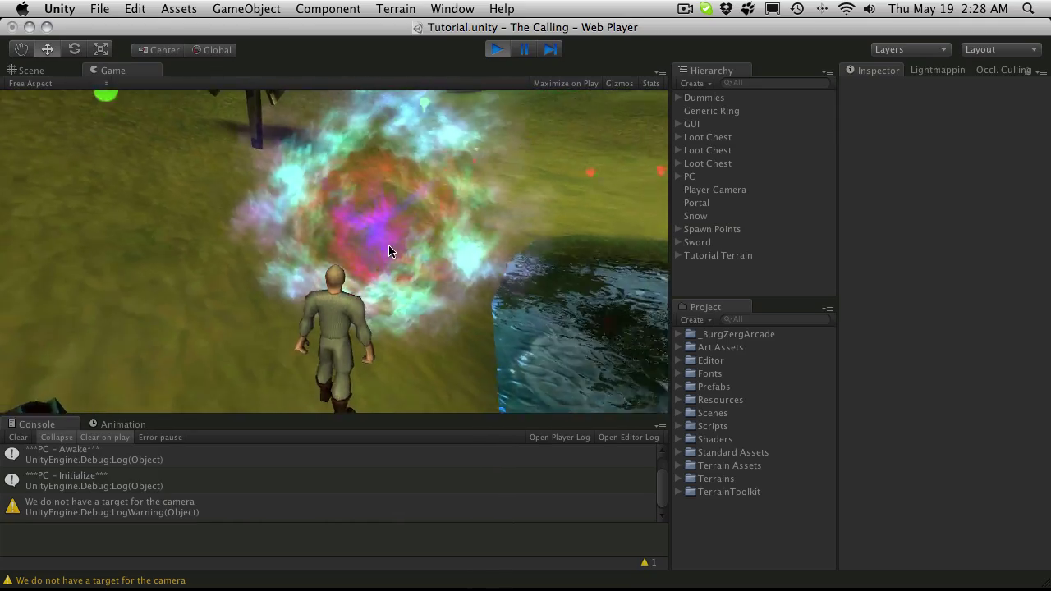
key(s)
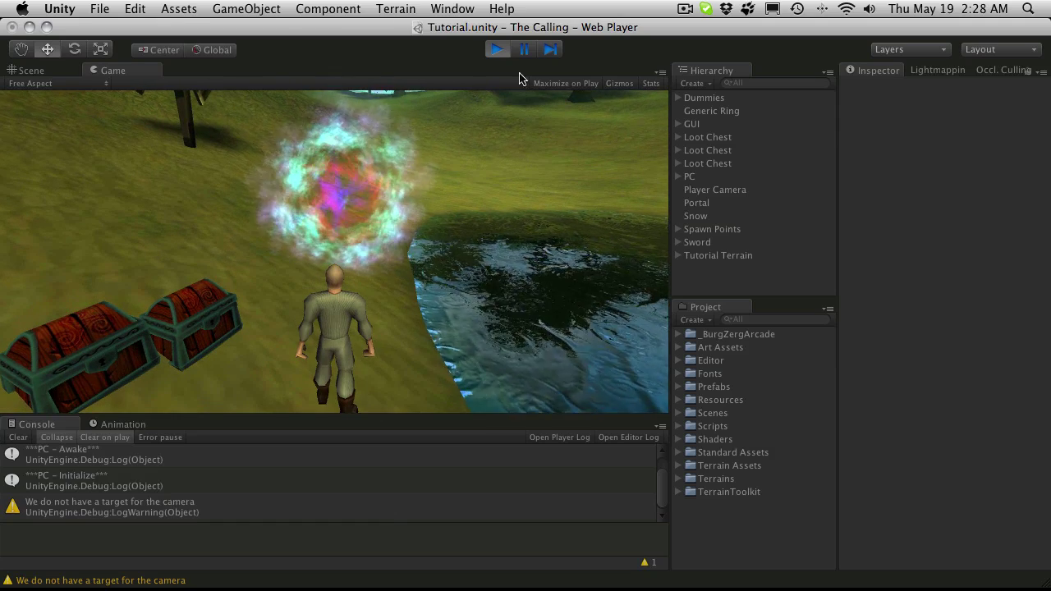
click(498, 50)
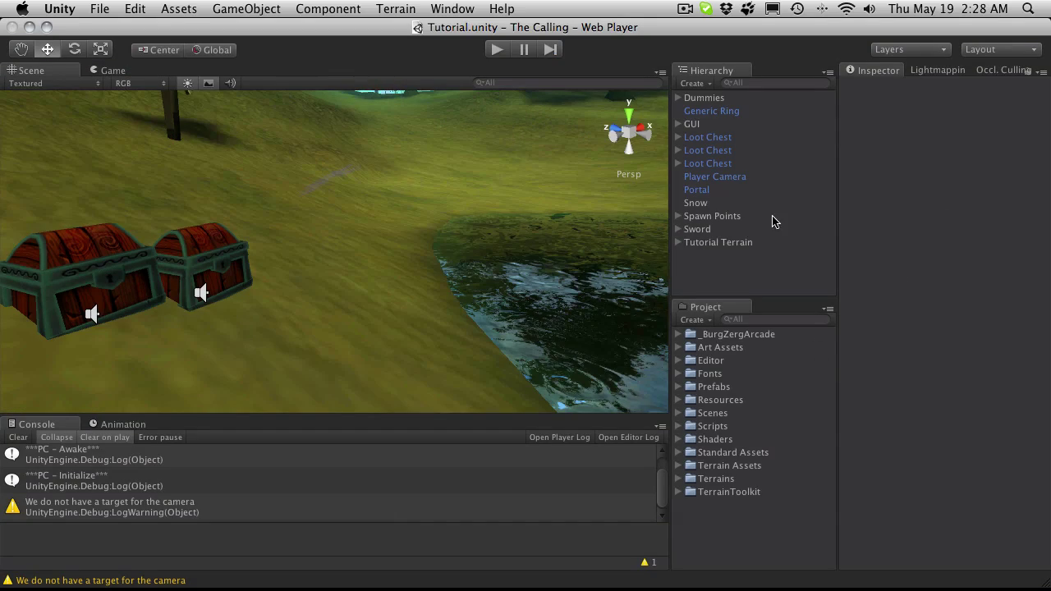
- Add a plane object to the scene and frame it in the Scene view, seen from above
click(245, 8)
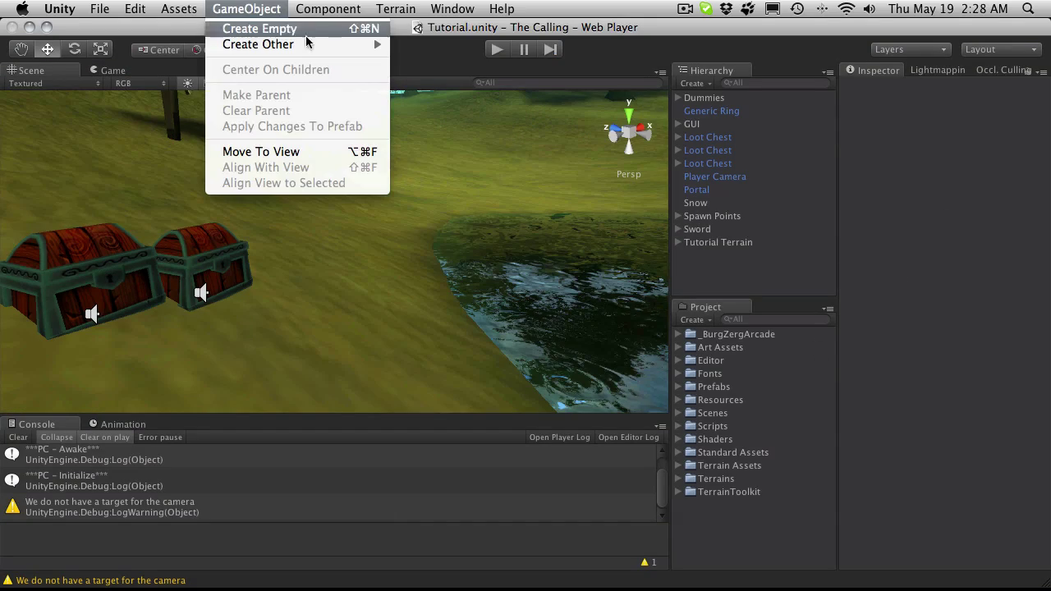
mouse_move(311, 44)
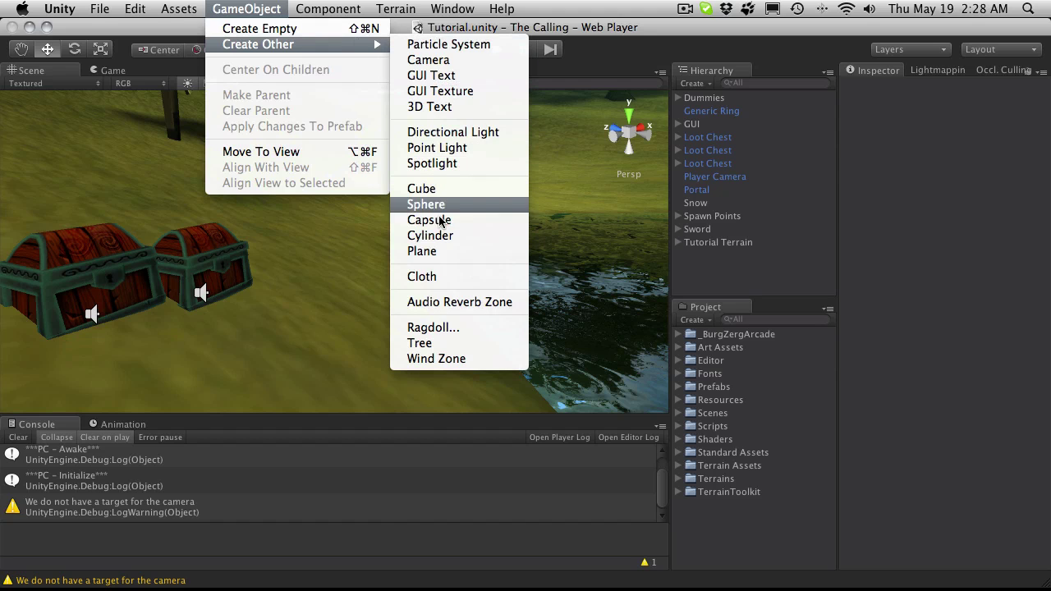
click(448, 251)
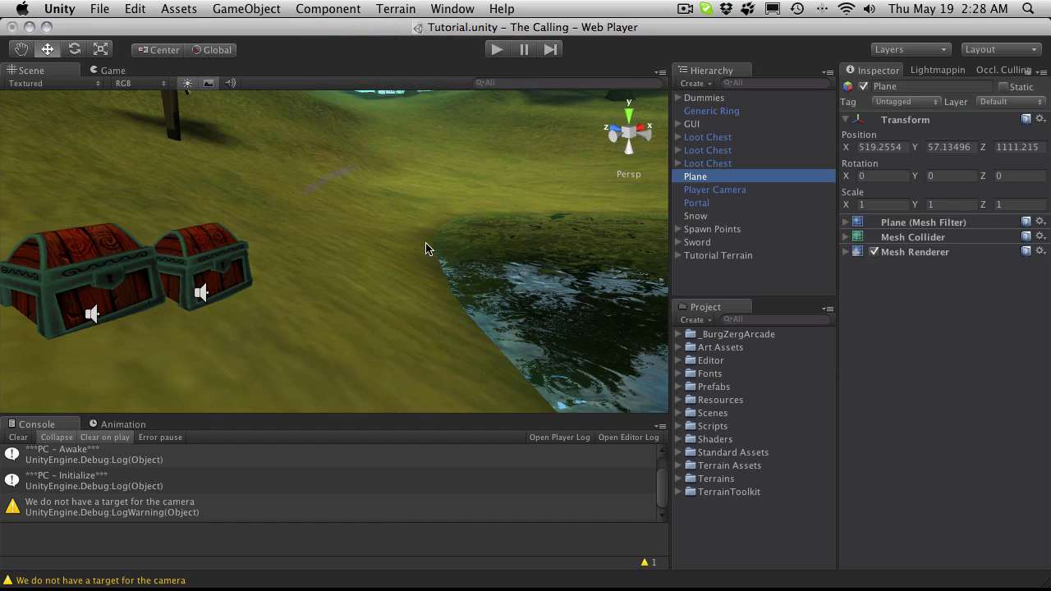
click(731, 282)
click(727, 177)
key(f)
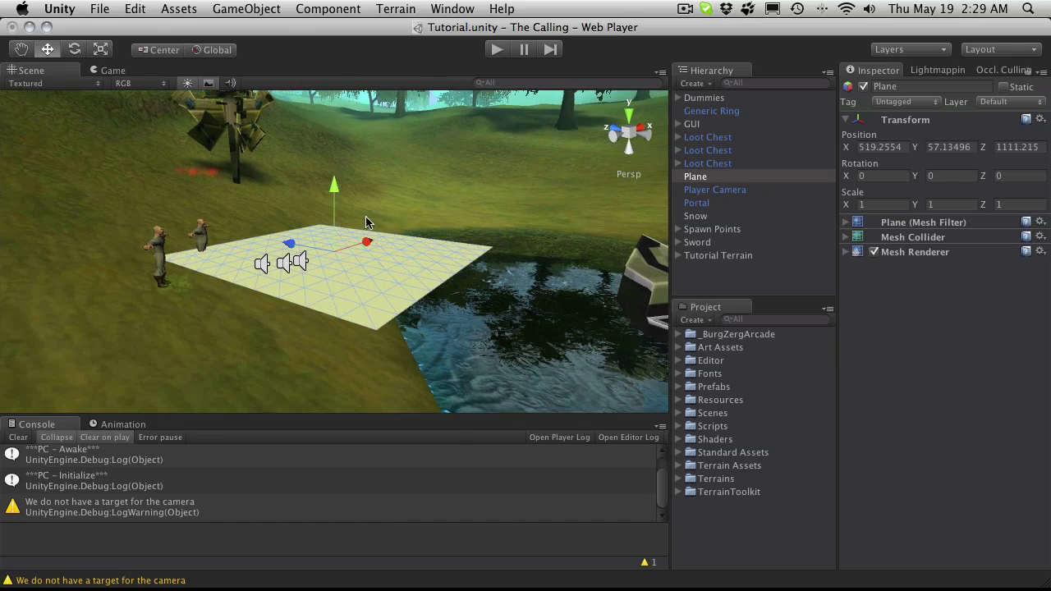
alt+drag(389, 209, 176, 394)
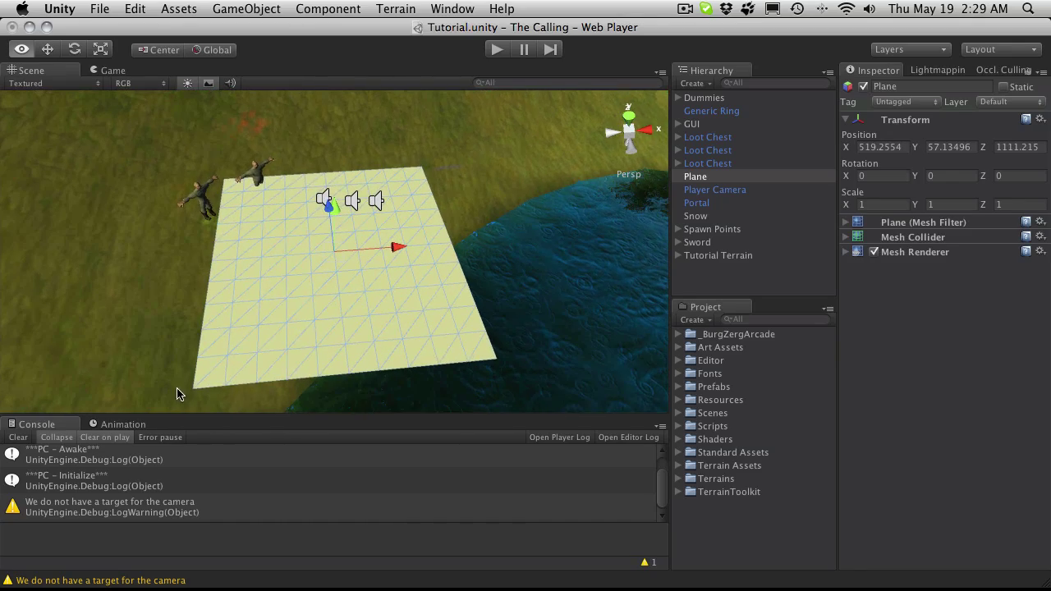
mouse_move(259, 333)
alt+mouse_down()
mouse_move(281, 321)
mouse_move(274, 345)
alt+mouse_up()
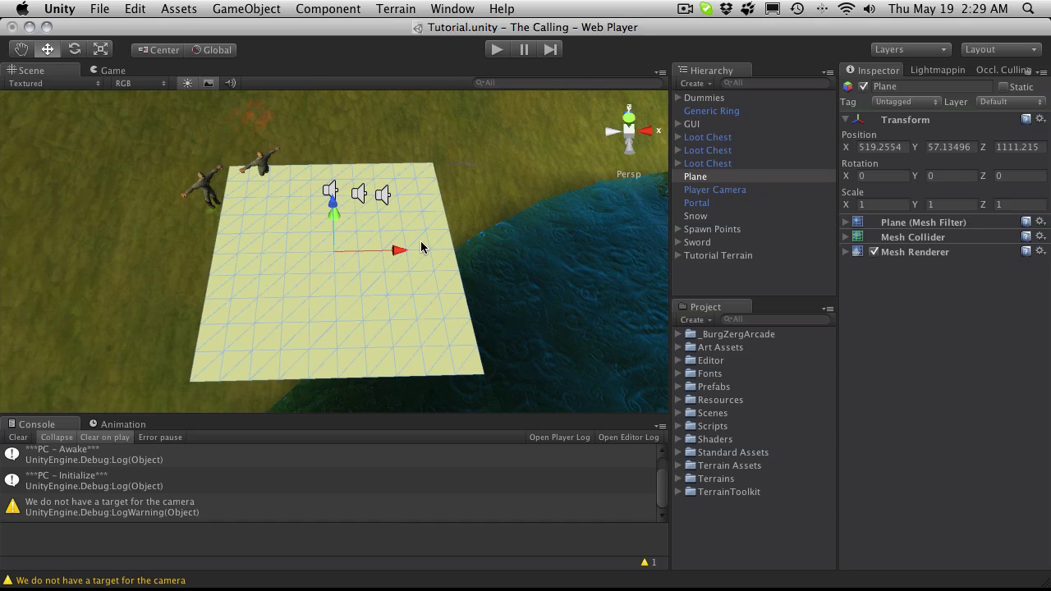
- Examine the Portal Center texture, the firepuff1 material and the Portal Center material in the Resources Textures folder
click(679, 401)
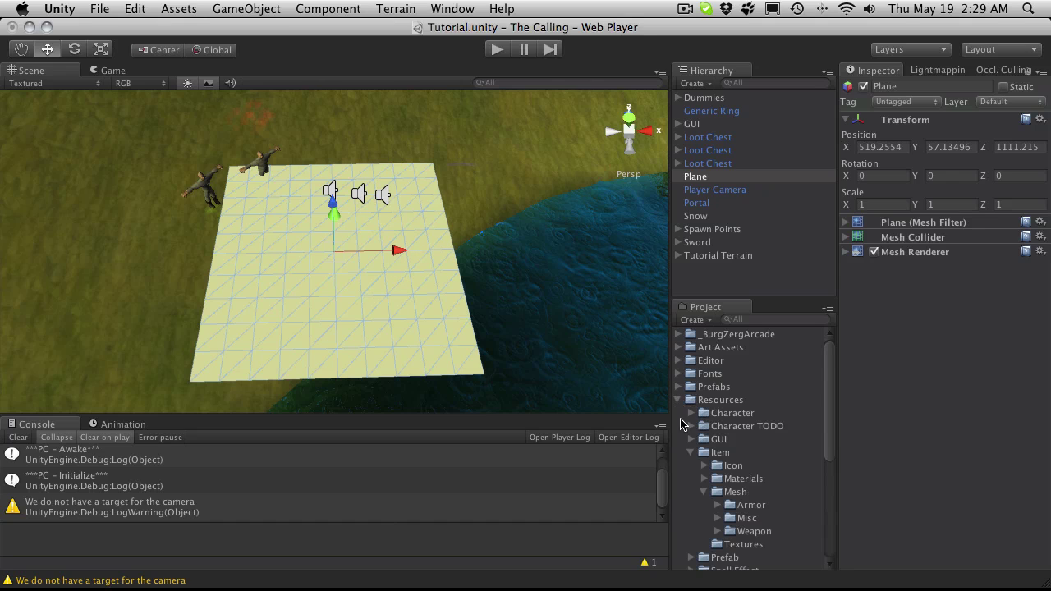
click(691, 451)
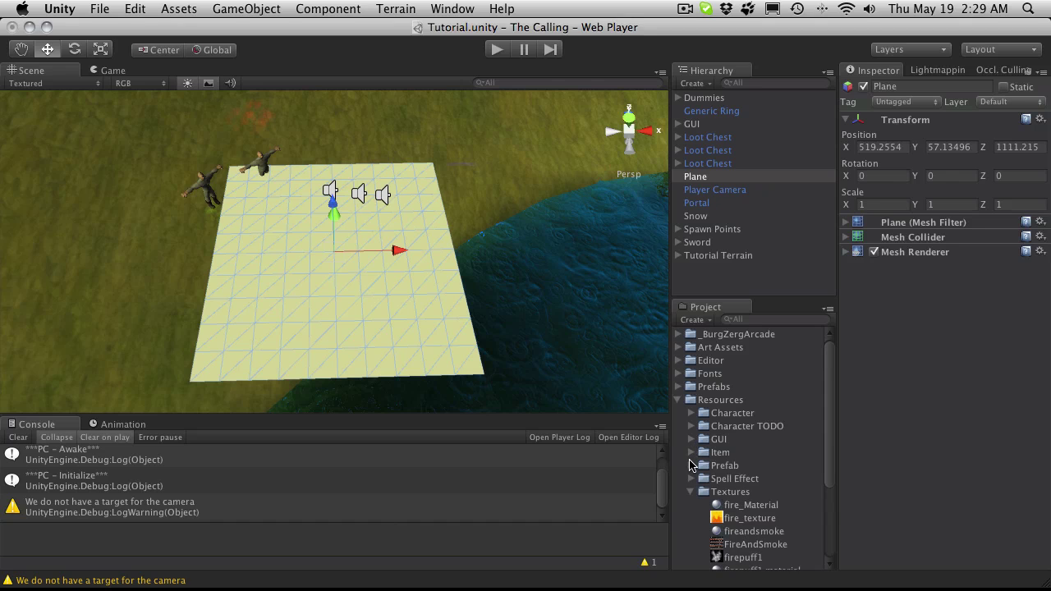
scroll(764, 490, down, 5)
scroll(764, 486, up, 2)
click(750, 489)
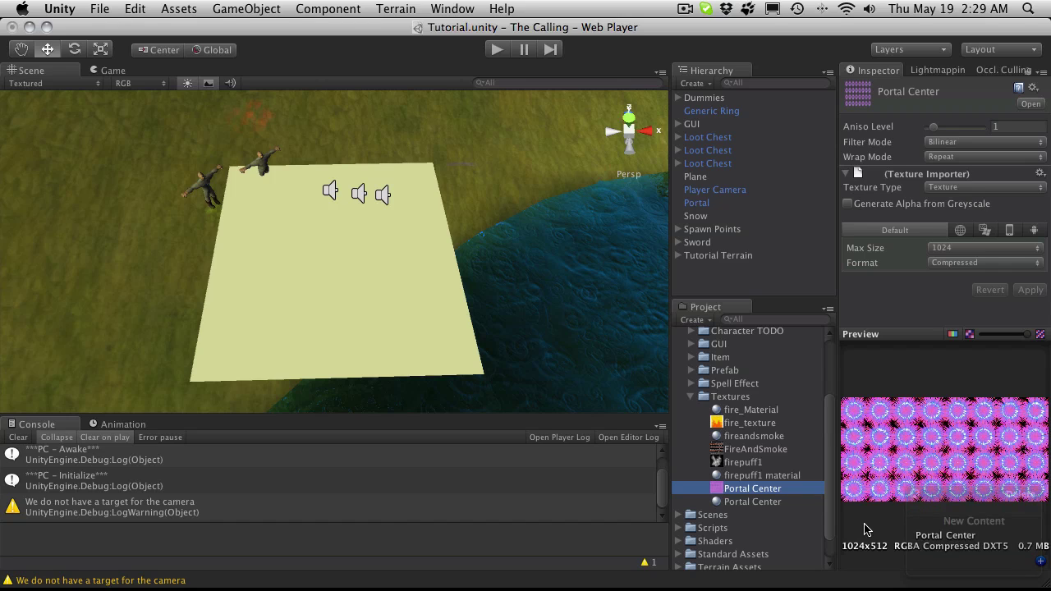
click(913, 493)
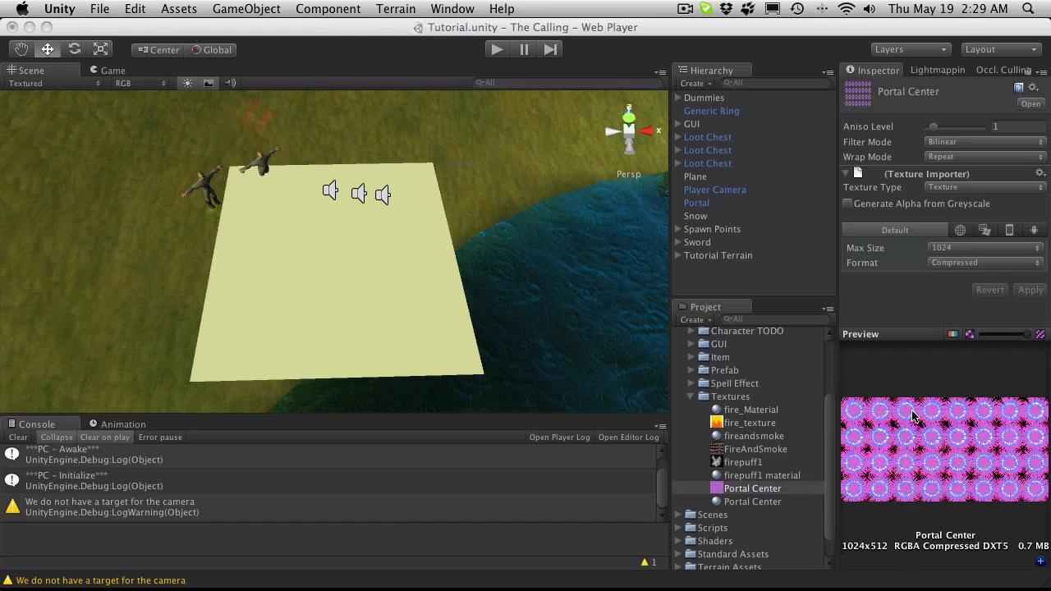
click(767, 479)
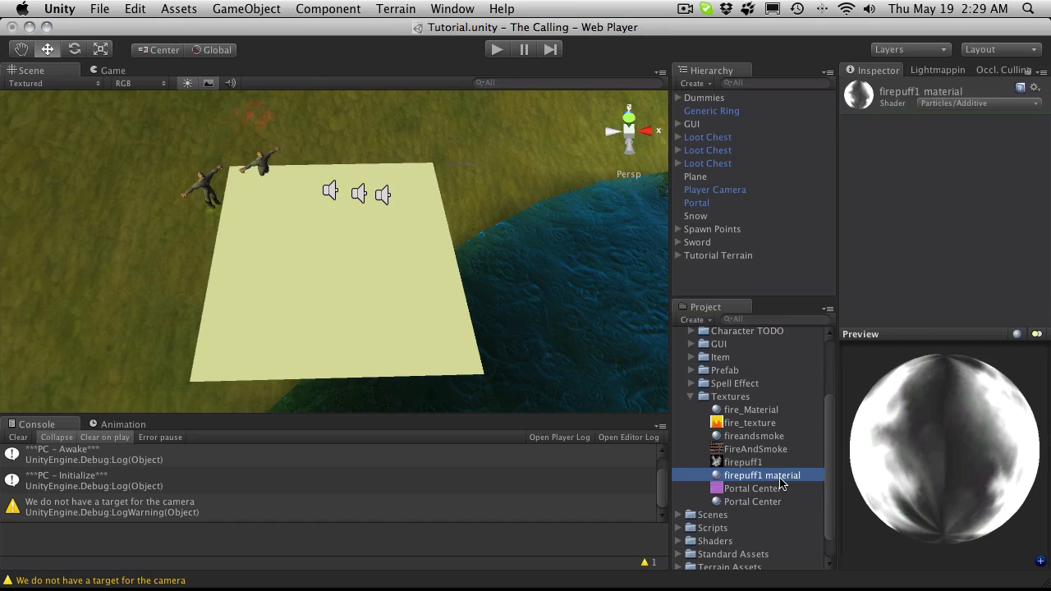
click(764, 500)
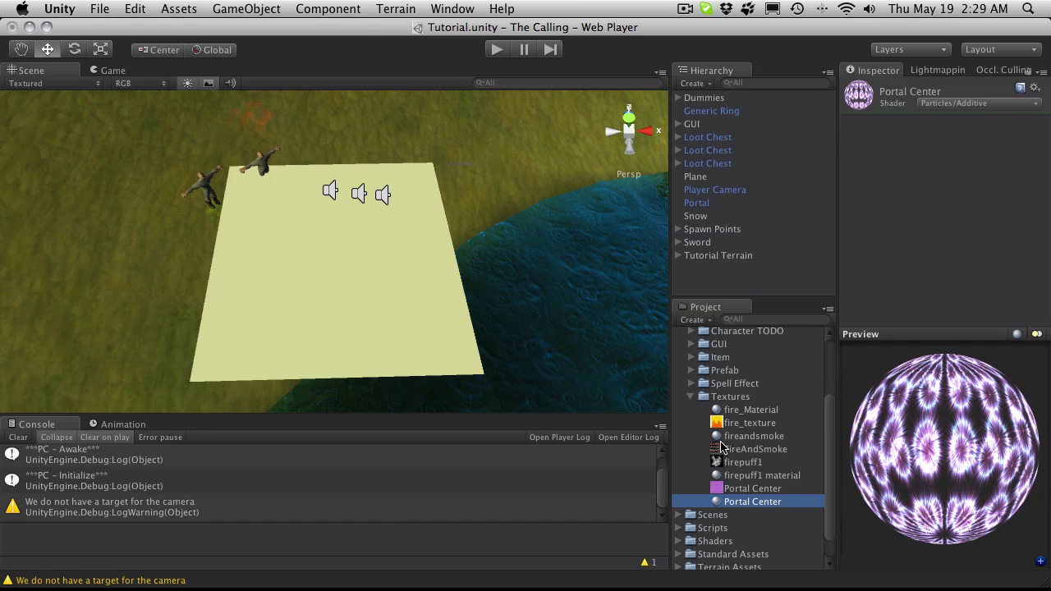
- Remove the Mesh Collider component from the plane
click(710, 180)
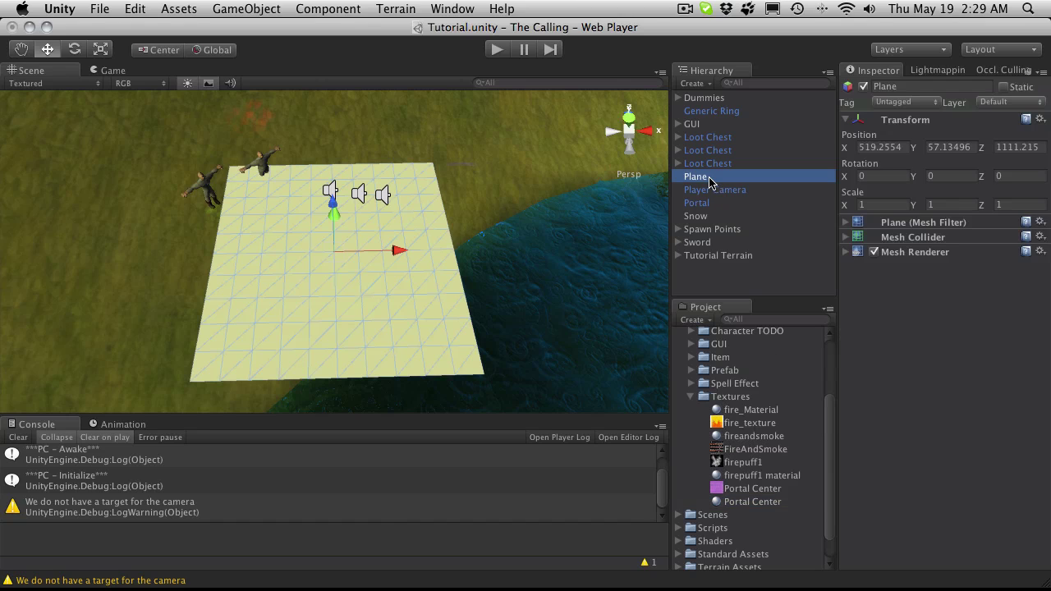
click(1040, 236)
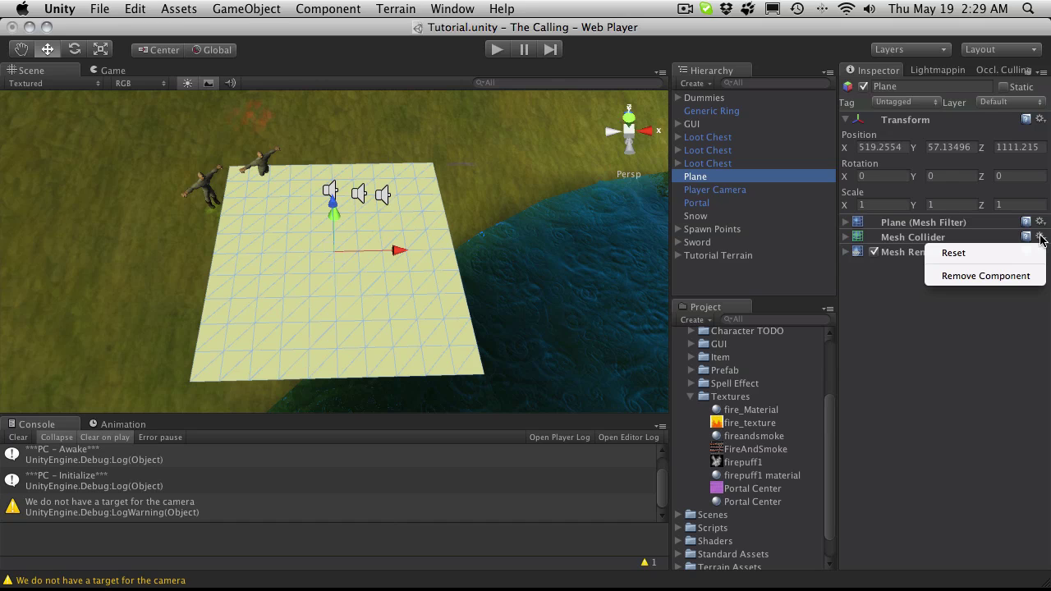
click(1022, 277)
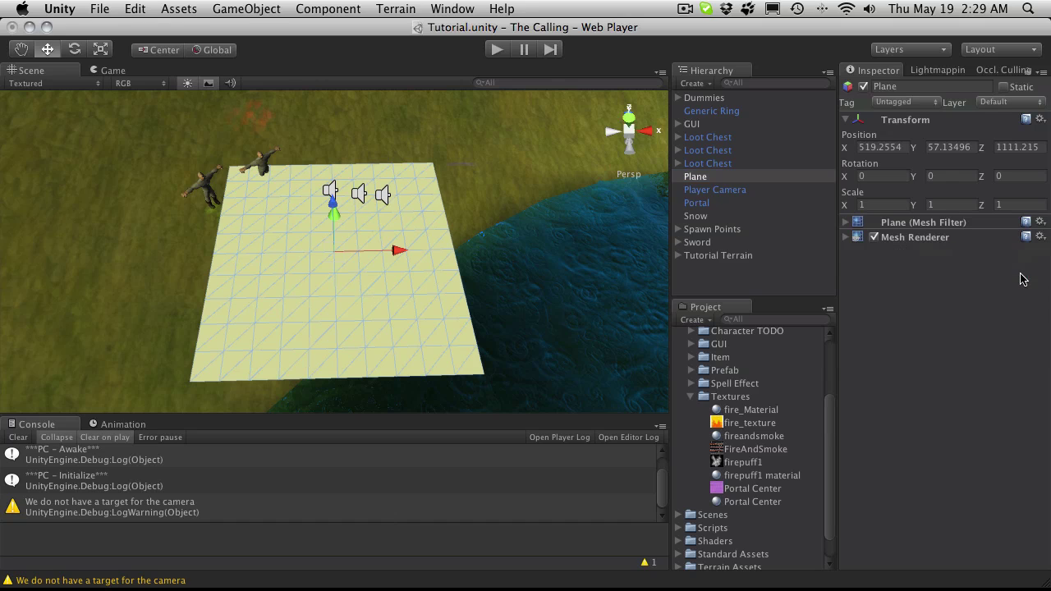
- Assign the Portal Center material to Element 0 of the plane's Mesh Renderer and collapse the Resources folder
click(845, 237)
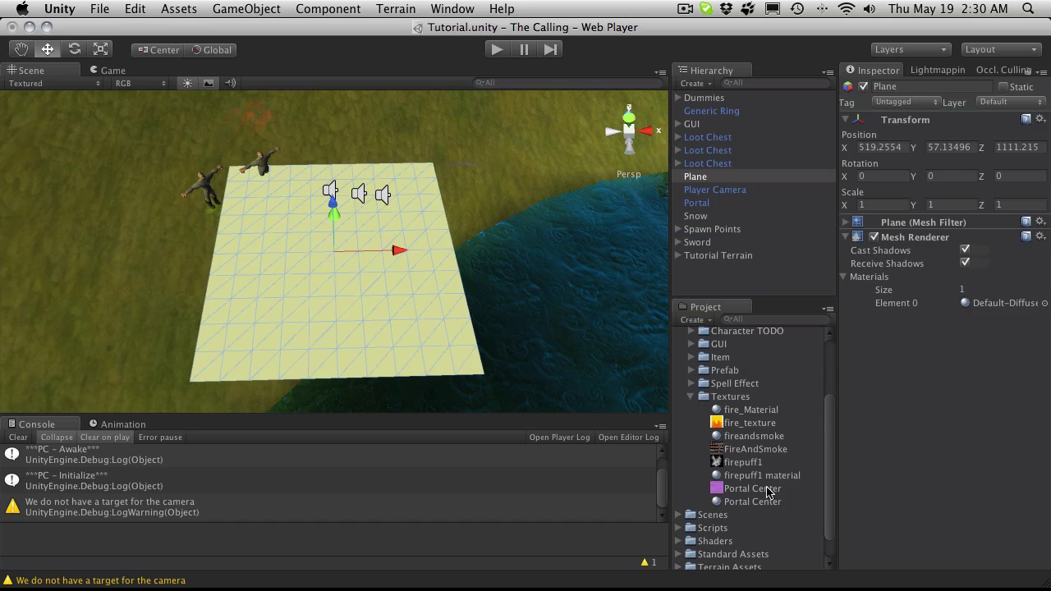
drag(755, 502, 986, 303)
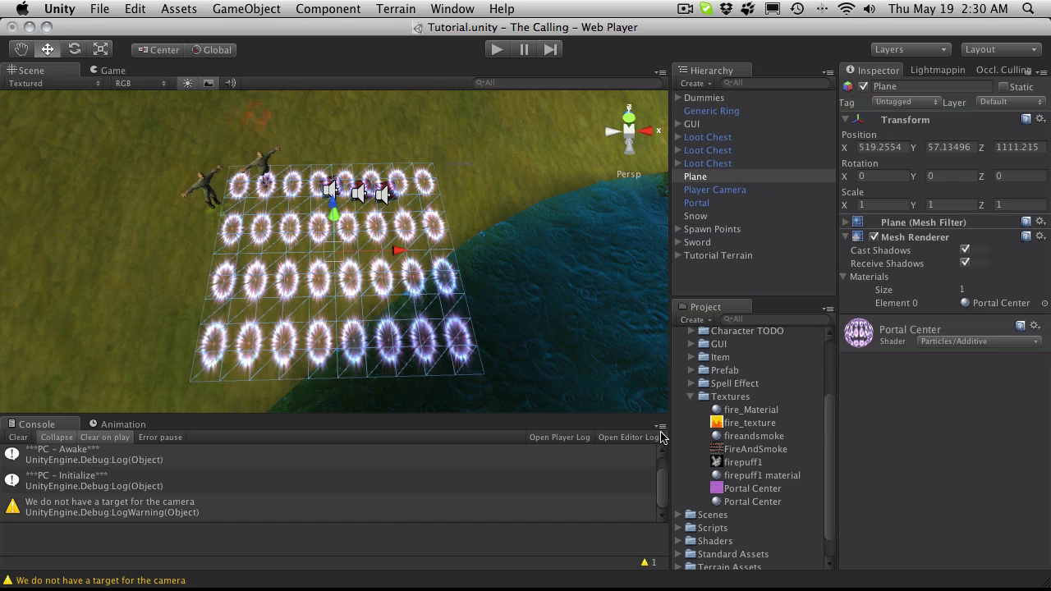
click(691, 396)
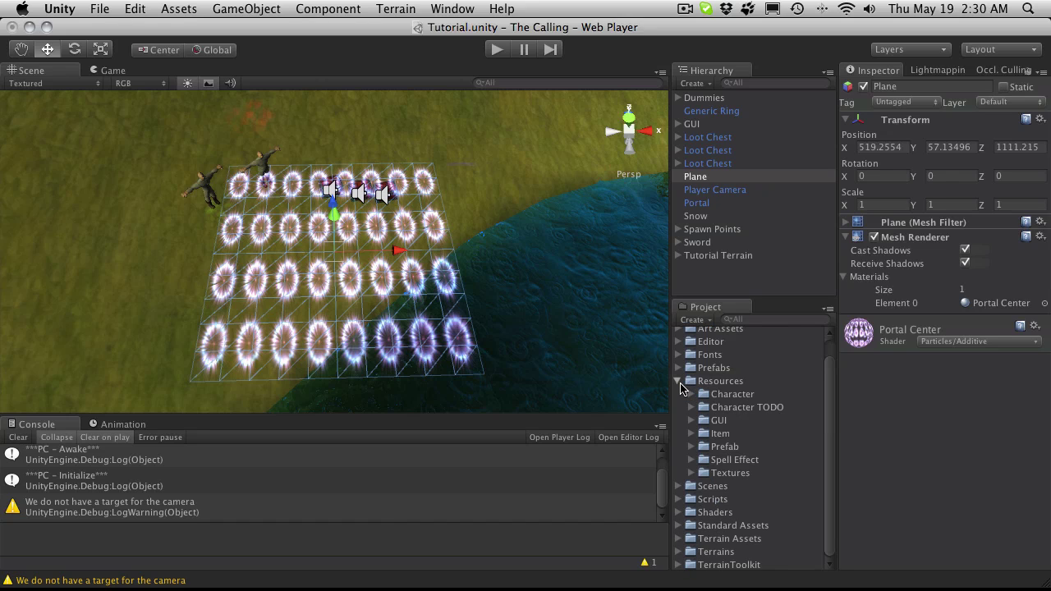
click(679, 381)
- Switch to Chrome and review the description, usage and AnimatedTextureUV.js script on the Animating Tiled texture wiki page
mouse_move(377, 585)
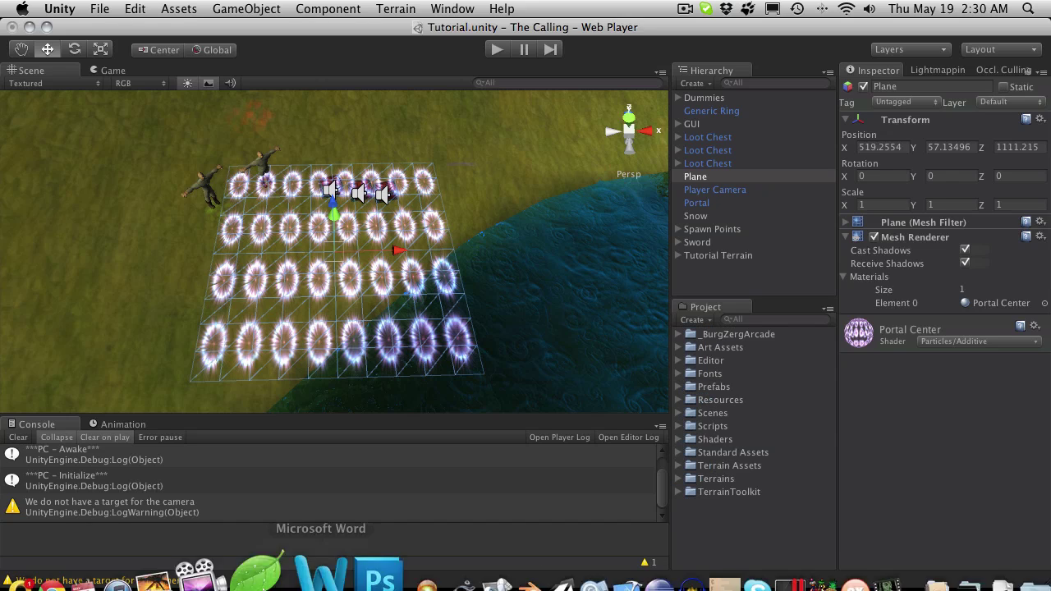
click(241, 558)
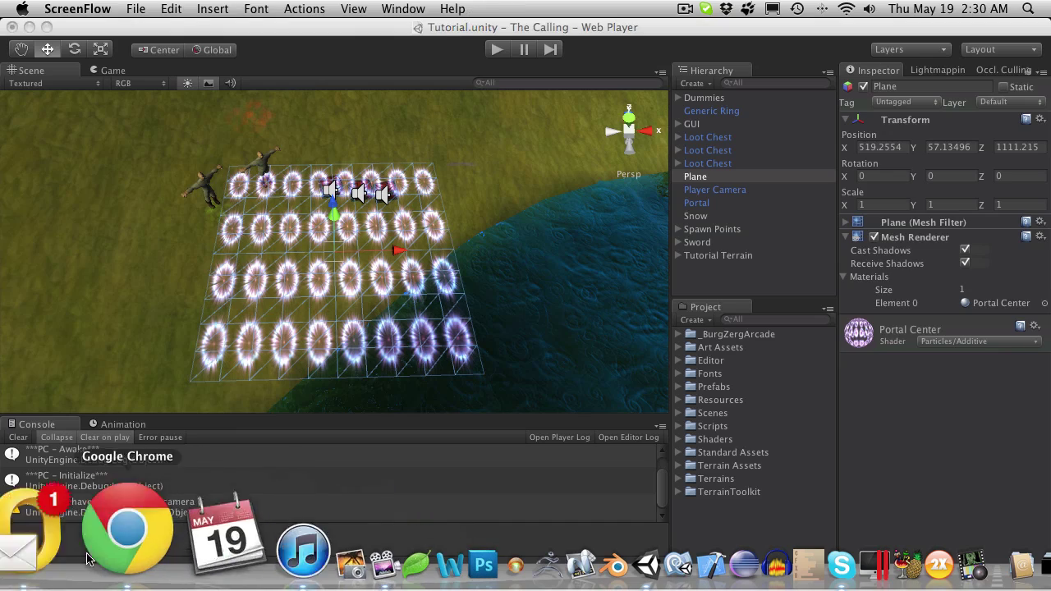
click(111, 546)
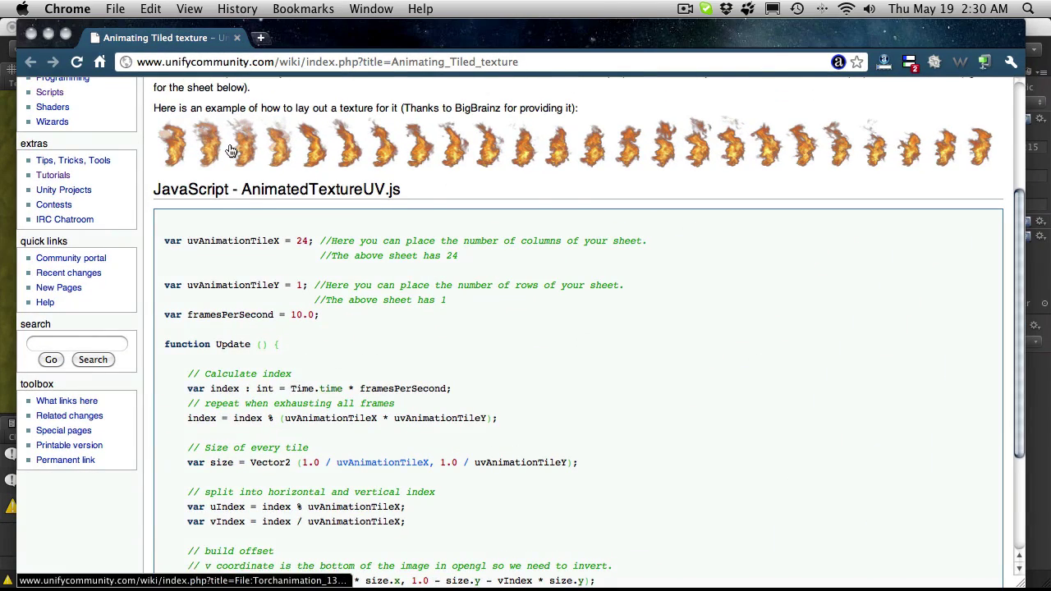
scroll(201, 137, up, 5)
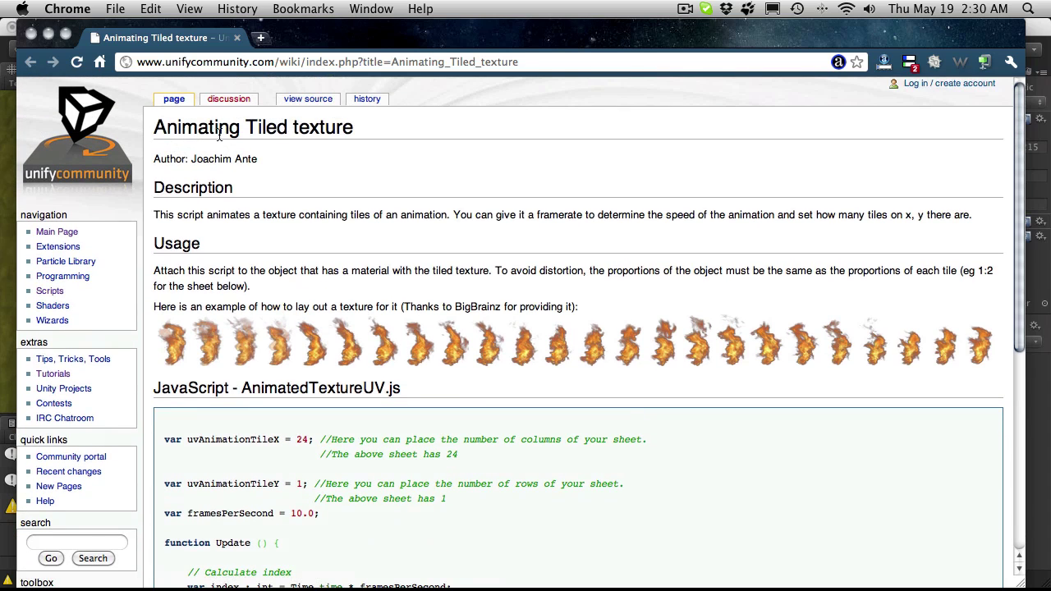
scroll(324, 140, down, 5)
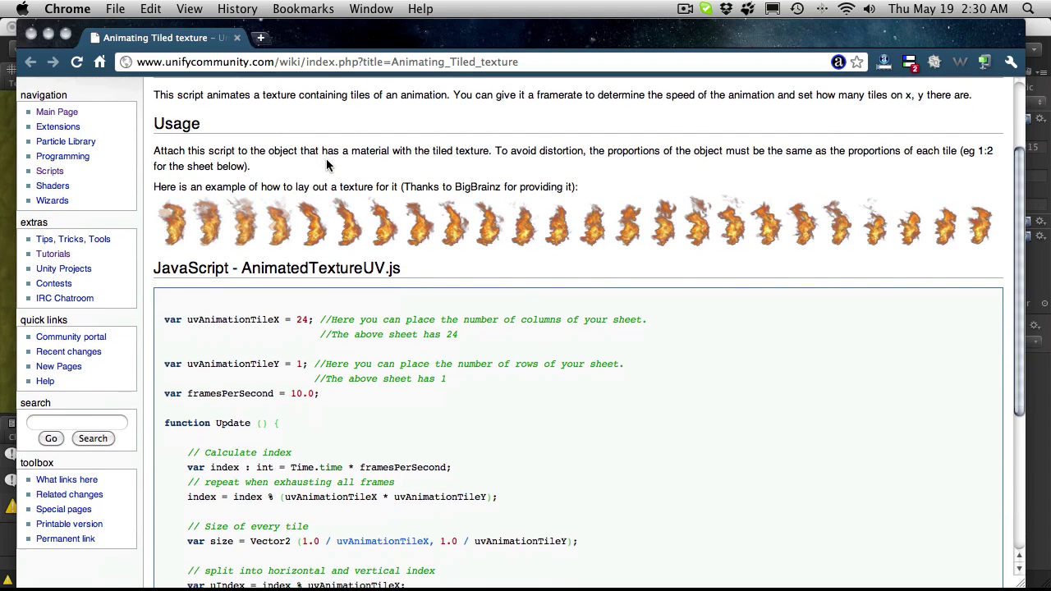
- Examine the example sprite sheet, the tile count and frame rate variables and the Update function of AnimatedTextureUV.js
scroll(326, 159, up, 3)
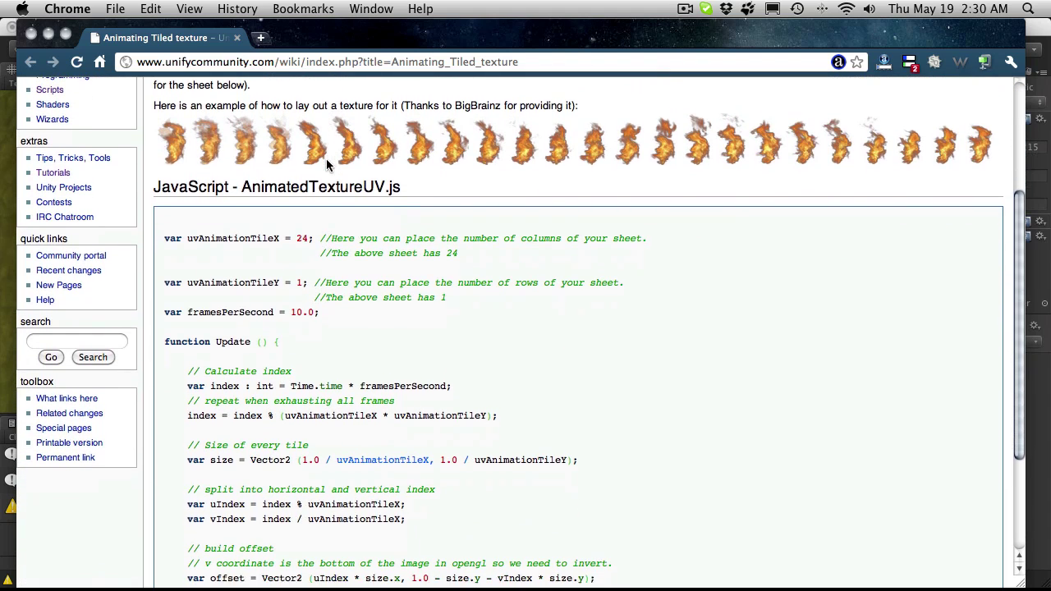
scroll(326, 165, up, 4)
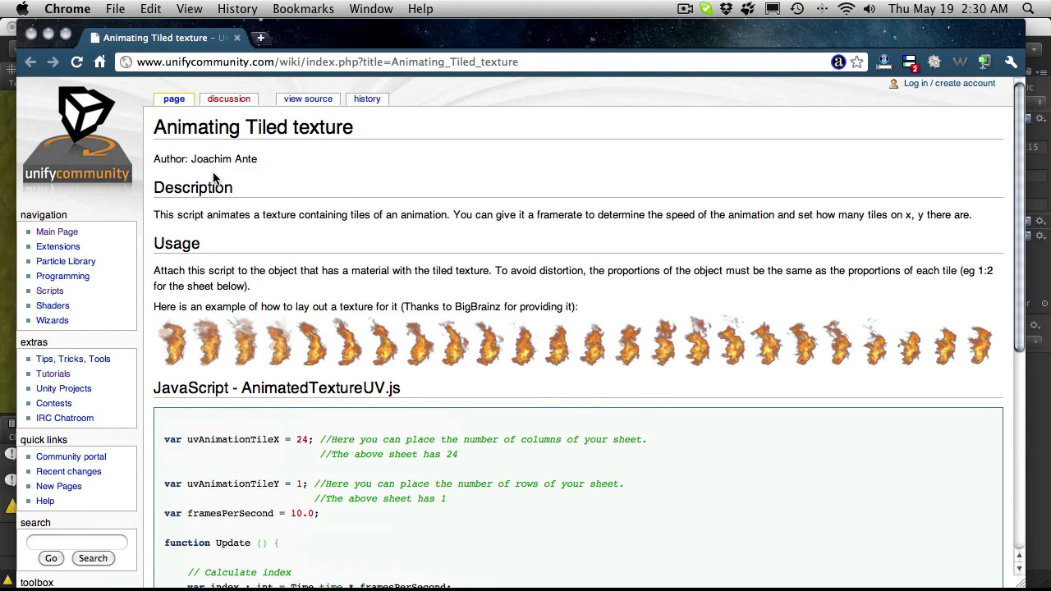
scroll(213, 178, down, 2)
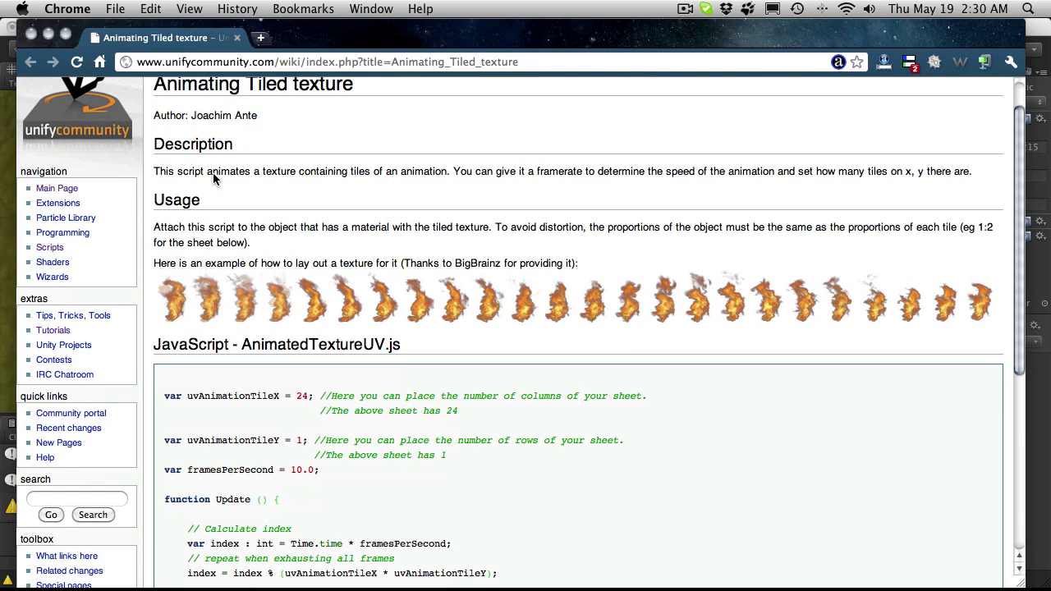
scroll(204, 234, down, 6)
scroll(204, 234, down, 6)
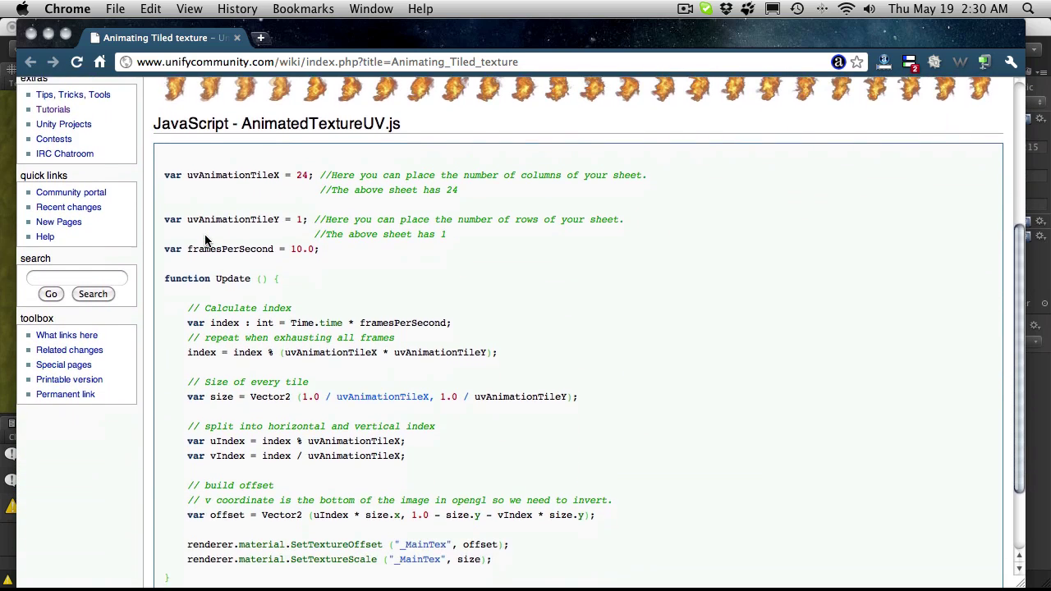
scroll(204, 234, up, 4)
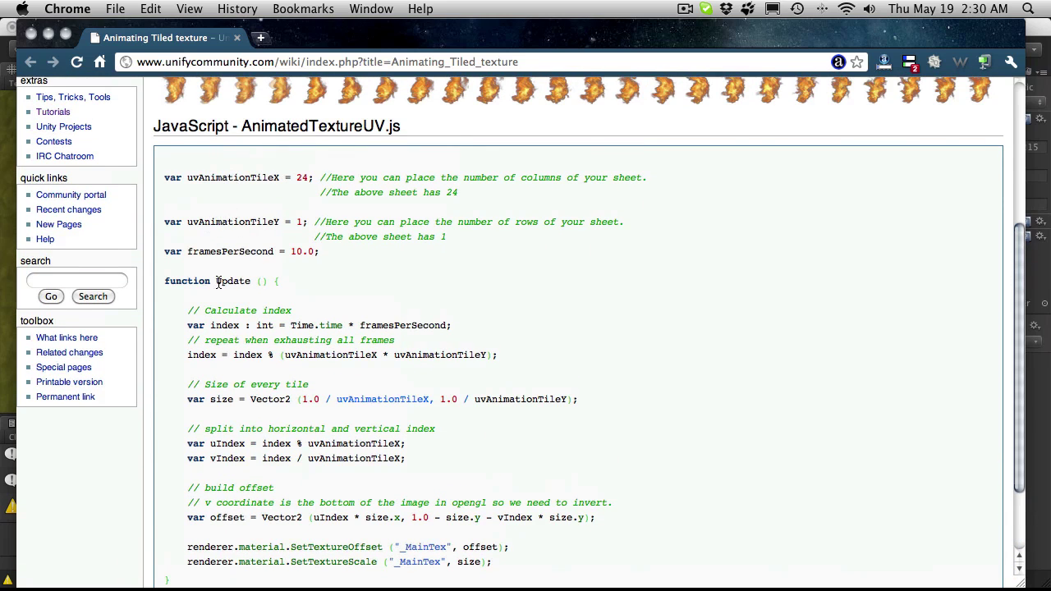
scroll(218, 281, down, 4)
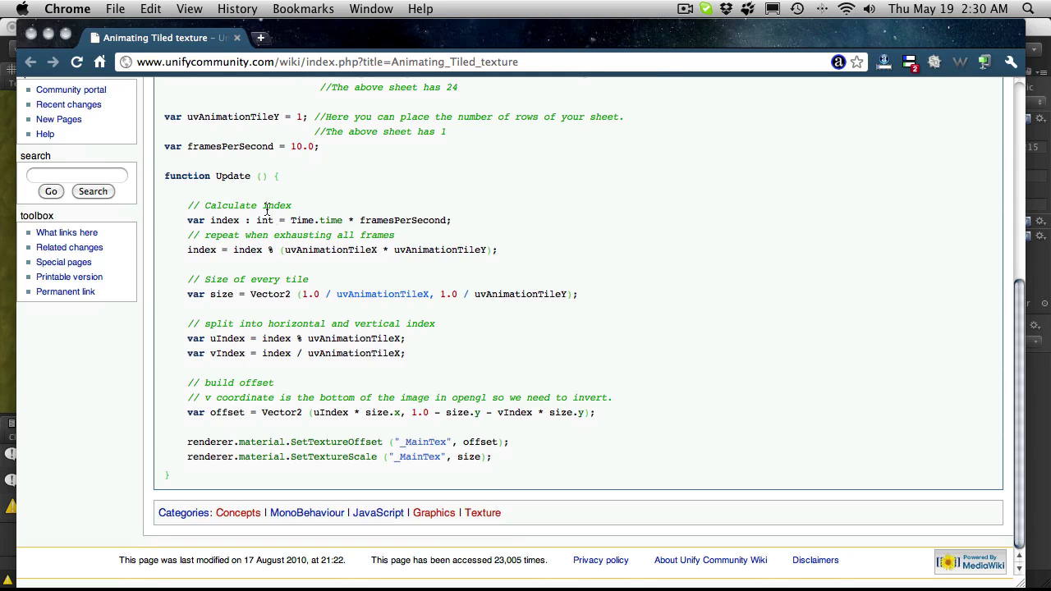
scroll(240, 161, up, 4)
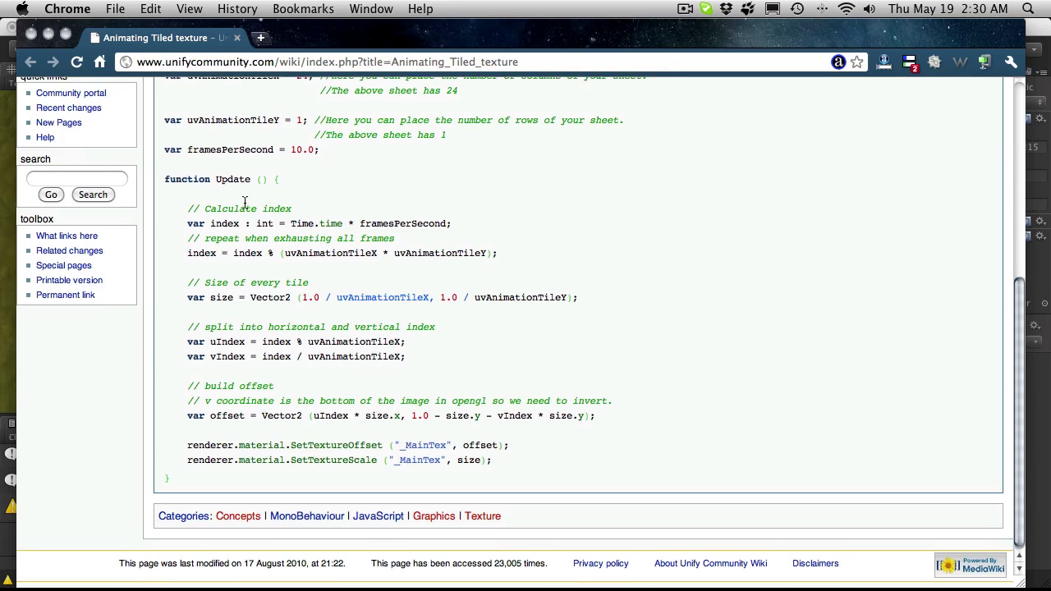
scroll(246, 208, down, 4)
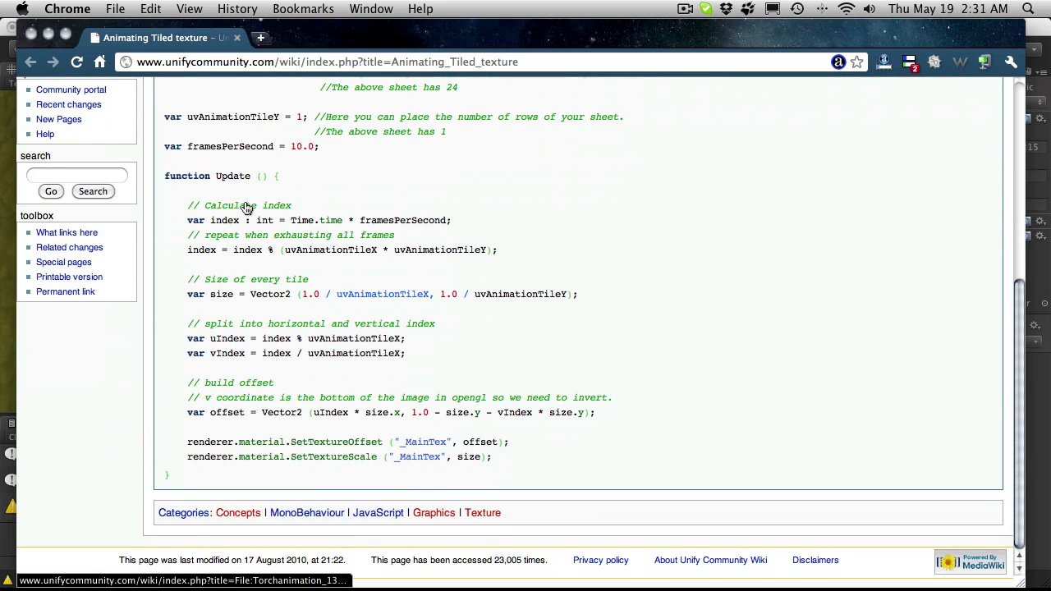
scroll(246, 207, up, 2)
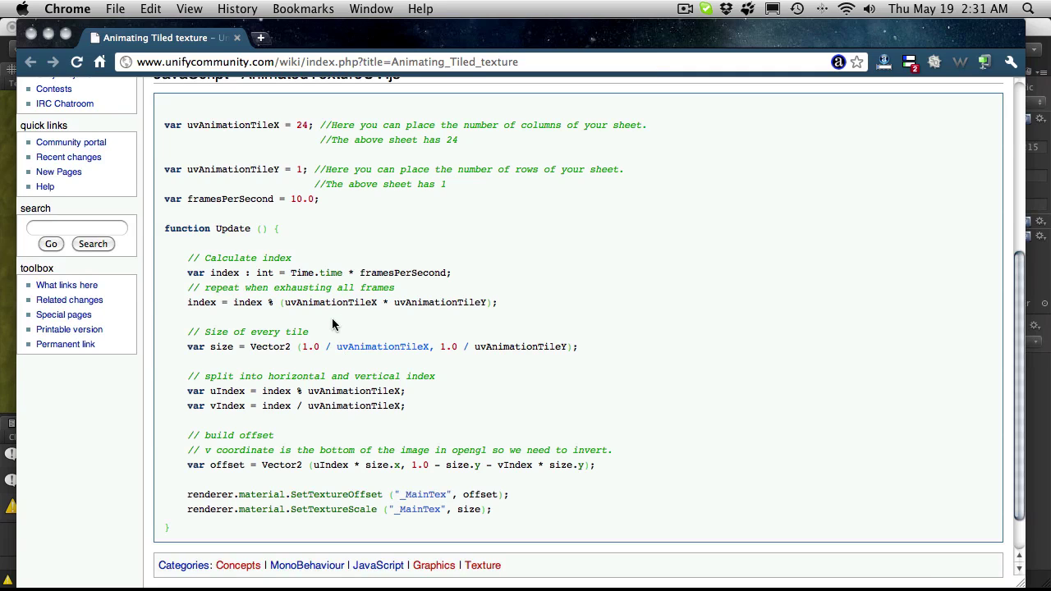
- Select the AnimatedTextureUV.js code on the wiki page from the first tile variable through the offset line
scroll(197, 205, up, 3)
drag(162, 240, 357, 462)
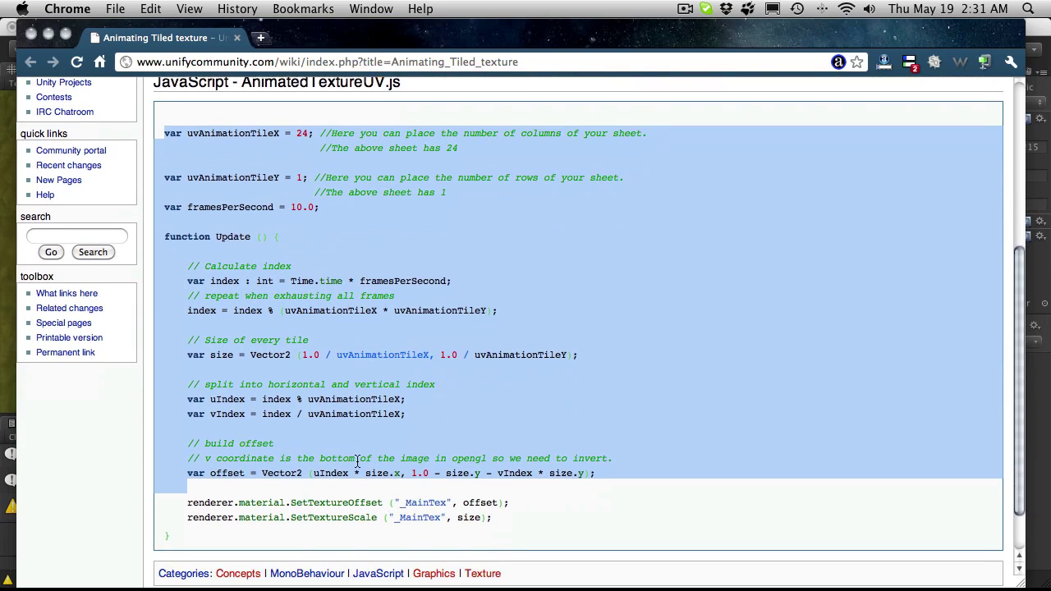
scroll(357, 461, down, 1)
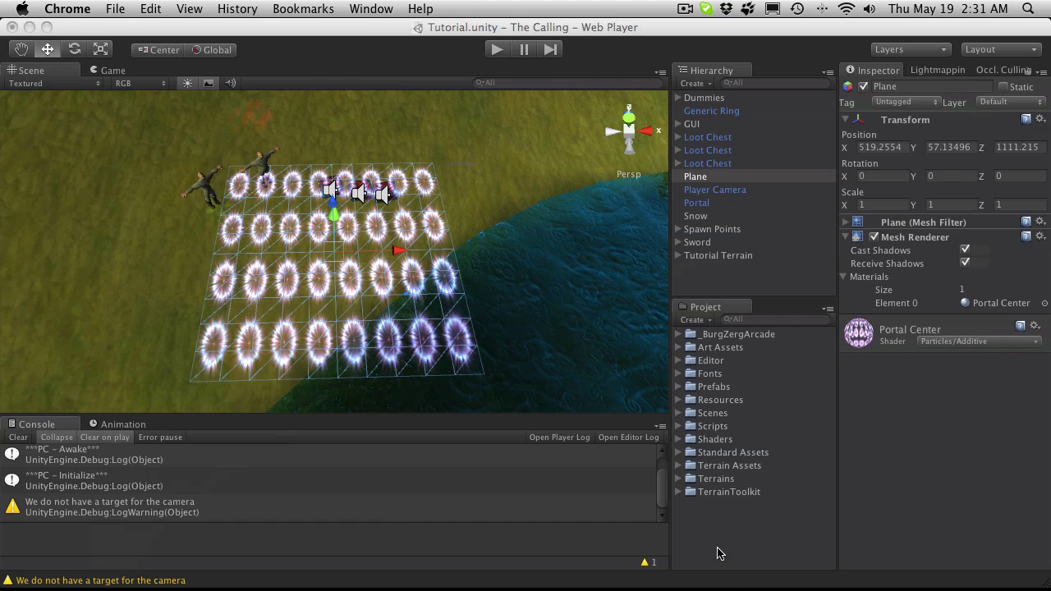
- Switch to Unity and open the AnimatedTextureUV script in the Scripts Utility folder for inspection
click(716, 553)
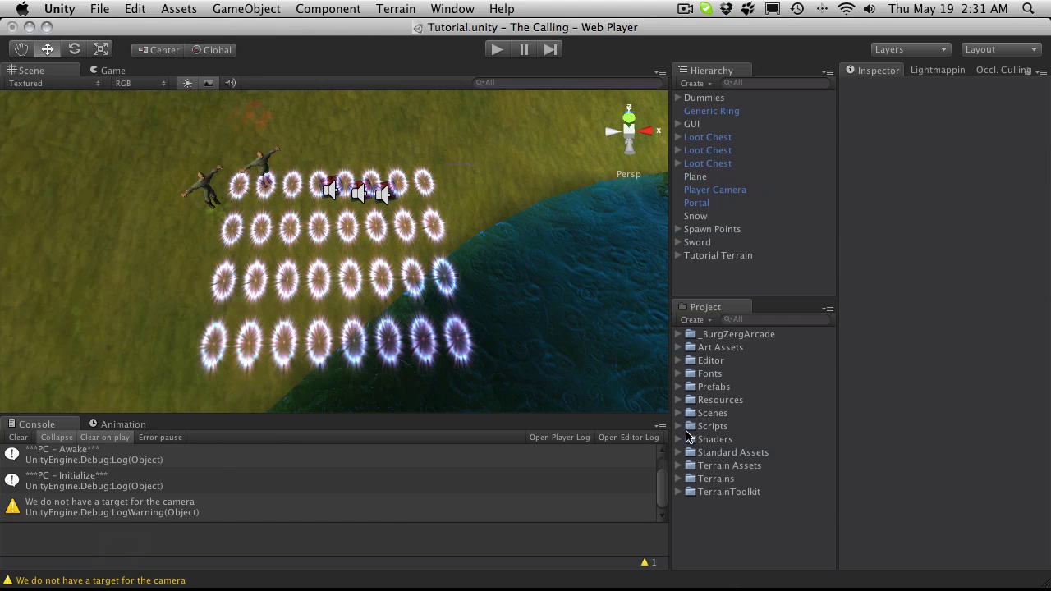
click(678, 426)
scroll(694, 433, down, 5)
click(691, 433)
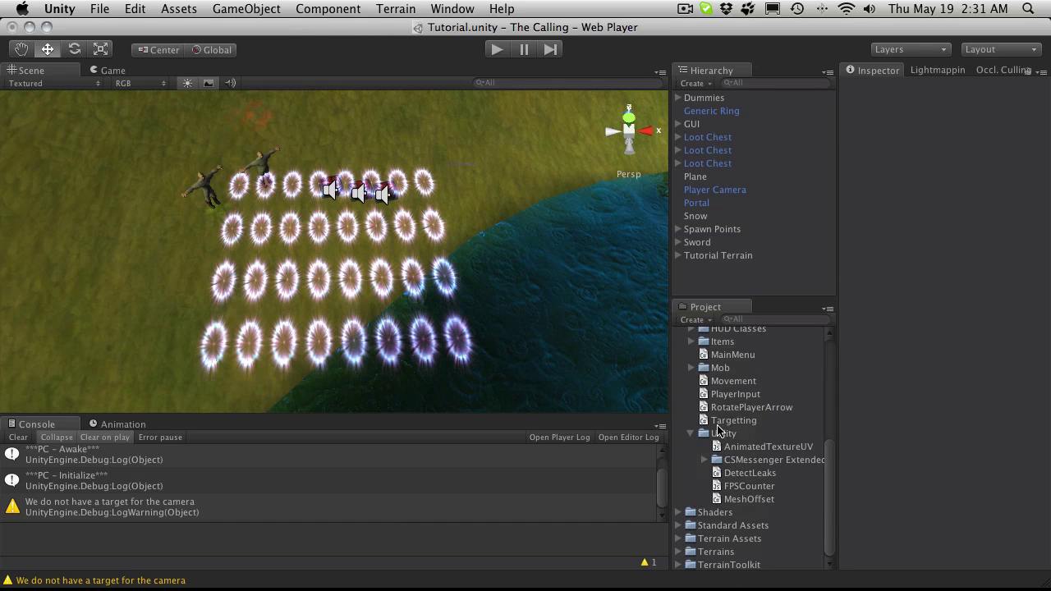
click(783, 449)
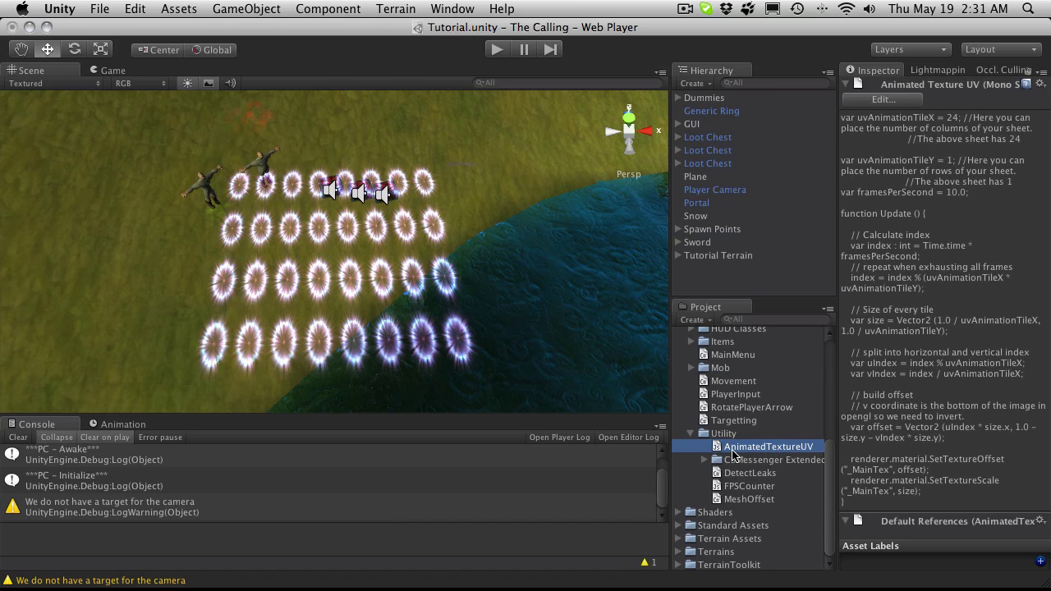
- Switch to Chrome, check the AnimatedTextureUV.js heading on the wiki page and clear the code selection
key(super+Tab)
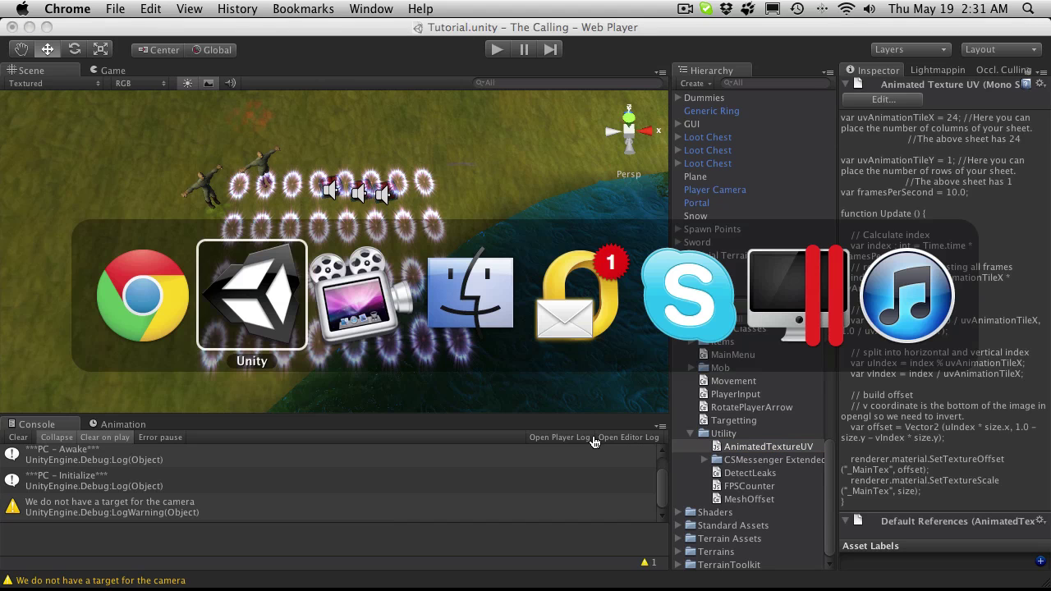
key(super+Tab)
click(145, 319)
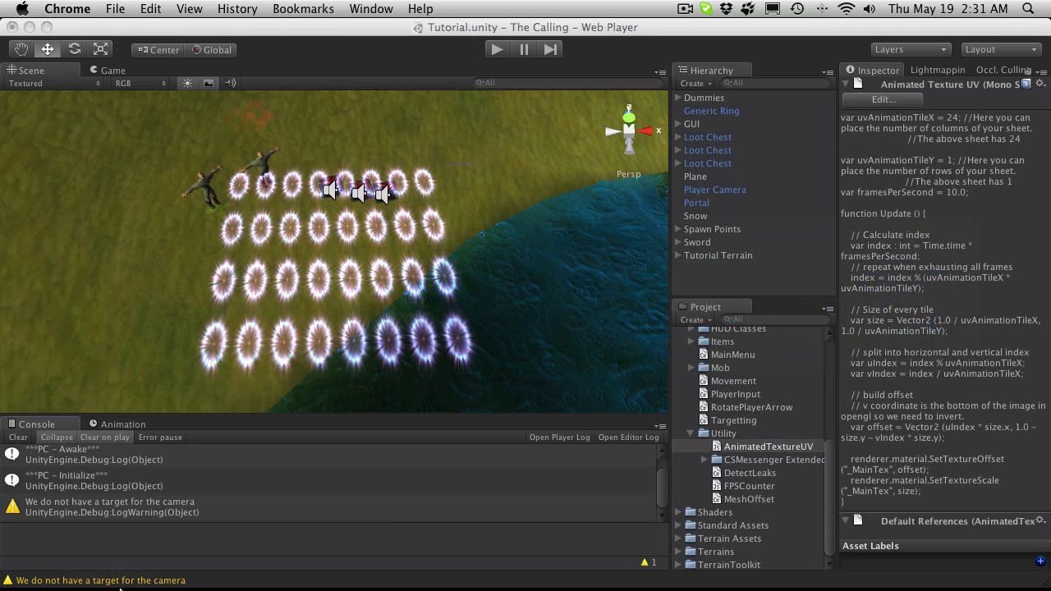
mouse_move(146, 546)
click(32, 537)
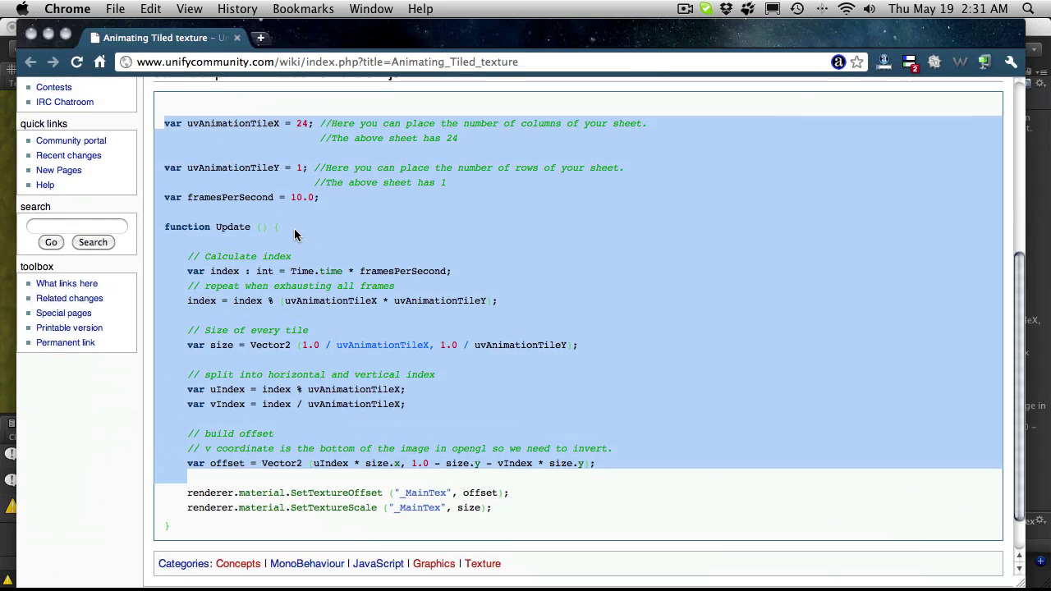
scroll(281, 173, up, 2)
click(291, 139)
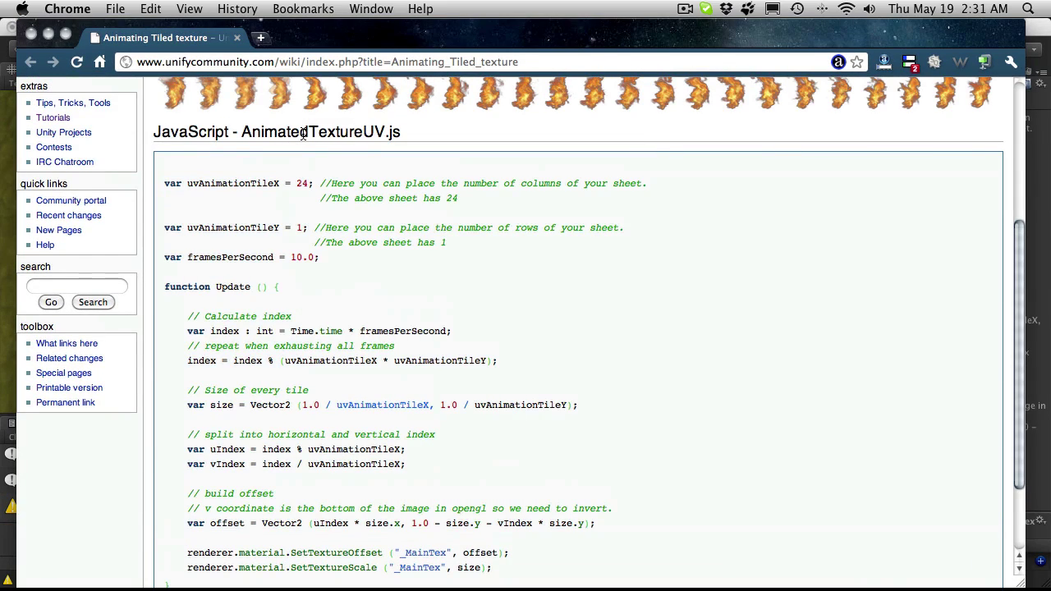
- Switch to Unity and attach the AnimatedTextureUV script to the Plane object
key(super+Tab)
key(super+Tab)
key(super+shift+Tab)
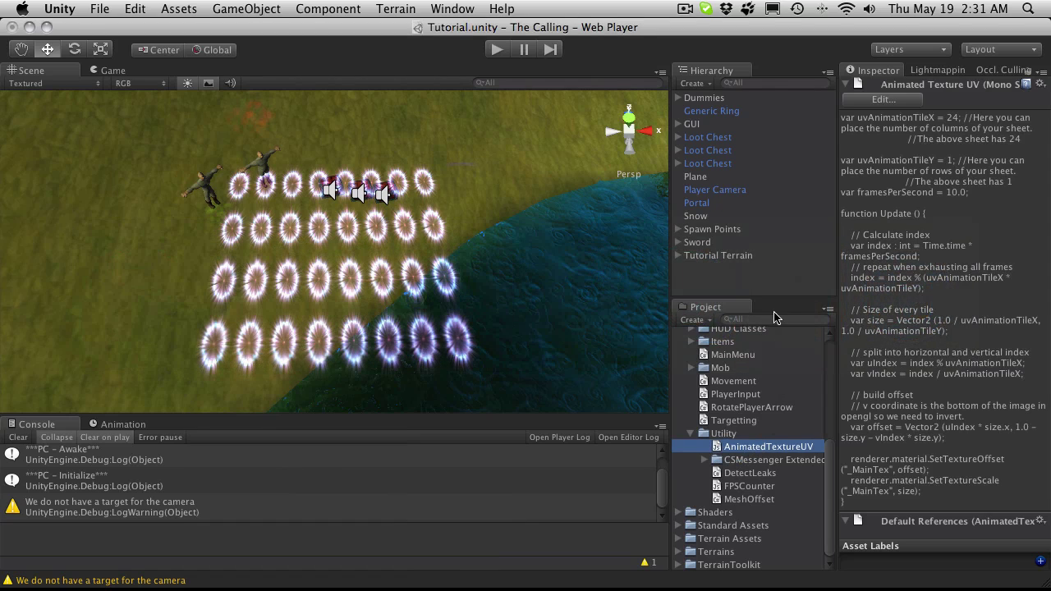
click(706, 177)
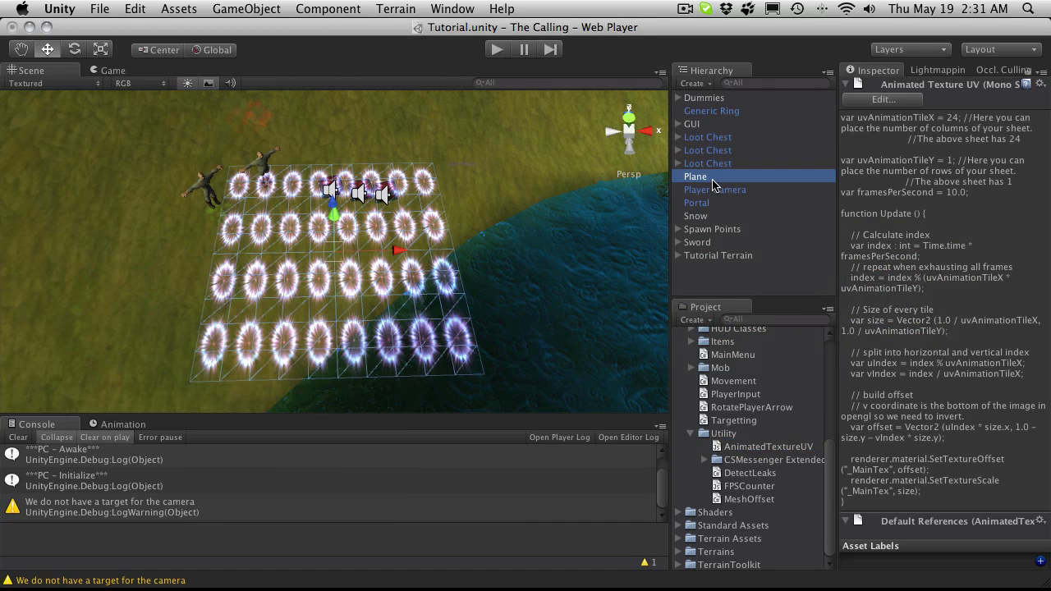
drag(757, 451, 903, 444)
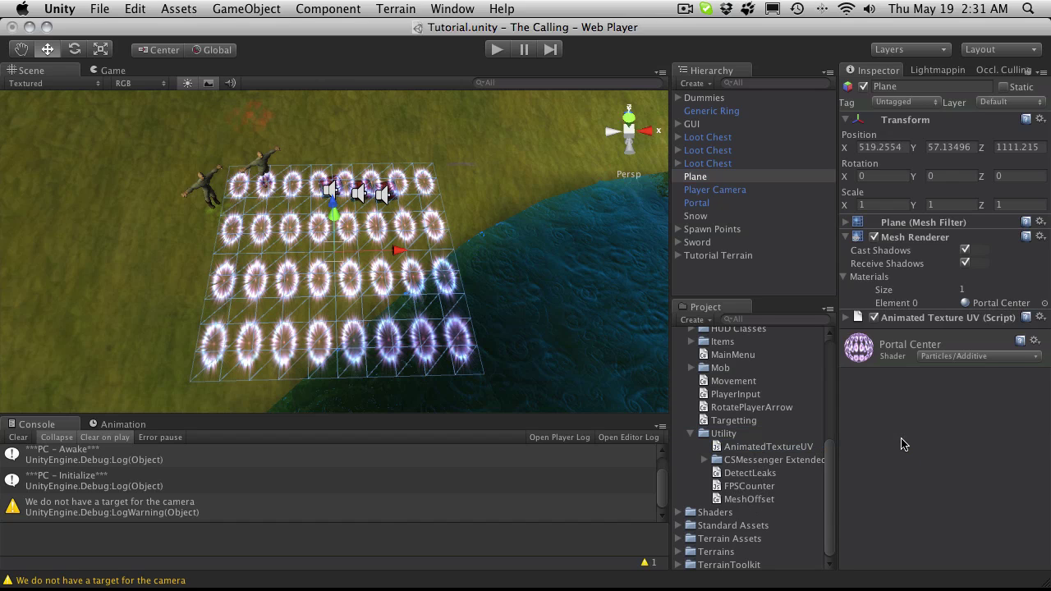
- Check the Portal Center material's settings and turn off Cast Shadows and Receive Shadows on the plane's Mesh Renderer
click(911, 347)
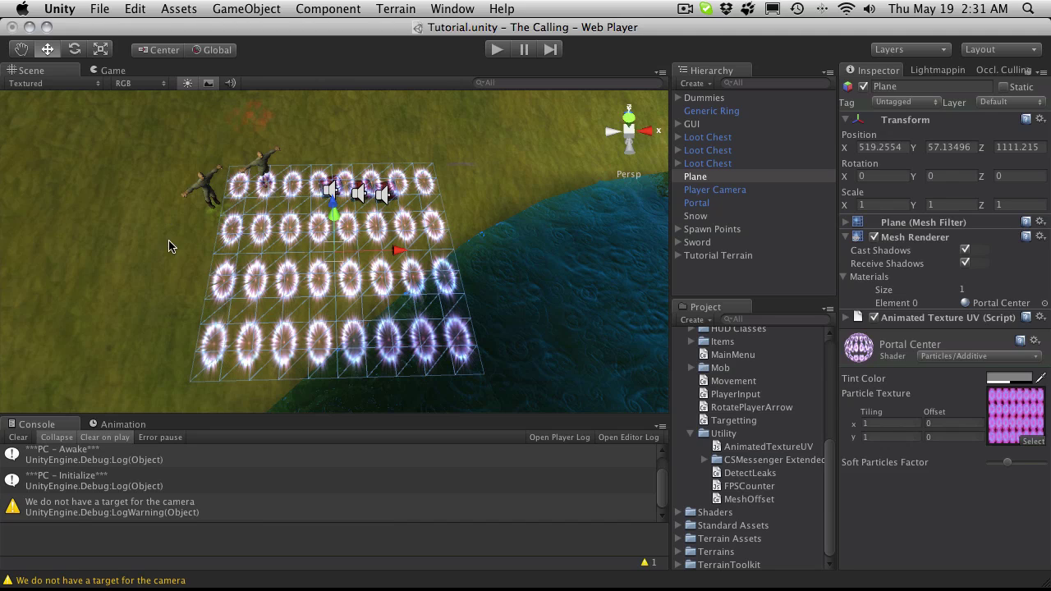
click(916, 349)
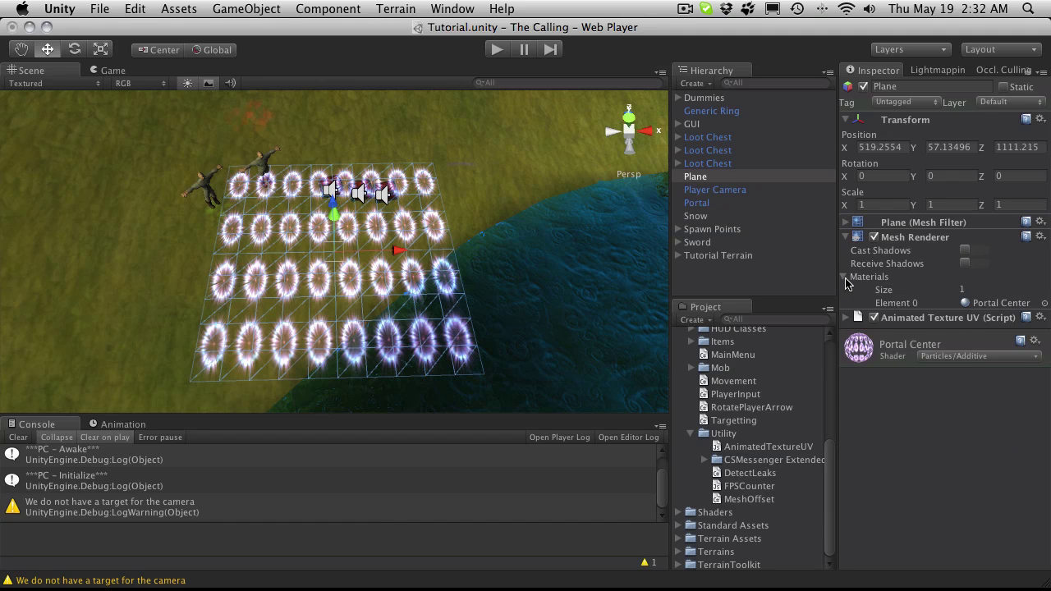
click(847, 238)
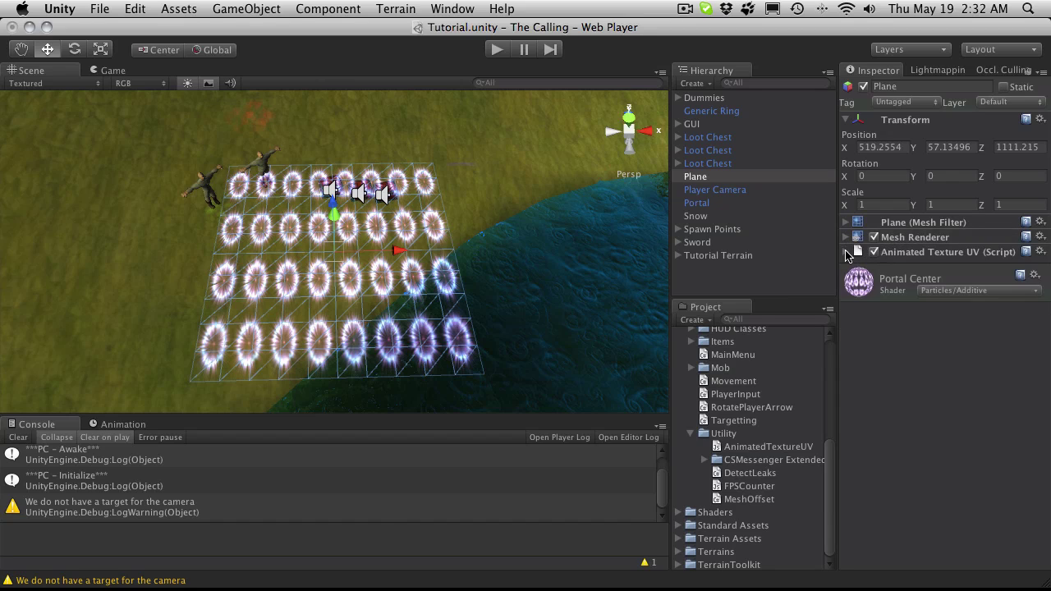
- Set the plane's Animated Texture UV script to 8 tiles in X, 4 tiles in Y and 30 frames per second
click(869, 253)
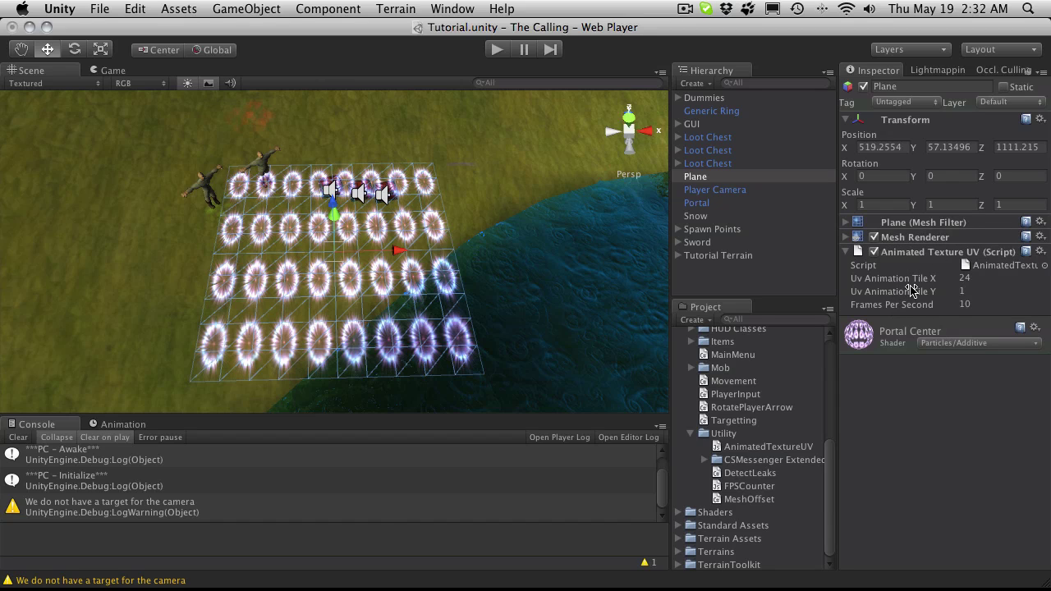
click(960, 280)
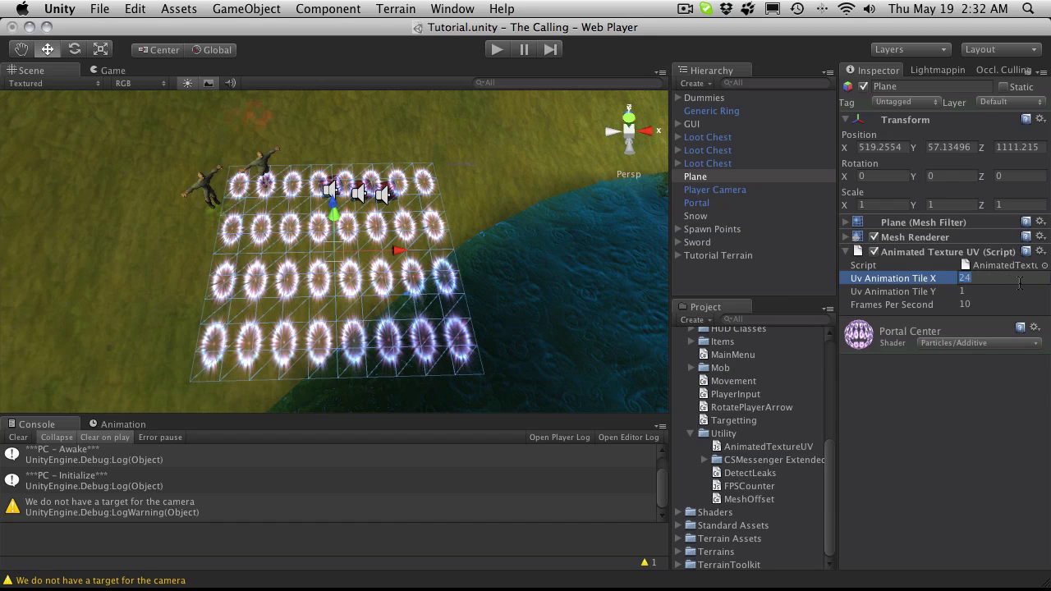
text(8)
key(Tab)
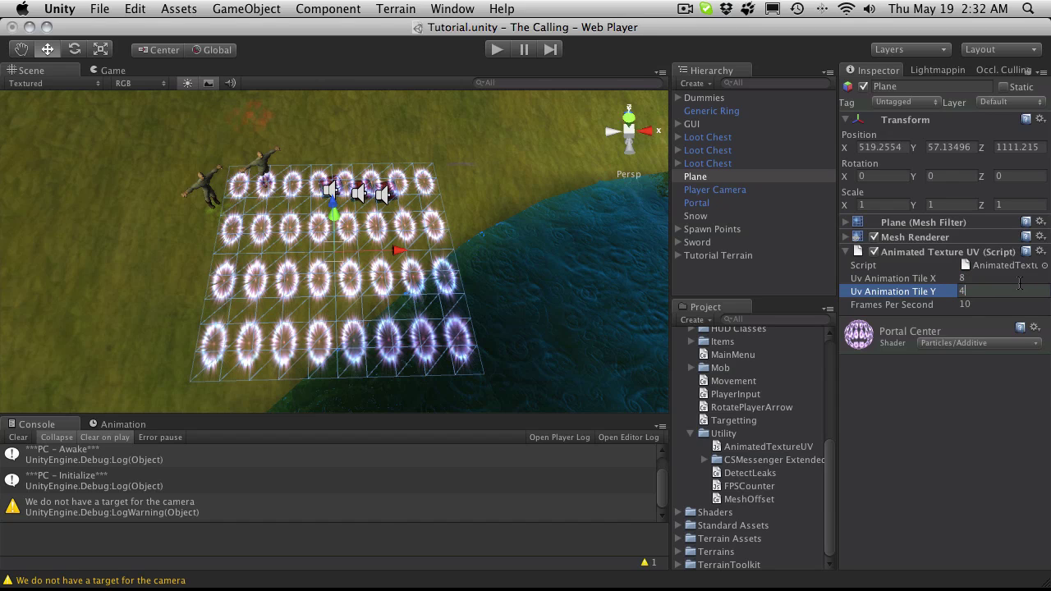
key(Tab)
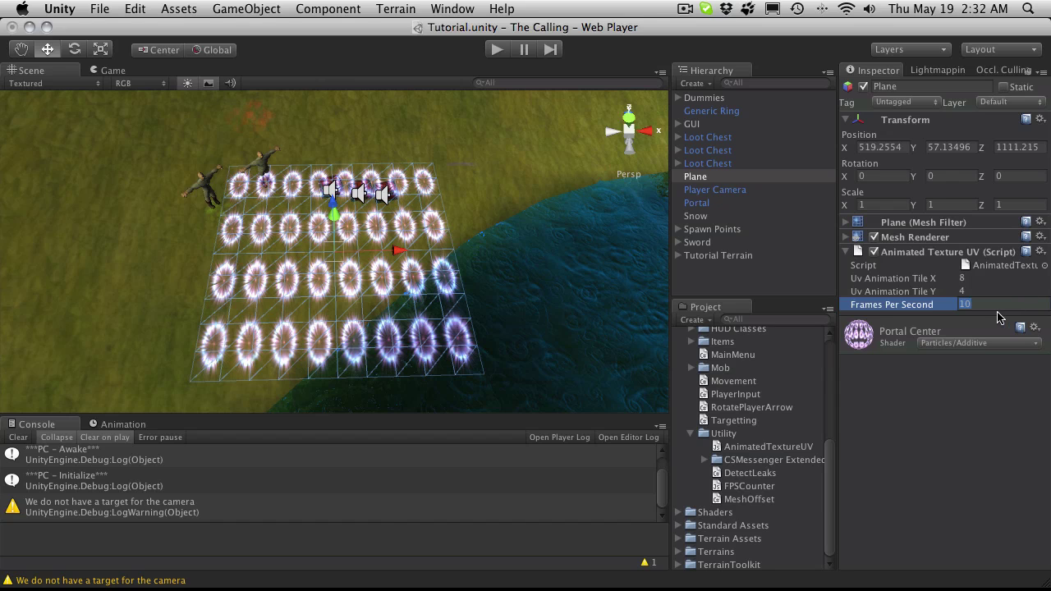
mouse_move(472, 587)
text(30)
key(Return)
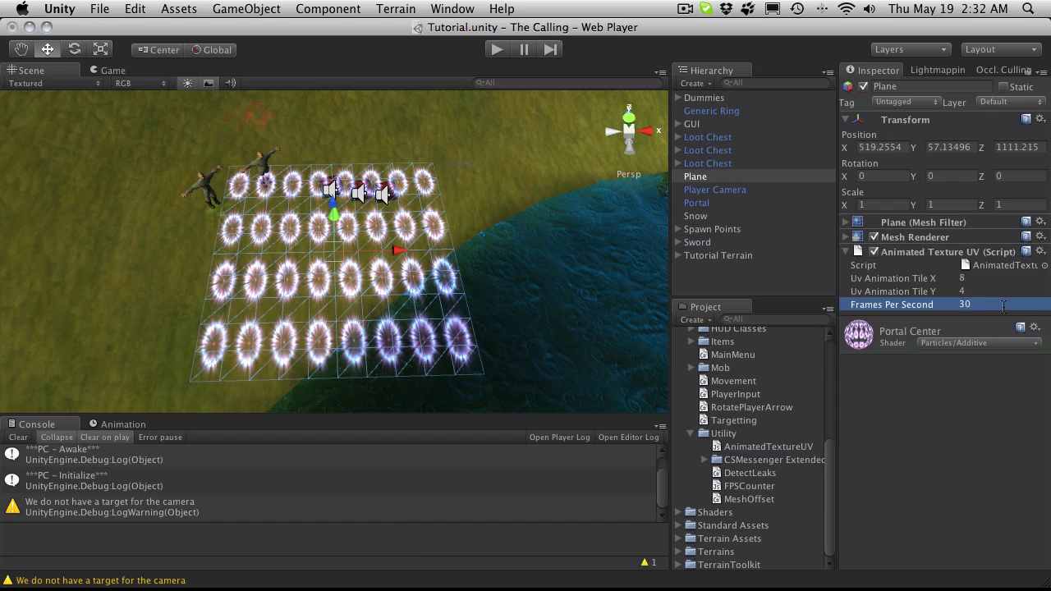
- Play-test the scene, walk the character onto the animated portal plane and stop the game
click(499, 51)
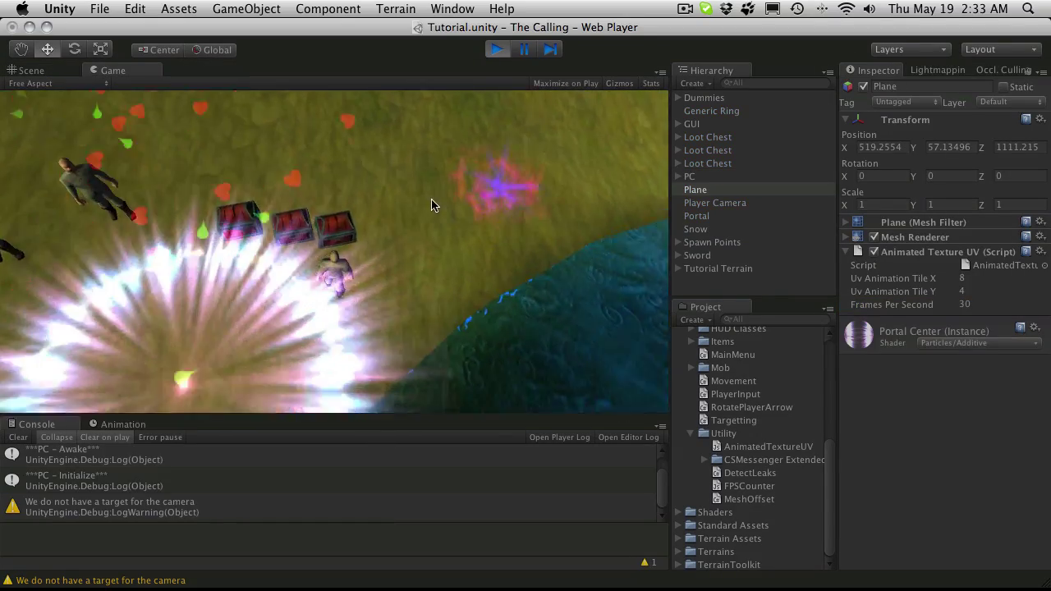
key(w)
key(d)
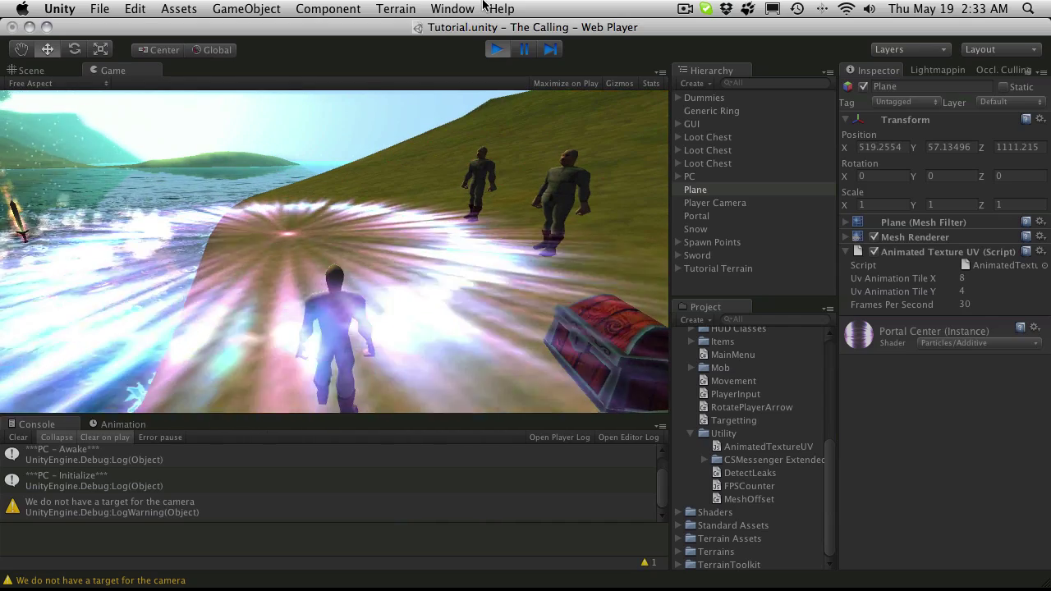
click(497, 49)
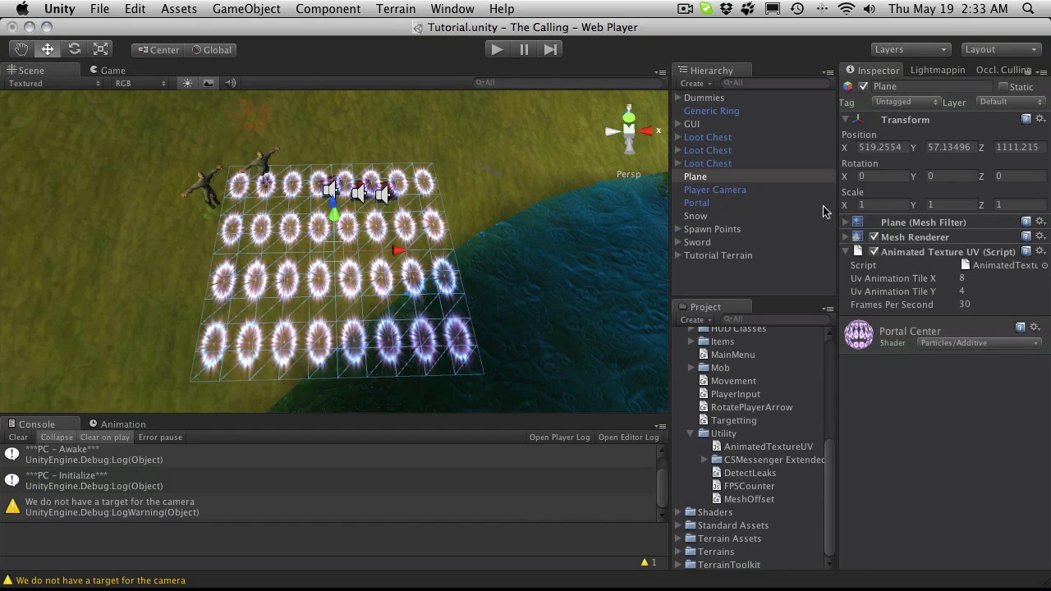
- Set the plane's scale to 0.5 in X, Y and Z
click(883, 205)
text(0.5)
key(Tab)
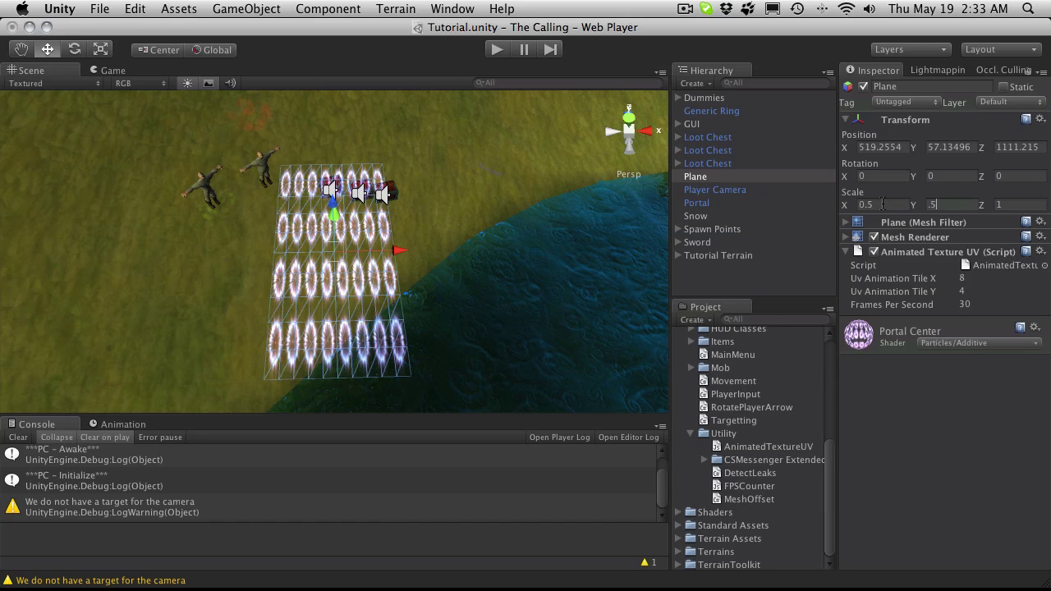
text(.5)
key(Tab)
text(.5)
key(Return)
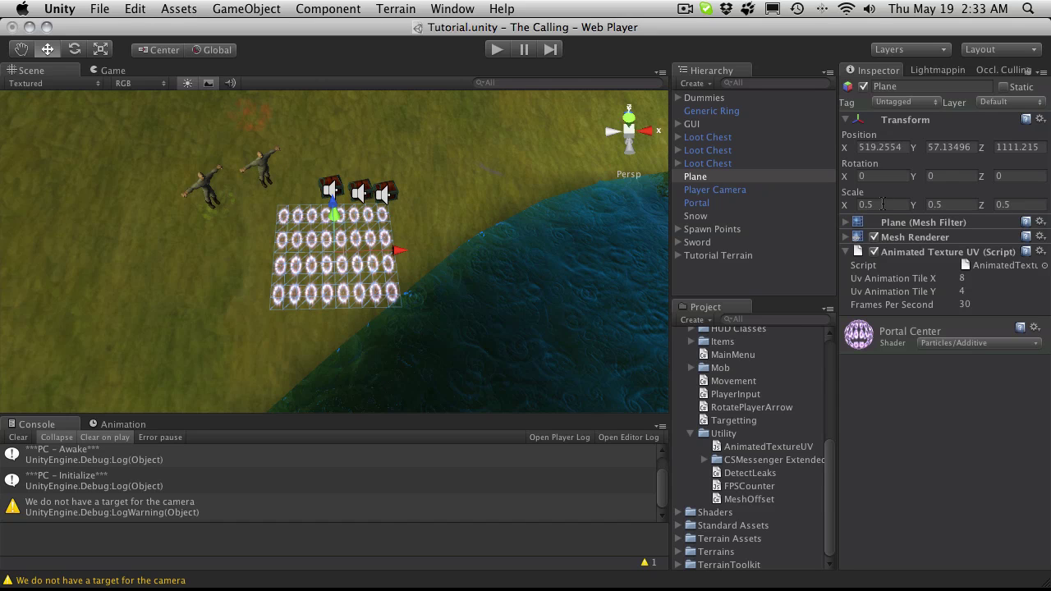
- Move the plane lower and along Z to about Y 55.34, Z 1108.37 beside the water
alt+drag(230, 256, 343, 225)
drag(294, 266, 343, 285)
drag(401, 256, 401, 257)
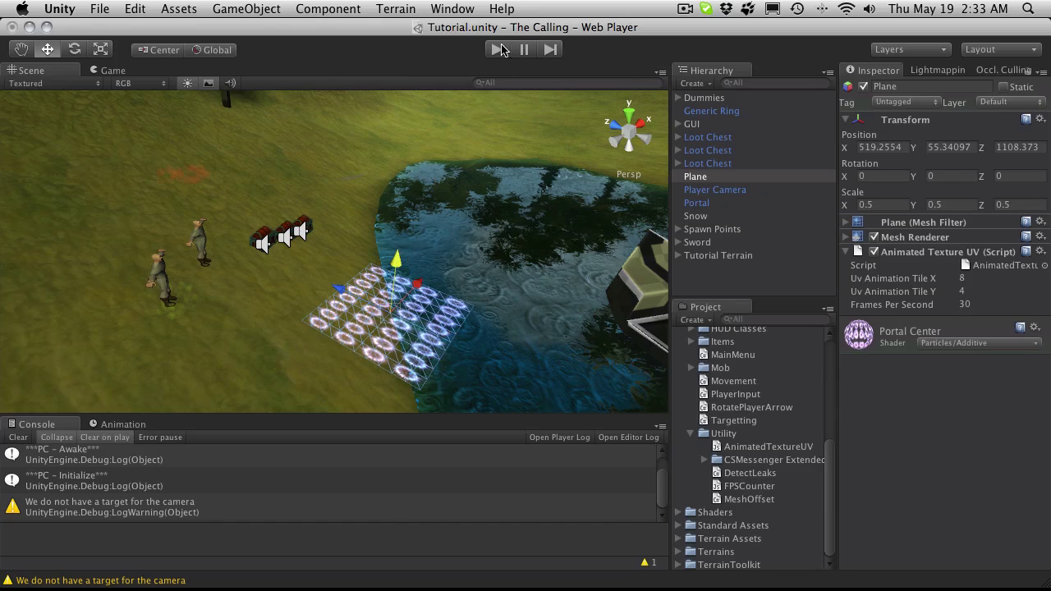
- Play-test the scene and run the character up to the flat animated portal plane beside the water
click(495, 49)
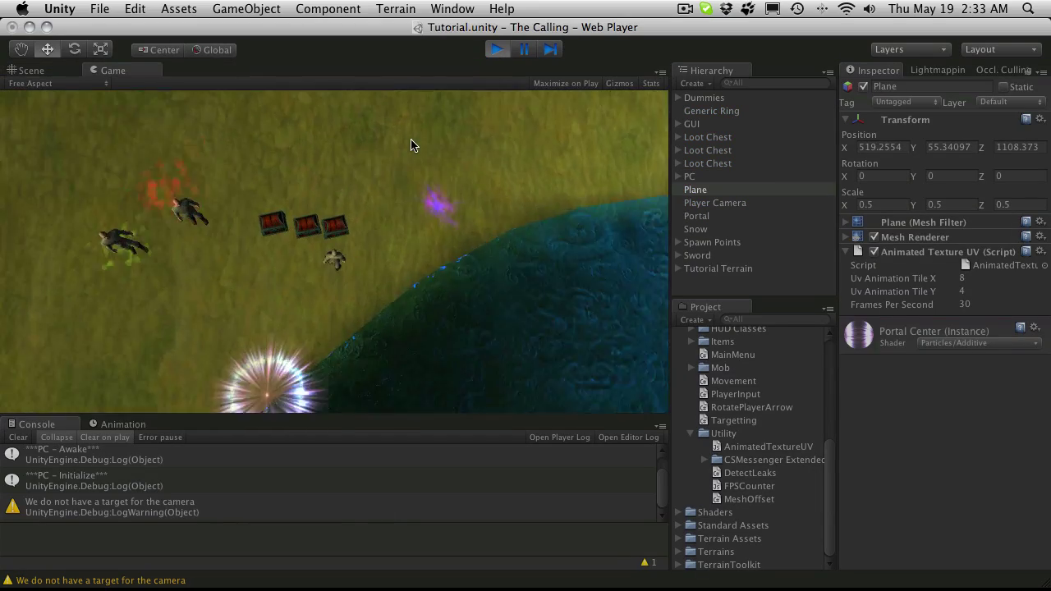
key(w)
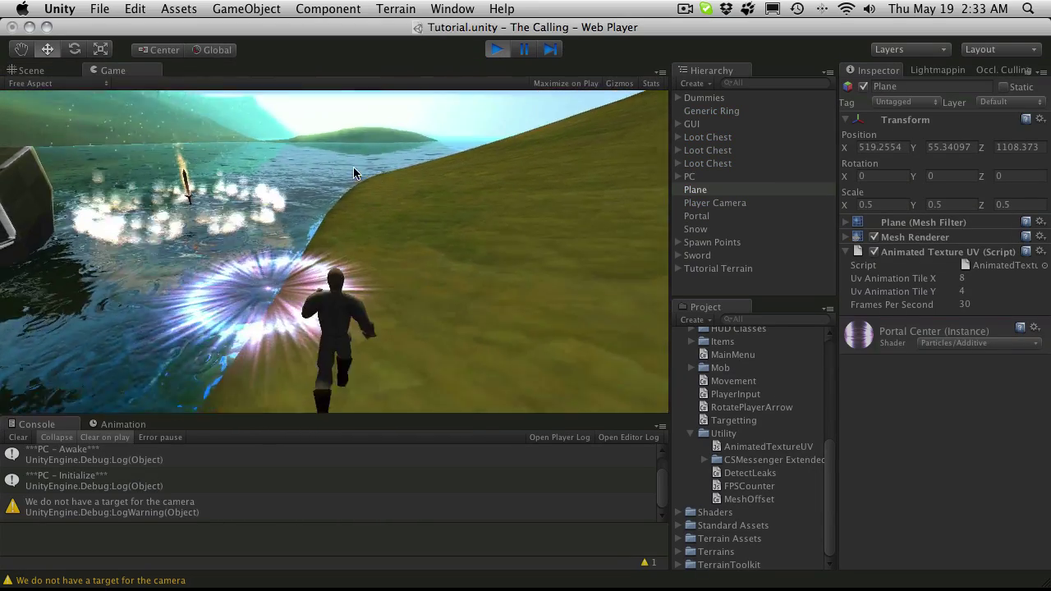
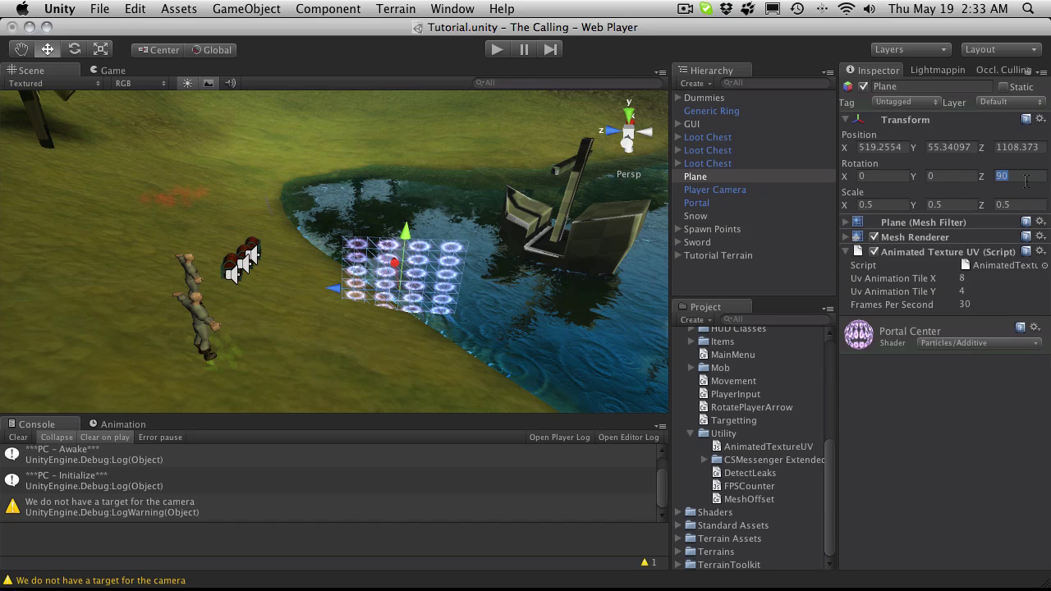
- Stand the plane upright with rotation 270, 0, 0 and raise it to about Y 58.71
text(-)
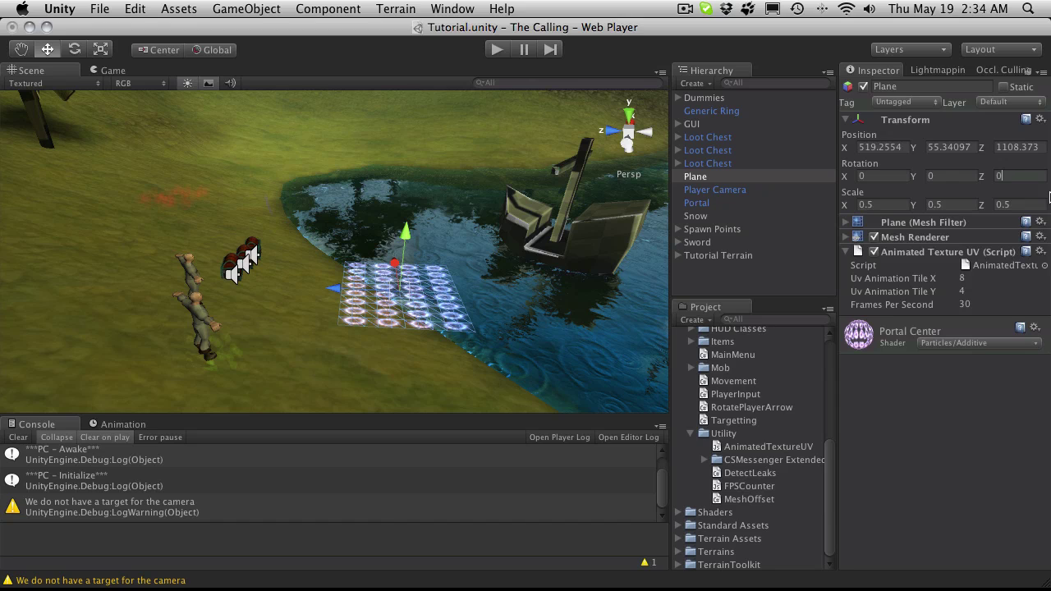
alt+drag(284, 299, 127, 211)
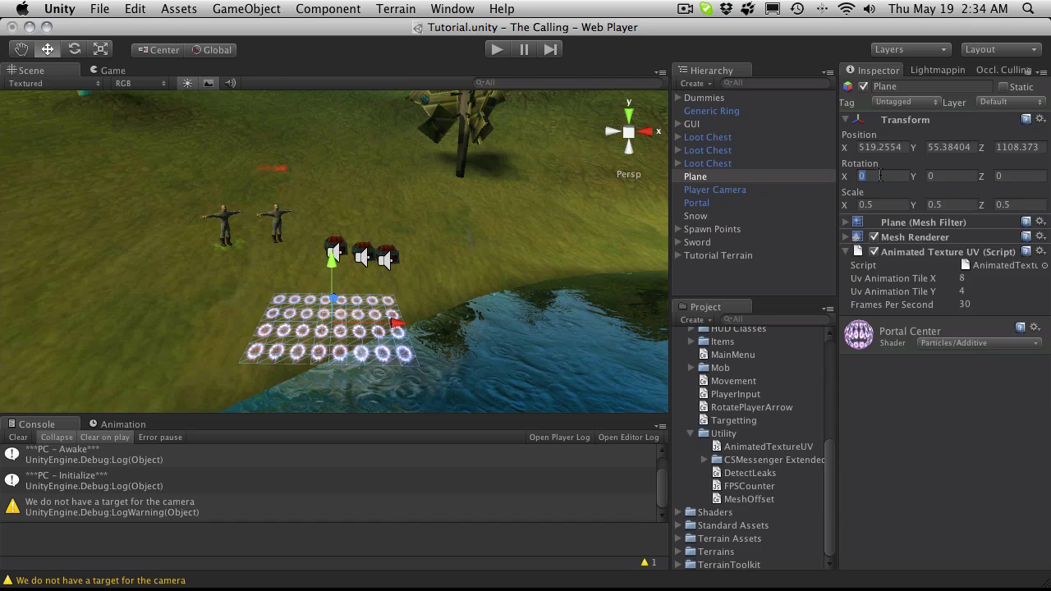
text(270)
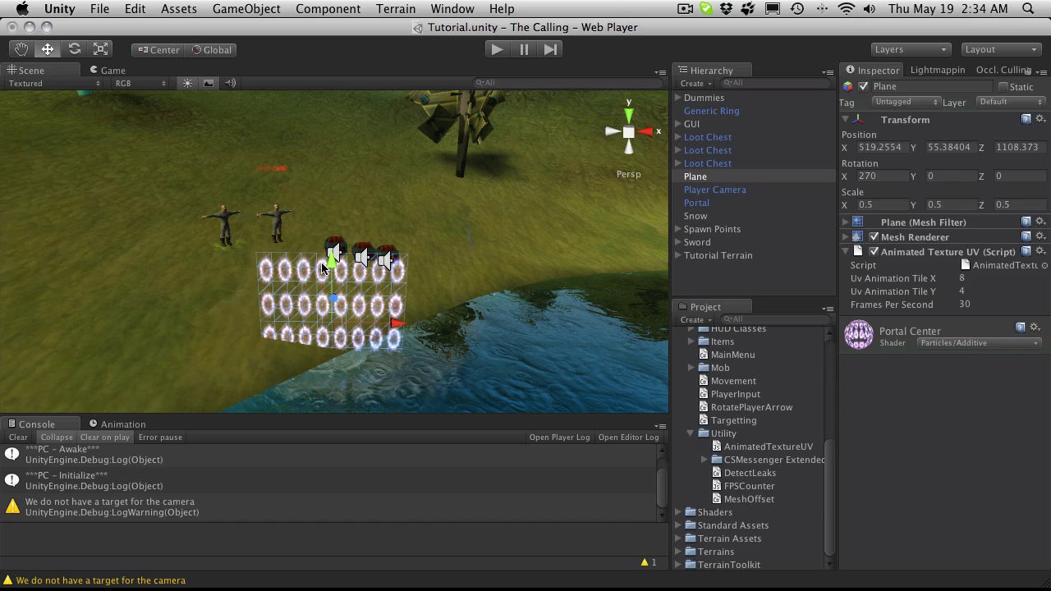
drag(322, 267, 349, 183)
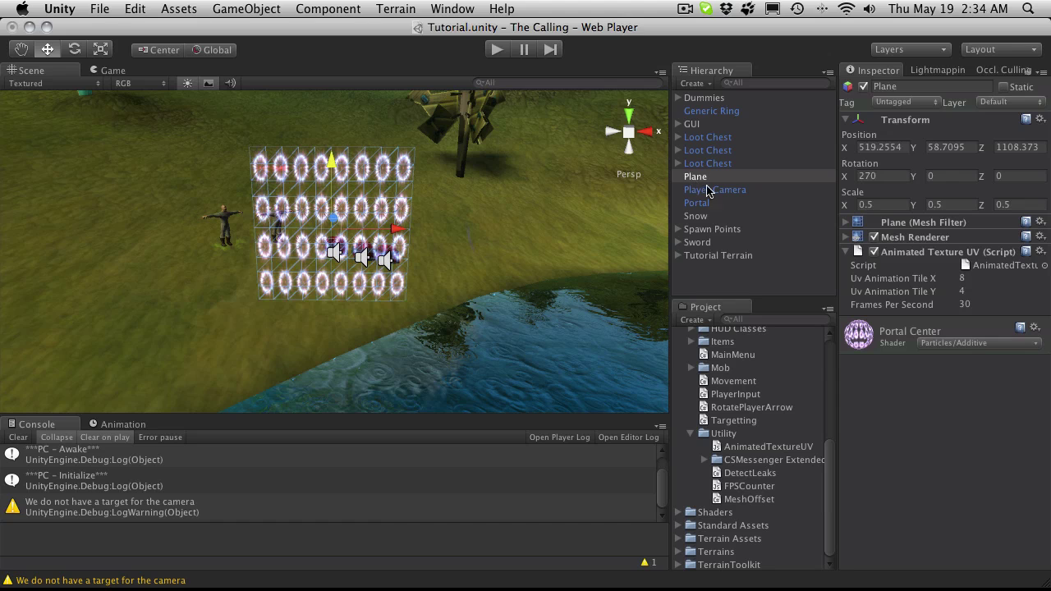
- Turn the plane to about 69.87 degrees in Y and move it to about X 530.23, Z 1116.09 on the grass
drag(403, 218, 548, 226)
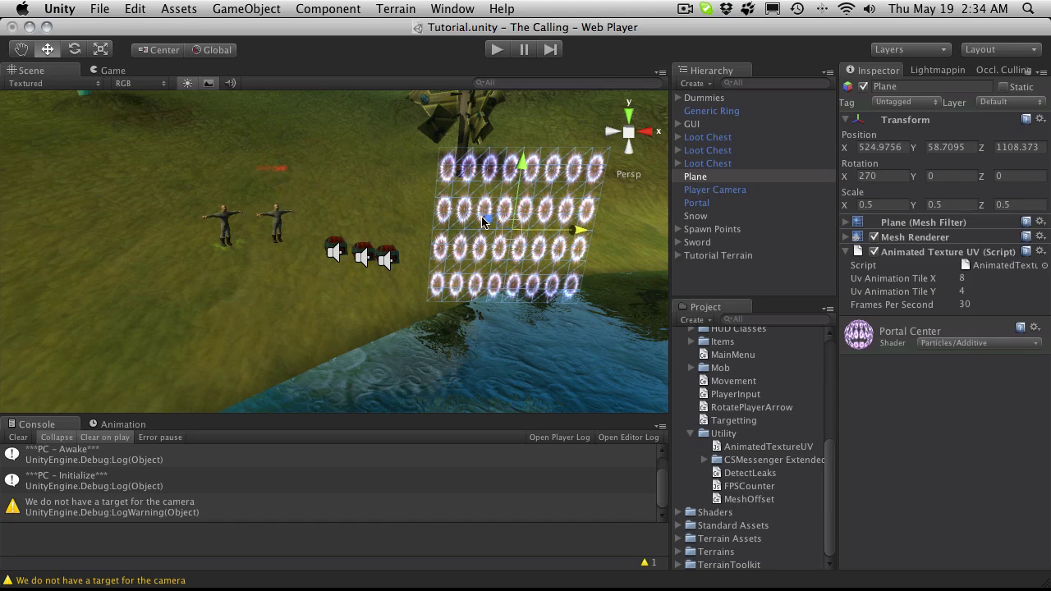
drag(484, 219, 447, 54)
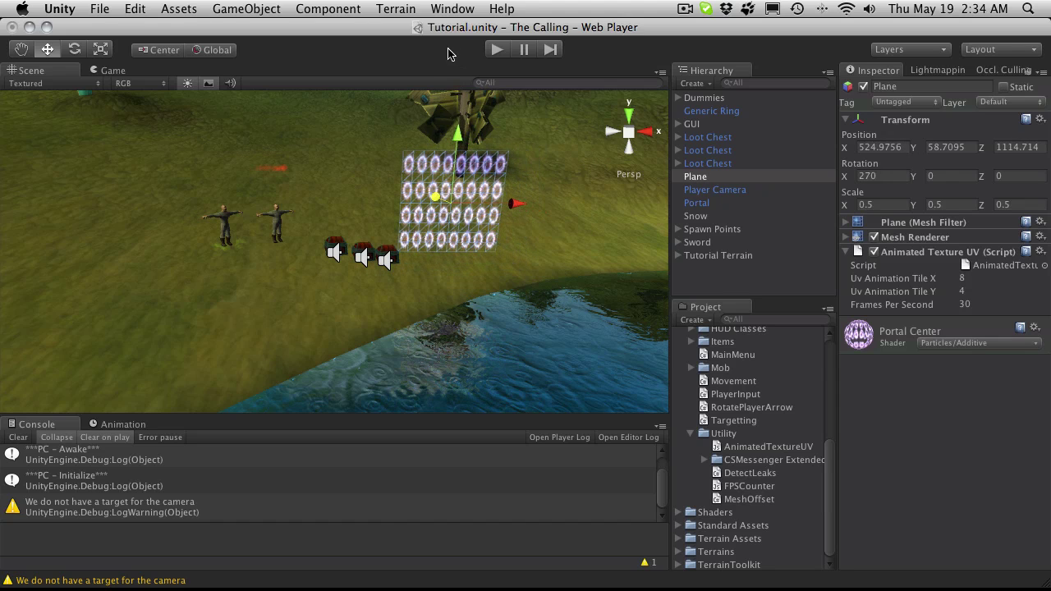
drag(517, 204, 413, 220)
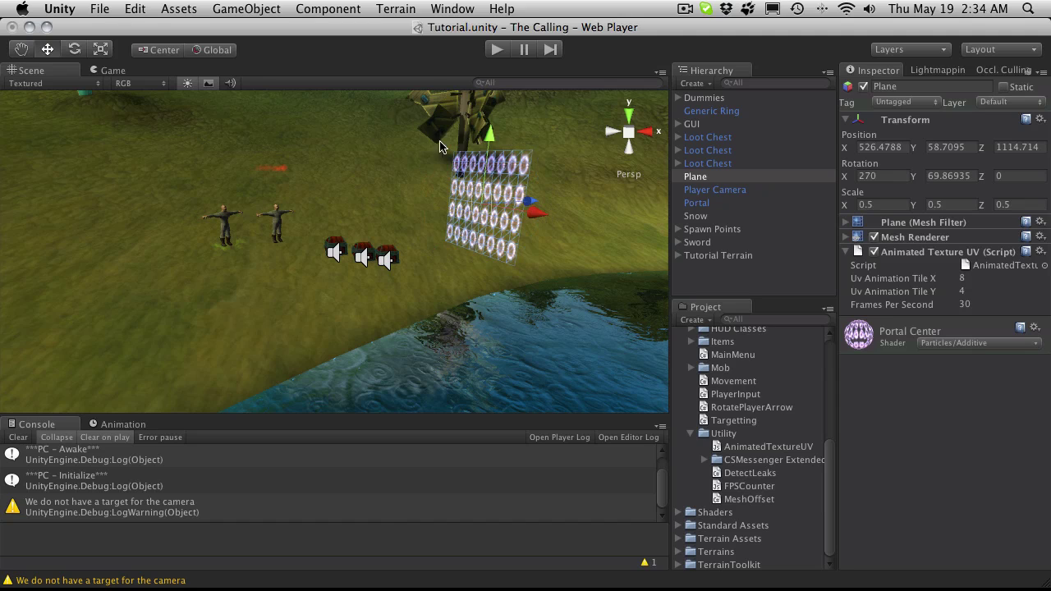
drag(541, 207, 681, 192)
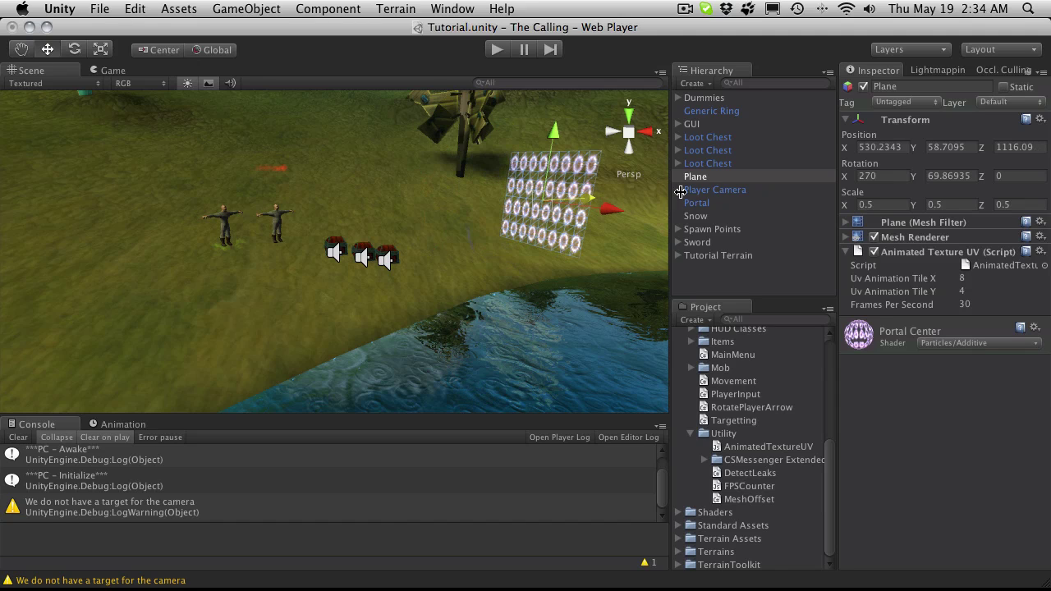
- Make the Portal object a child of the plane and reset its position to 0, 0, 0
click(725, 190)
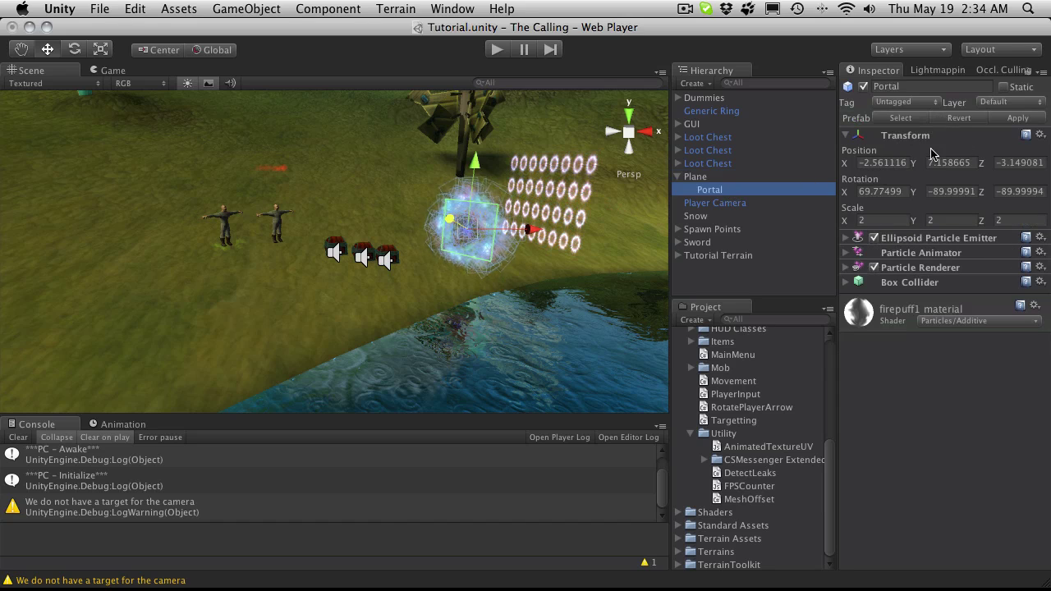
click(1041, 136)
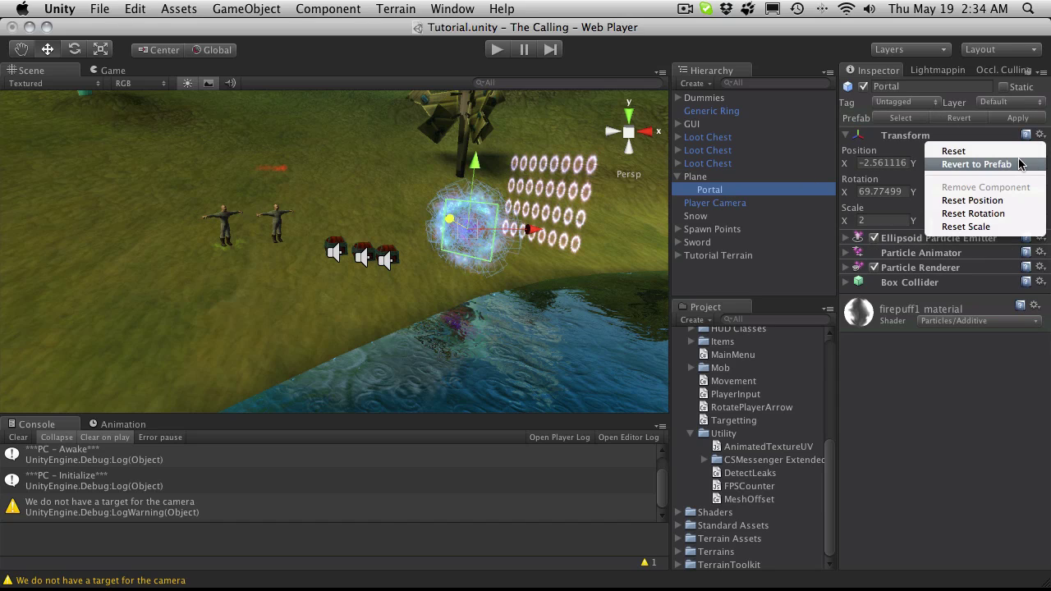
click(1008, 202)
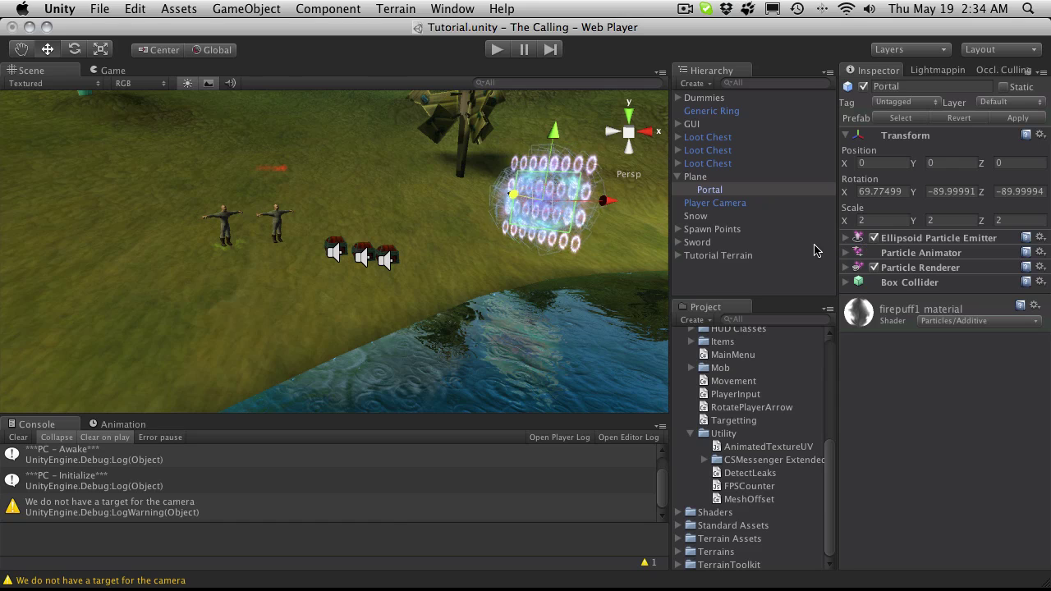
- Try resetting the portal's rotation, undo the reset and try an X rotation of 0 instead
click(1040, 136)
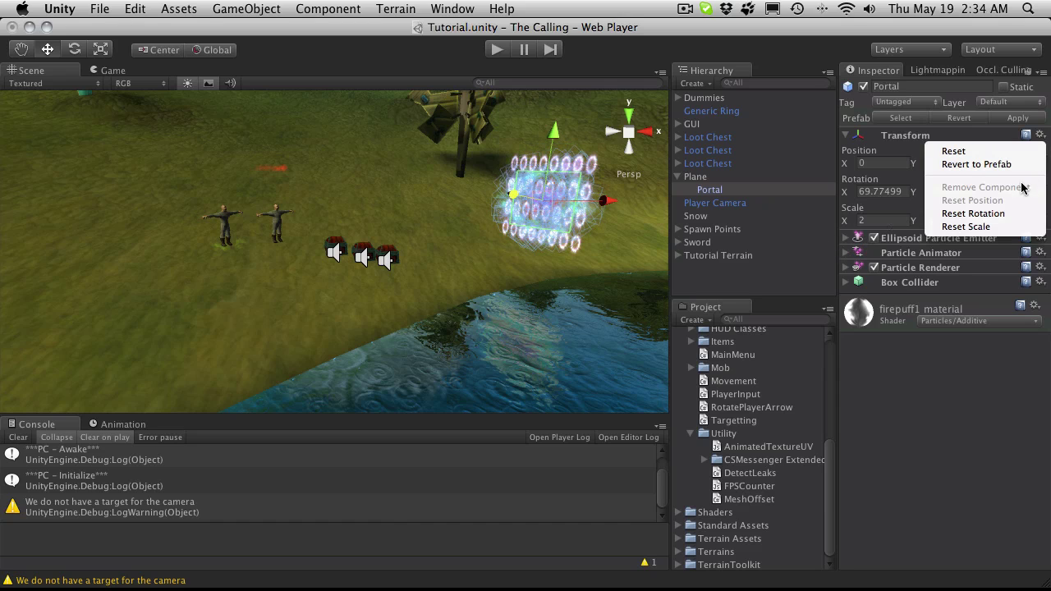
click(1006, 212)
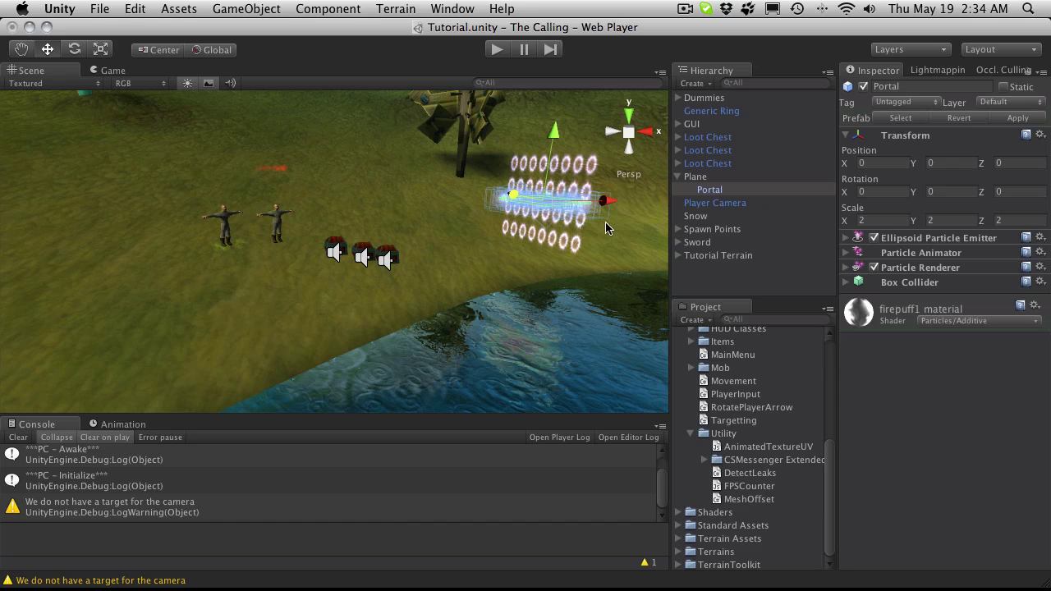
alt+drag(581, 164, 556, 234)
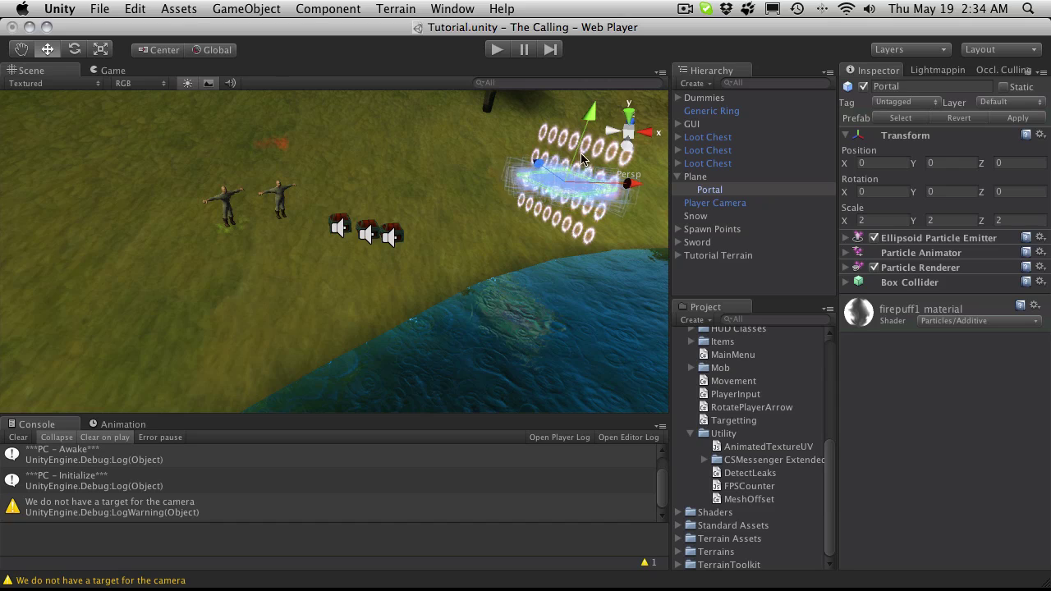
alt+drag(495, 185, 622, 208)
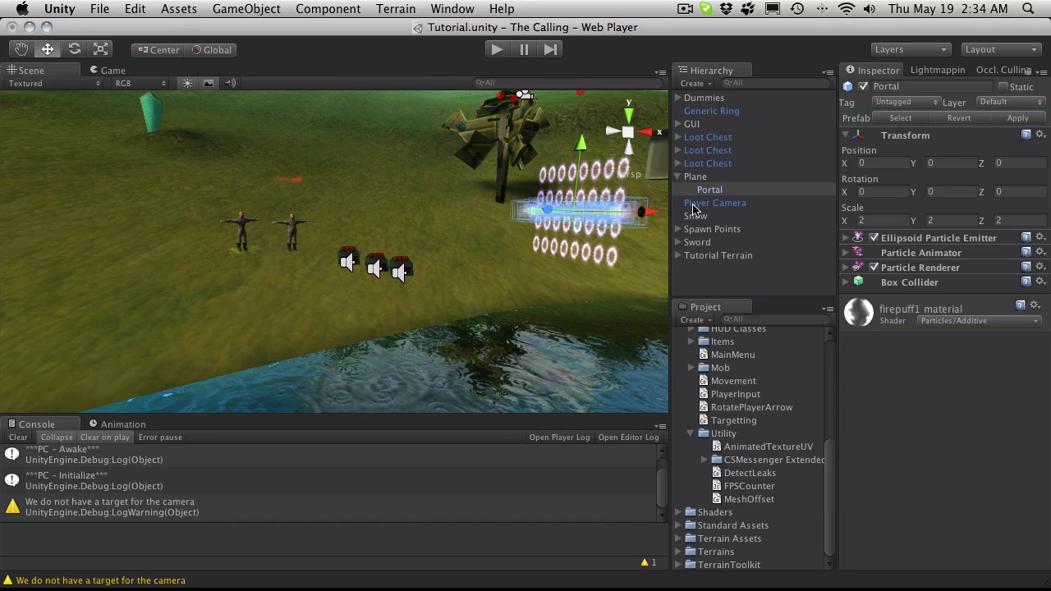
alt+drag(470, 198, 591, 299)
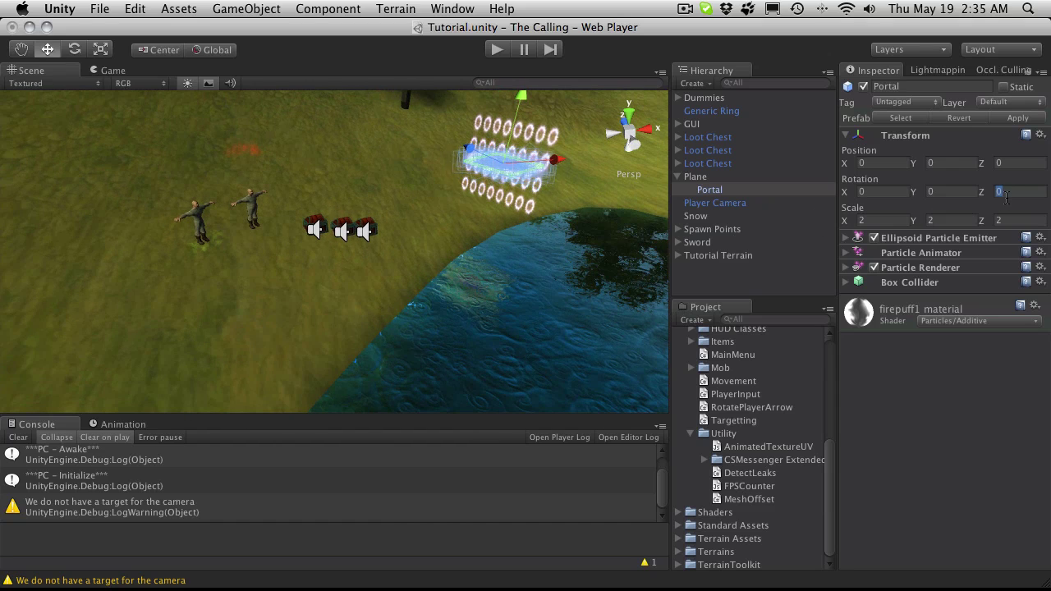
key(super+z)
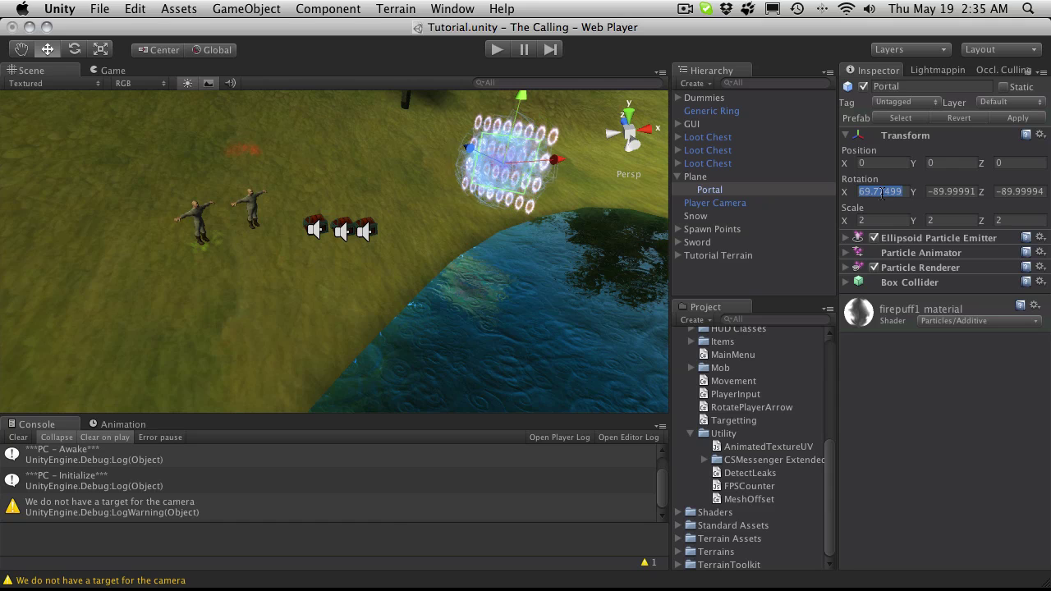
text(0)
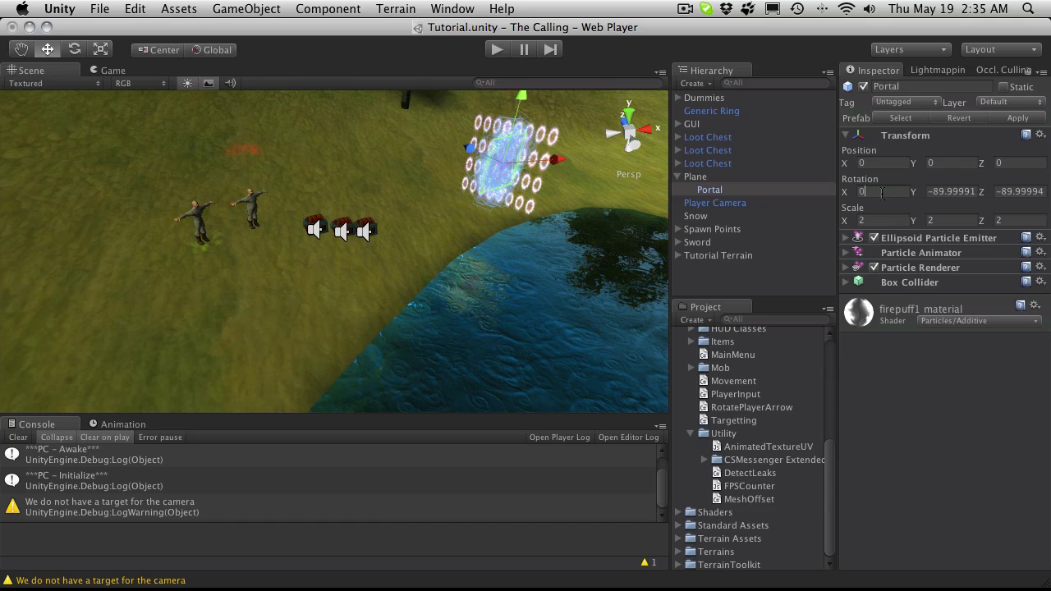
text(0)
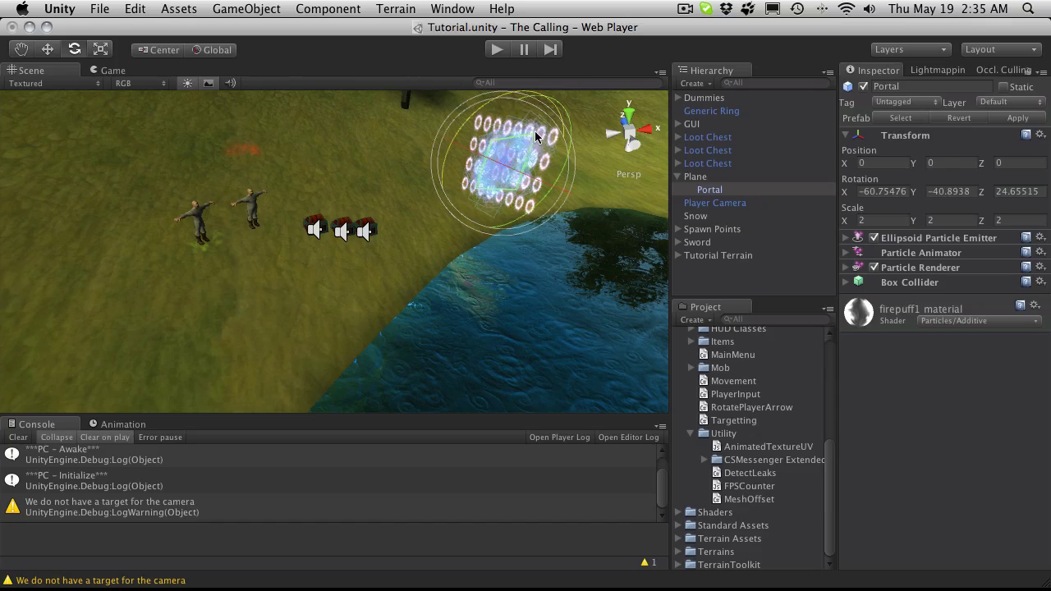
- Check the portal's alignment with the plane from above and set its rotation to 0 in X, Y and Z
key(f)
scroll(364, 209, up, 10)
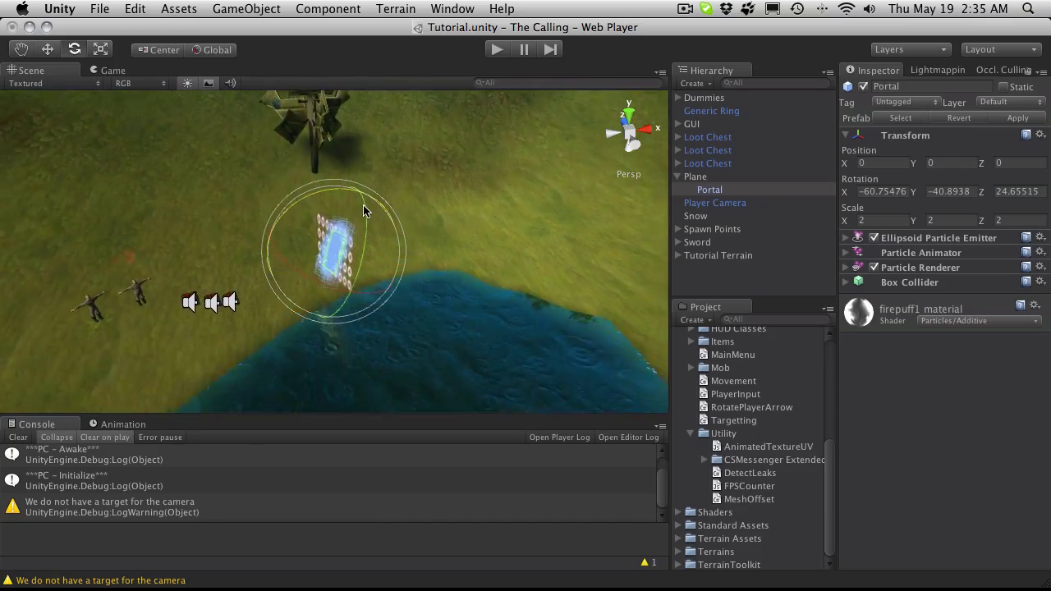
alt+drag(363, 211, 476, 197)
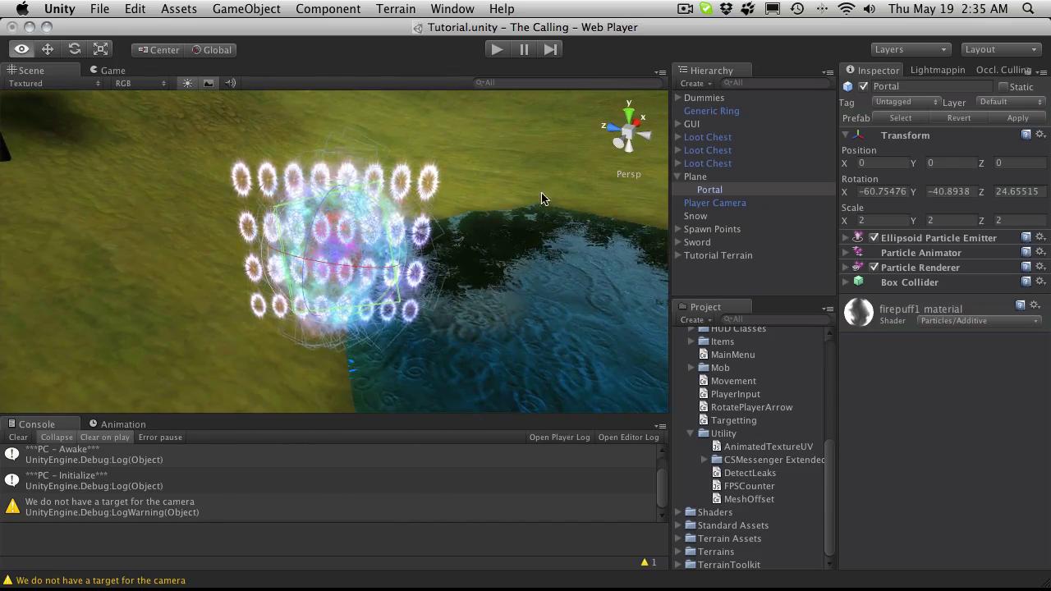
click(47, 51)
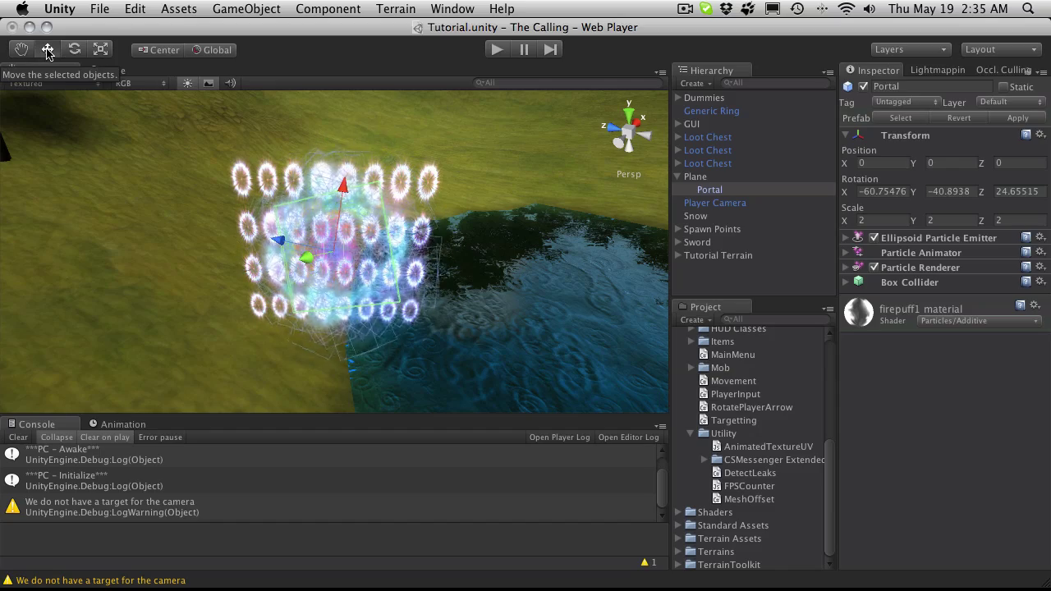
alt+drag(484, 207, 436, 287)
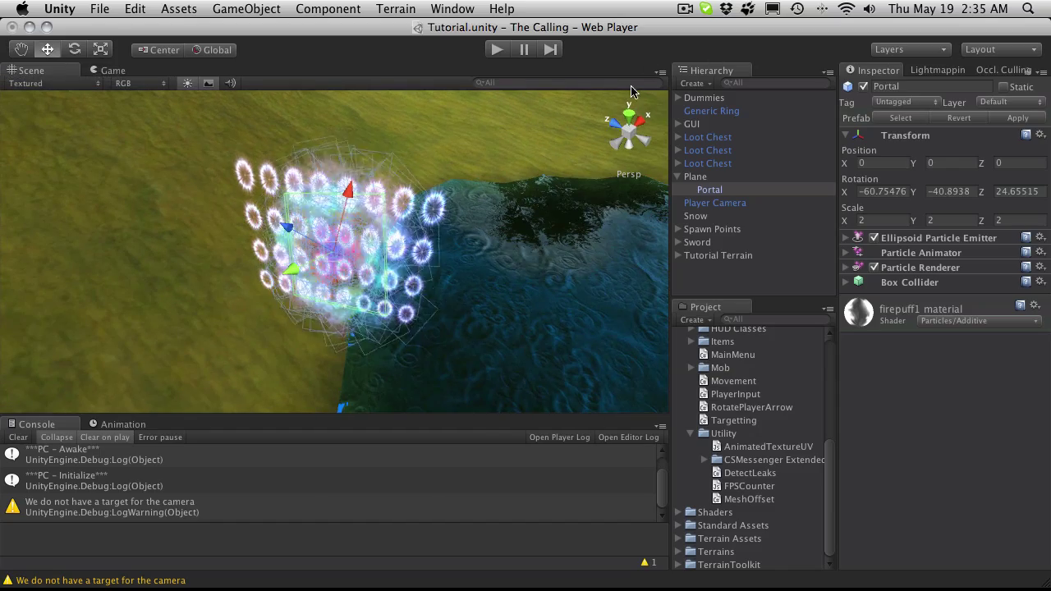
click(631, 138)
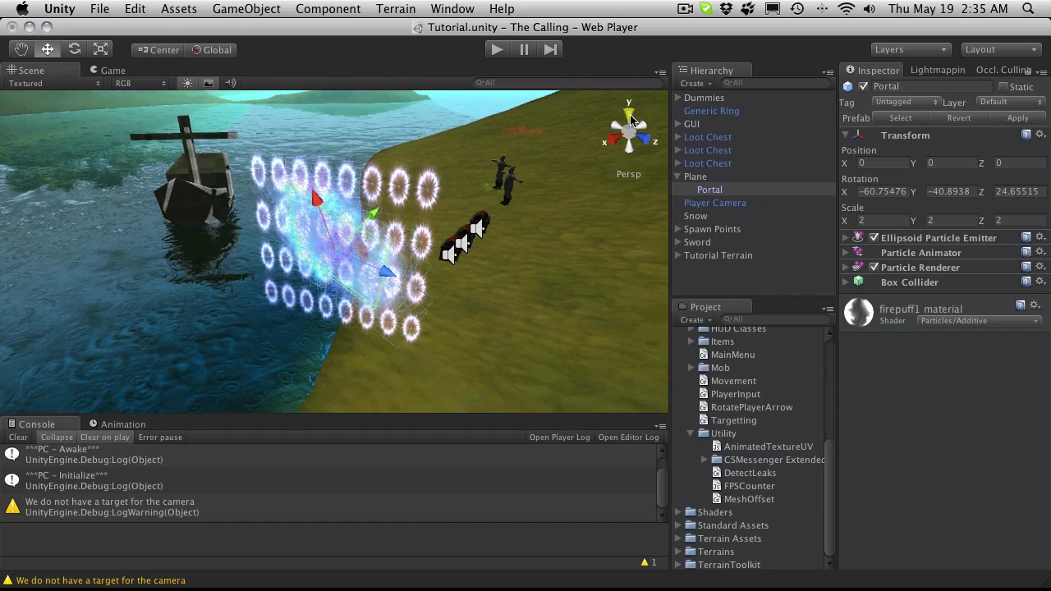
click(632, 120)
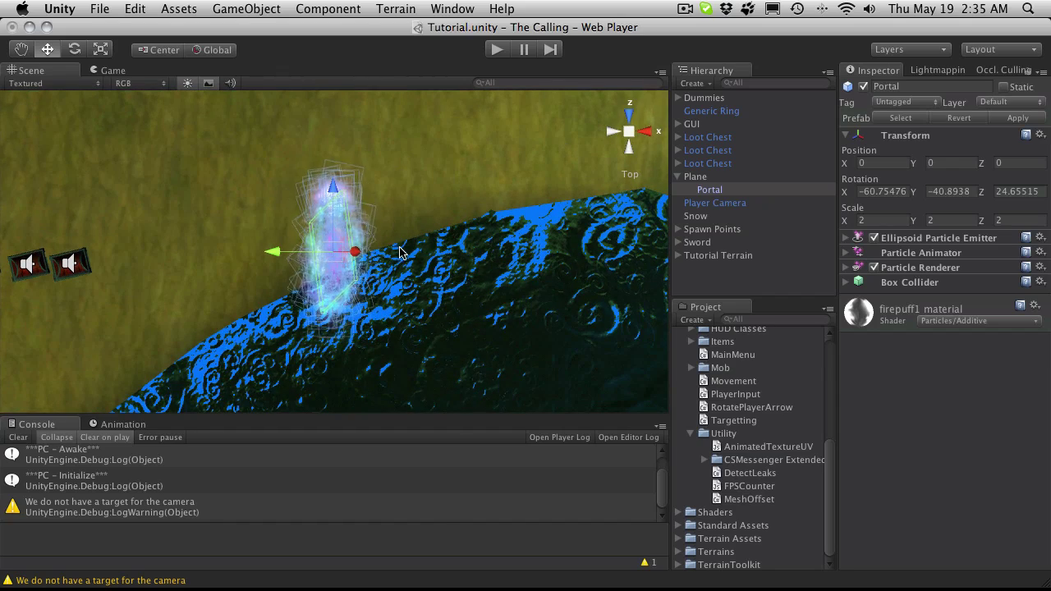
click(883, 191)
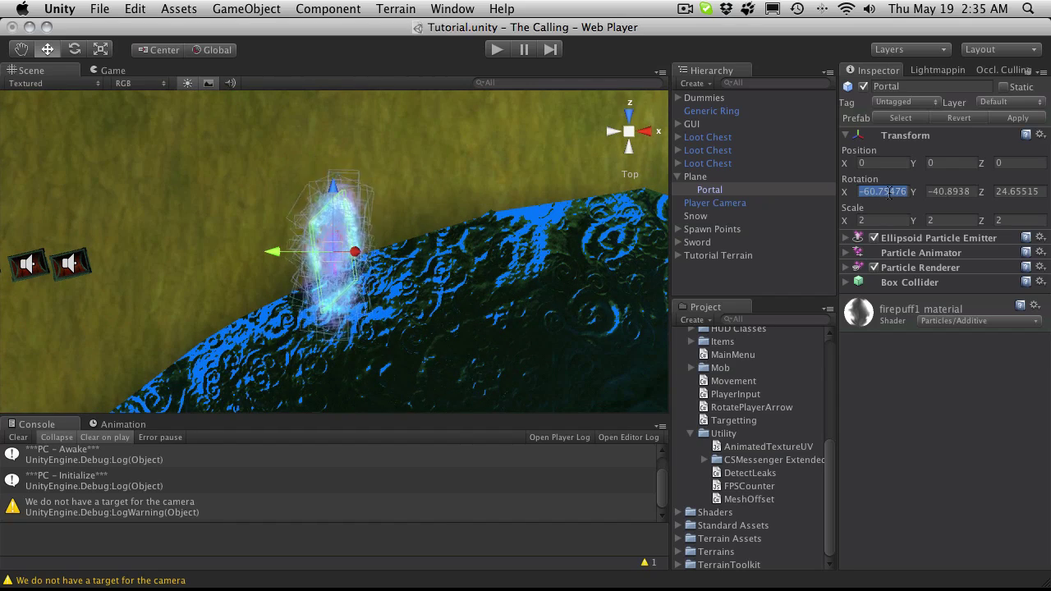
text(0)
key(Tab)
text(0)
key(Tab)
text(0)
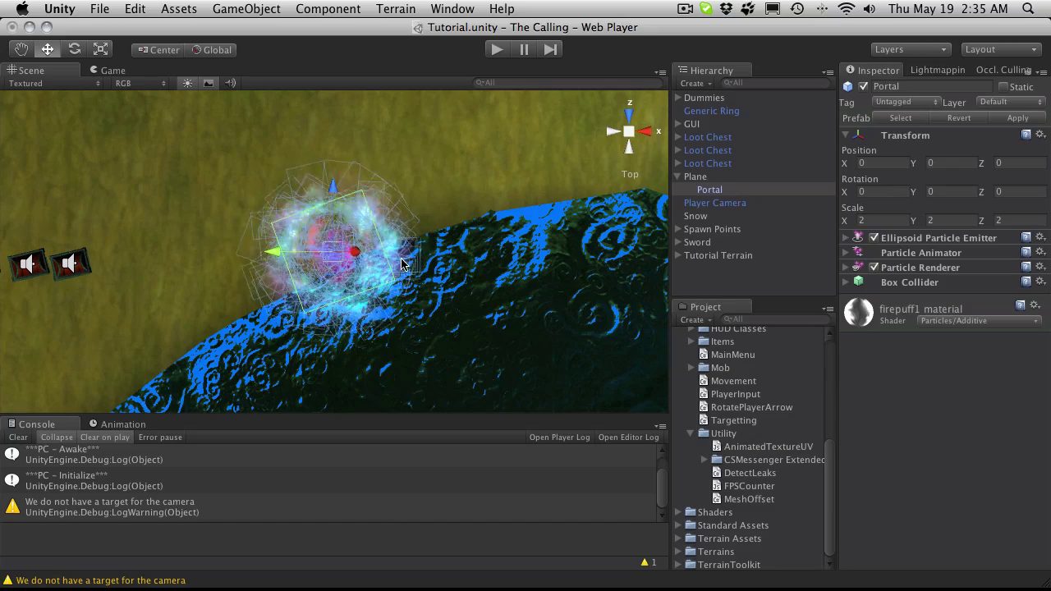
- Check the portal's local axes and set its X rotation to 90
alt+drag(426, 283, 379, 249)
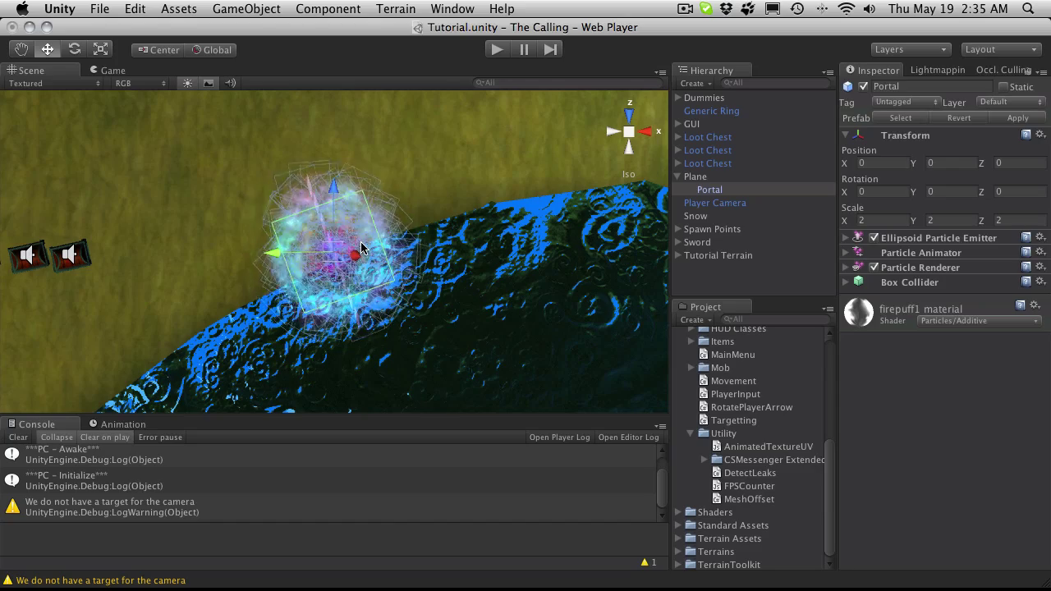
click(215, 50)
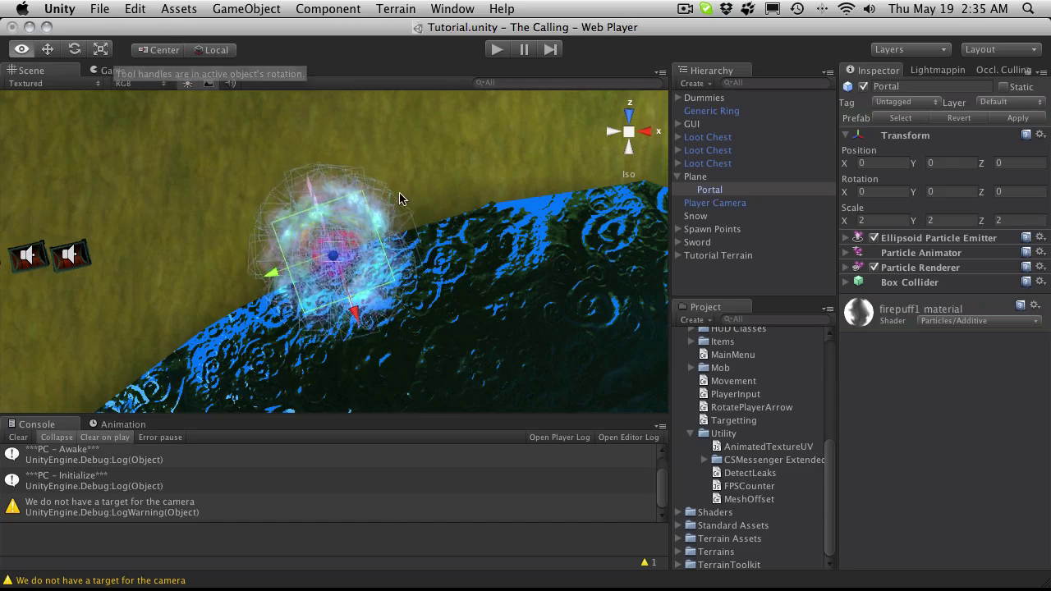
mouse_move(400, 198)
alt+mouse_down()
mouse_move(342, 183)
mouse_move(386, 185)
alt+mouse_up()
click(879, 190)
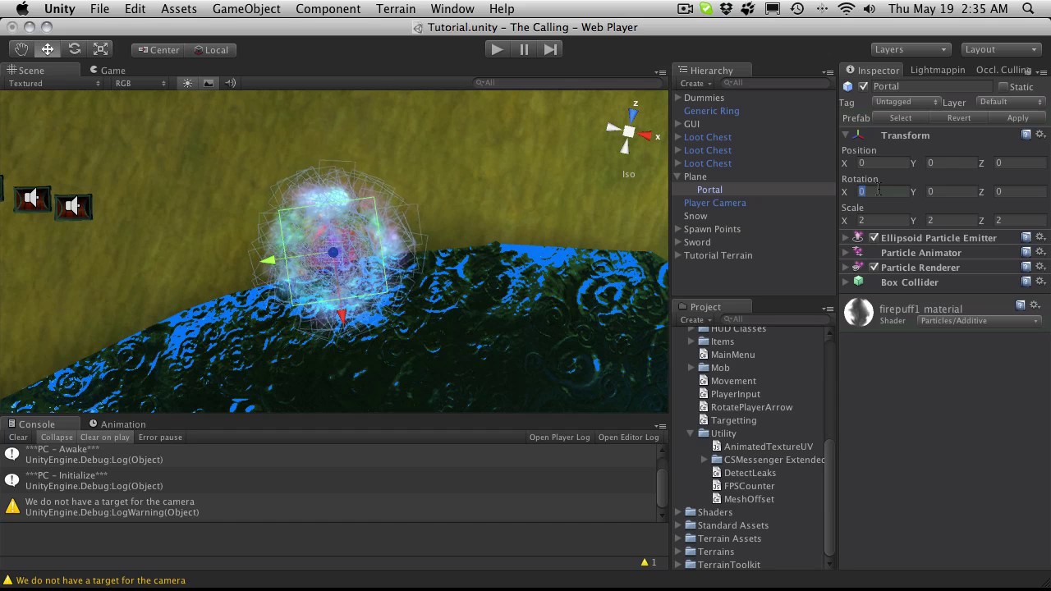
text(90)
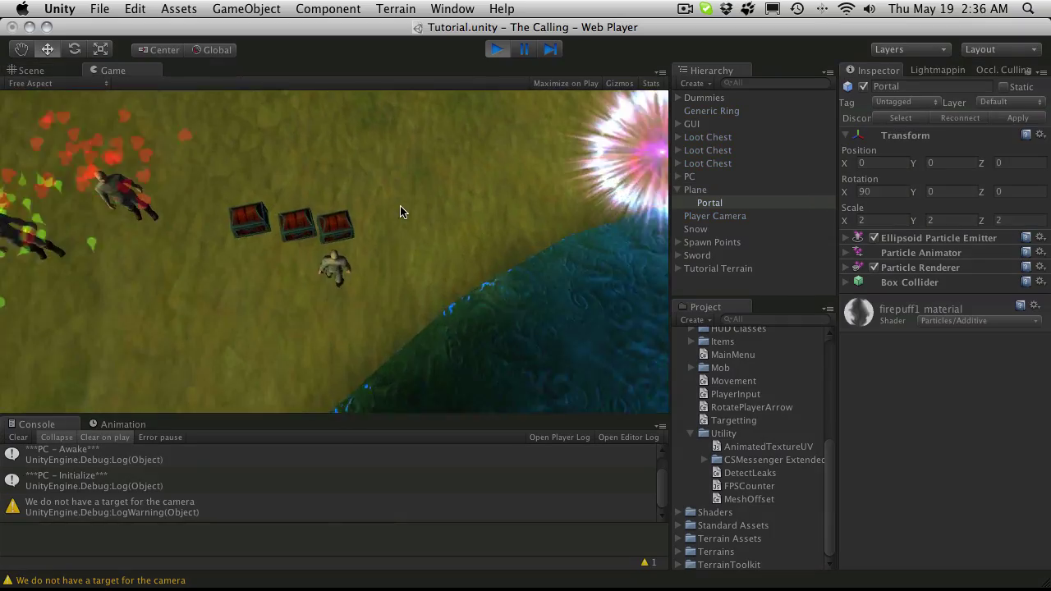
- Walk the character towards the portal to inspect it in the running game, and stop the game
key(w)
key(d)
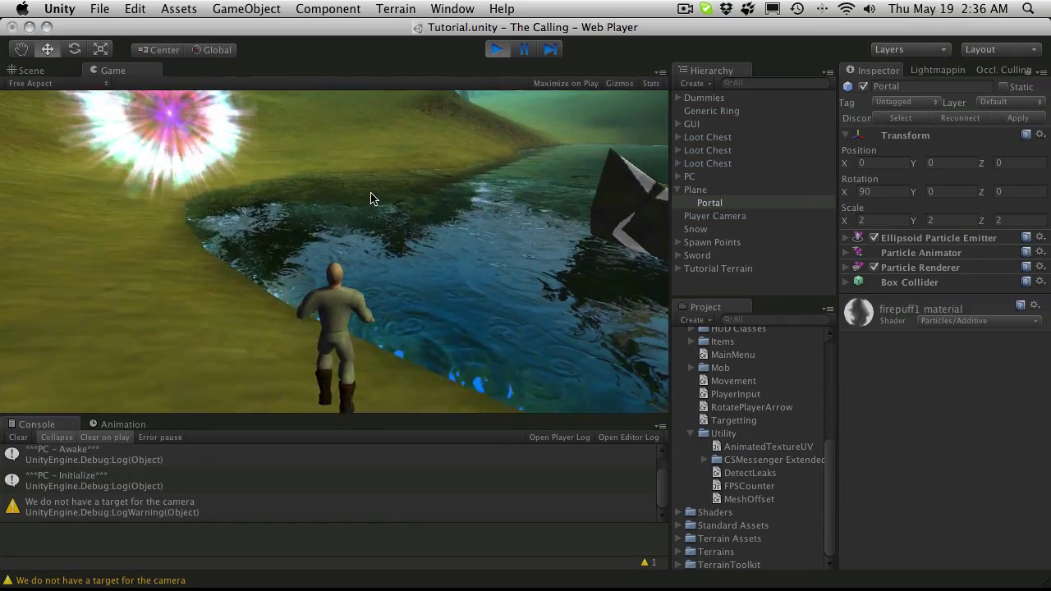
key(a)
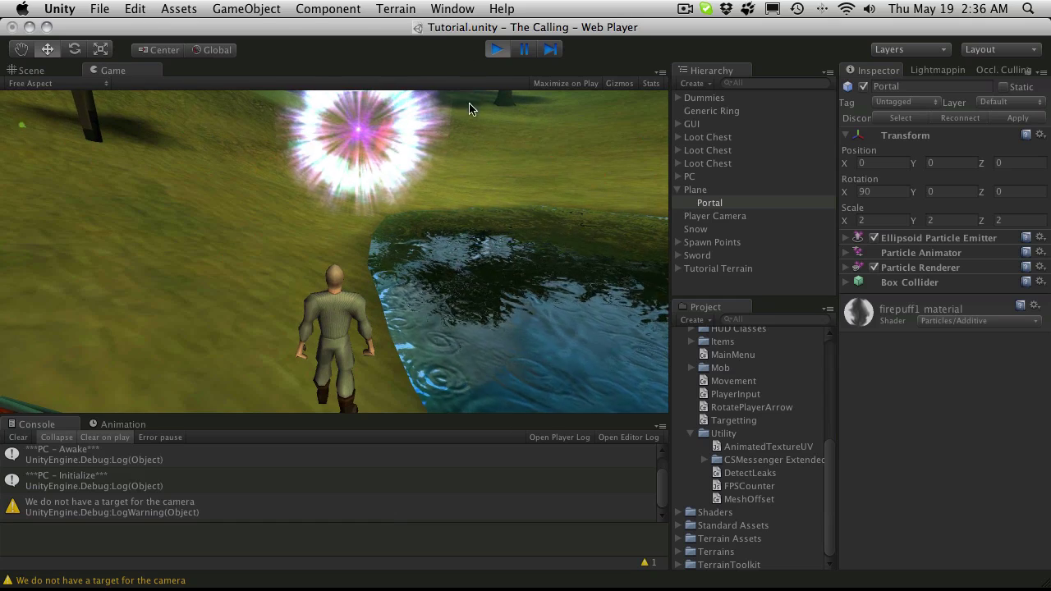
click(497, 49)
- Move the plane with its child portal closer to the ground and along Z, to about Y 57.5 and Z 1117.9
click(697, 178)
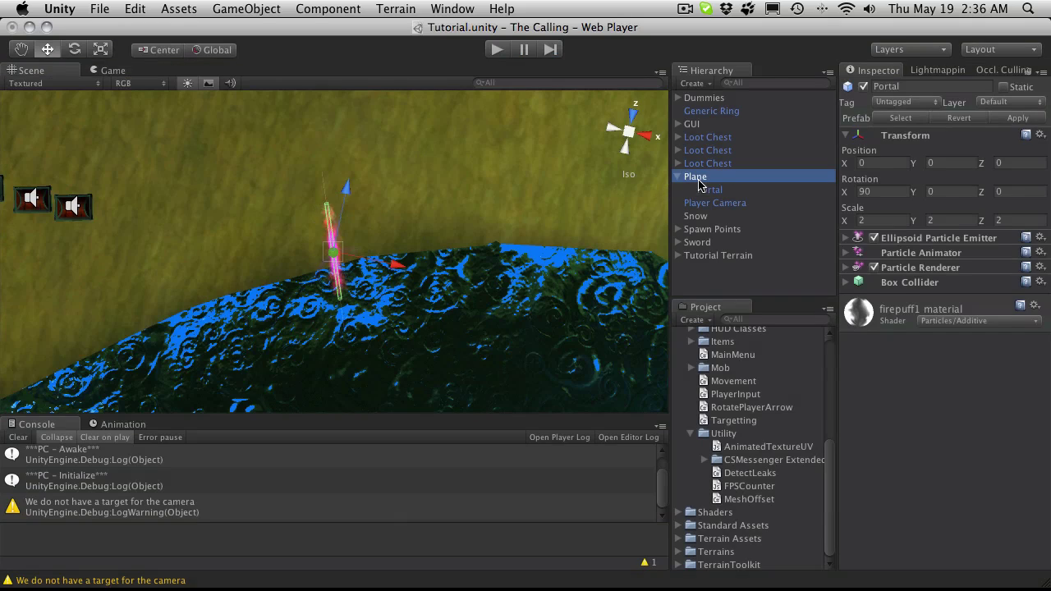
drag(346, 189, 346, 205)
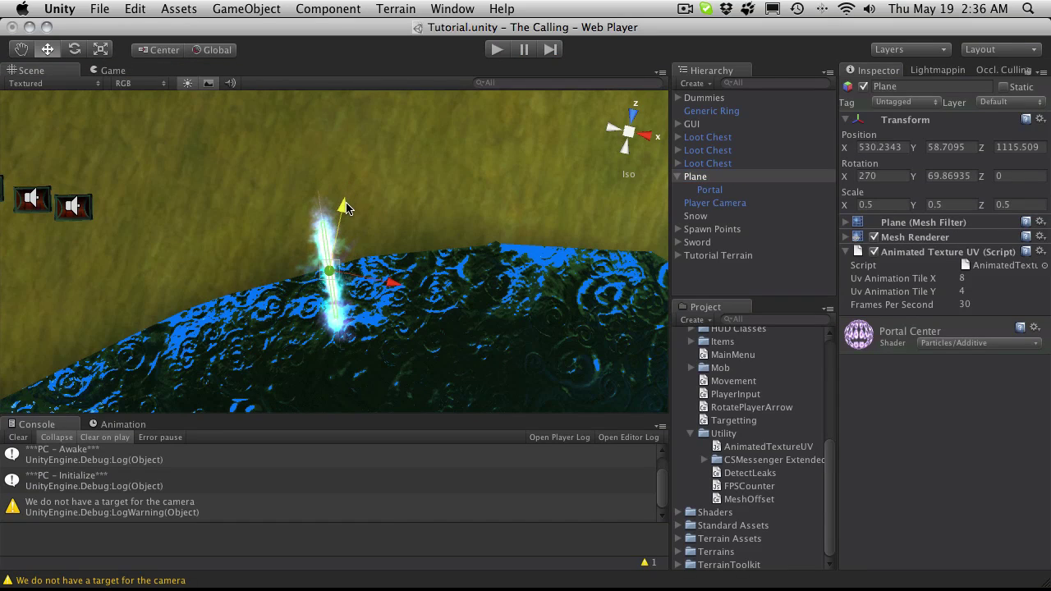
key(super+z)
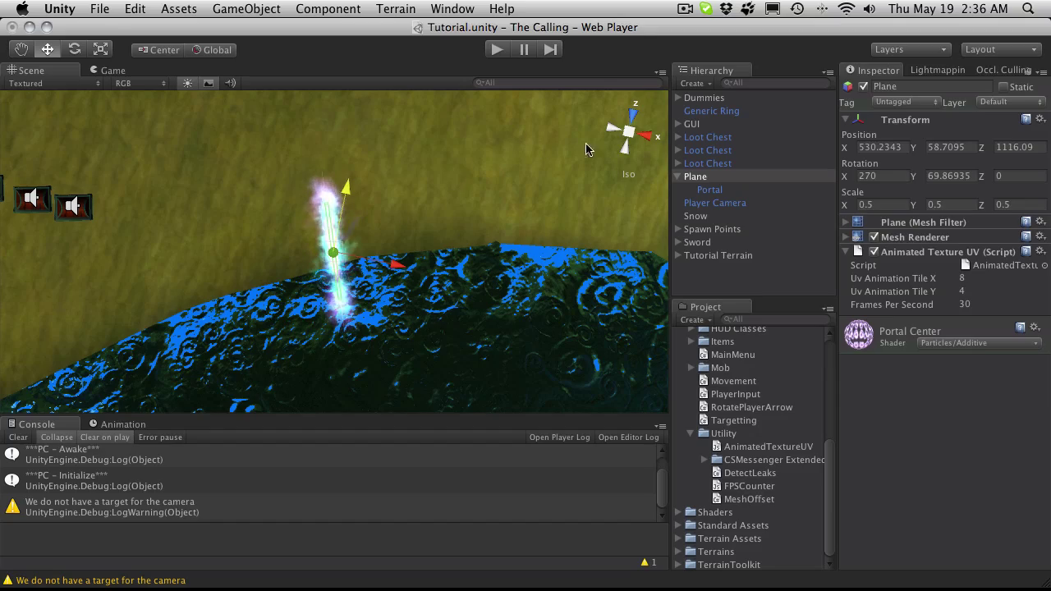
click(630, 136)
alt+drag(491, 209, 1050, 131)
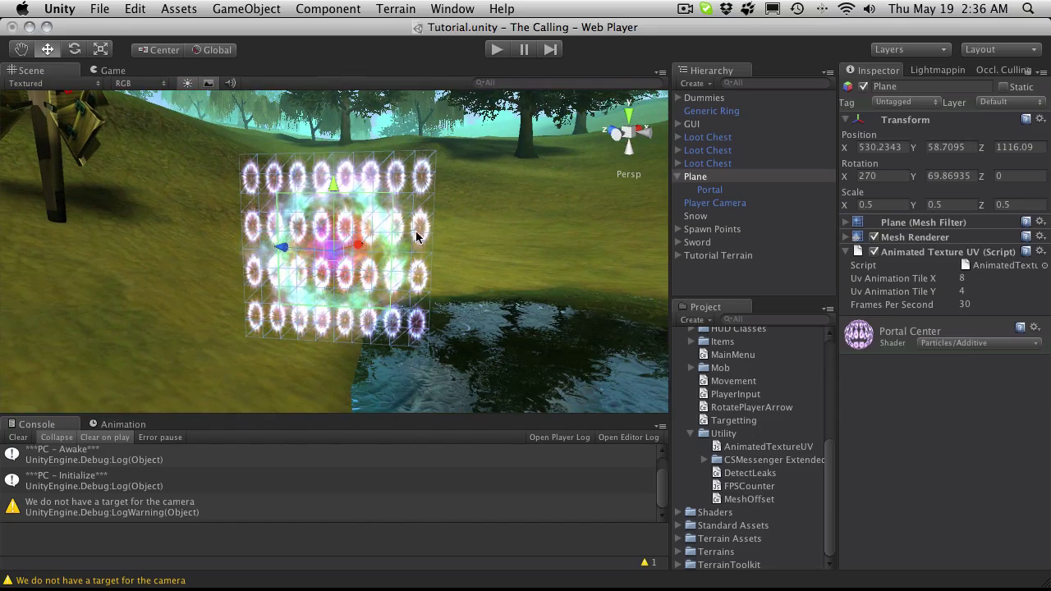
drag(338, 178, 236, 281)
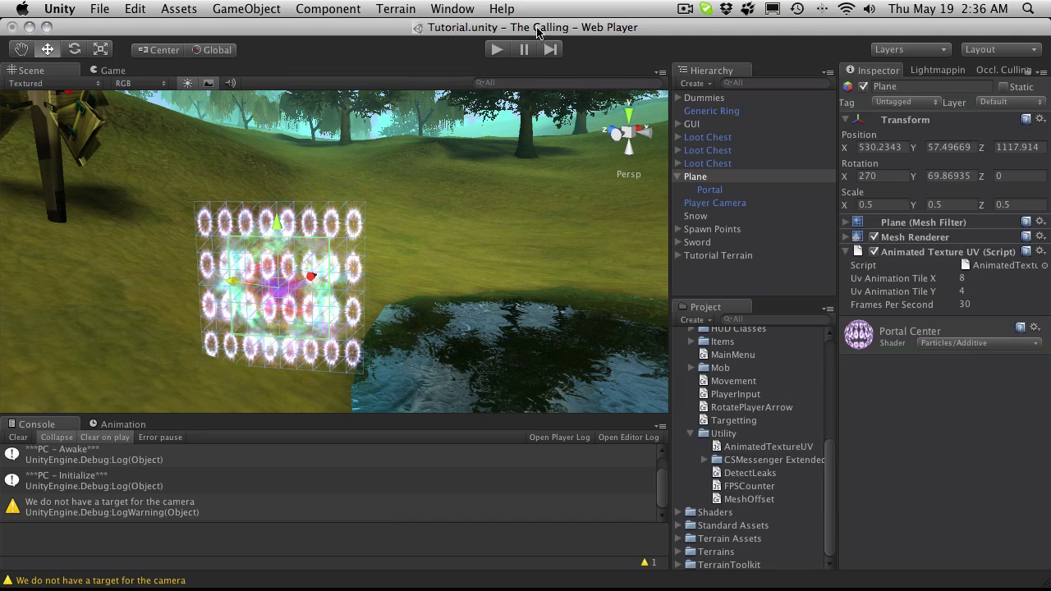
- Run the game and walk the character around the lowered portal to check its look from several angles
click(497, 50)
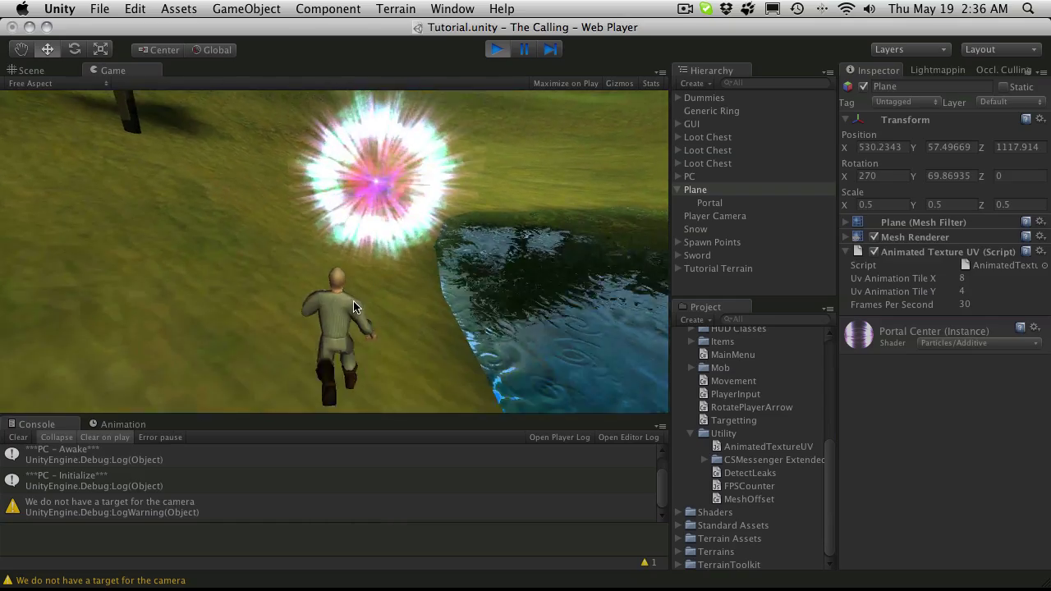
key(d)
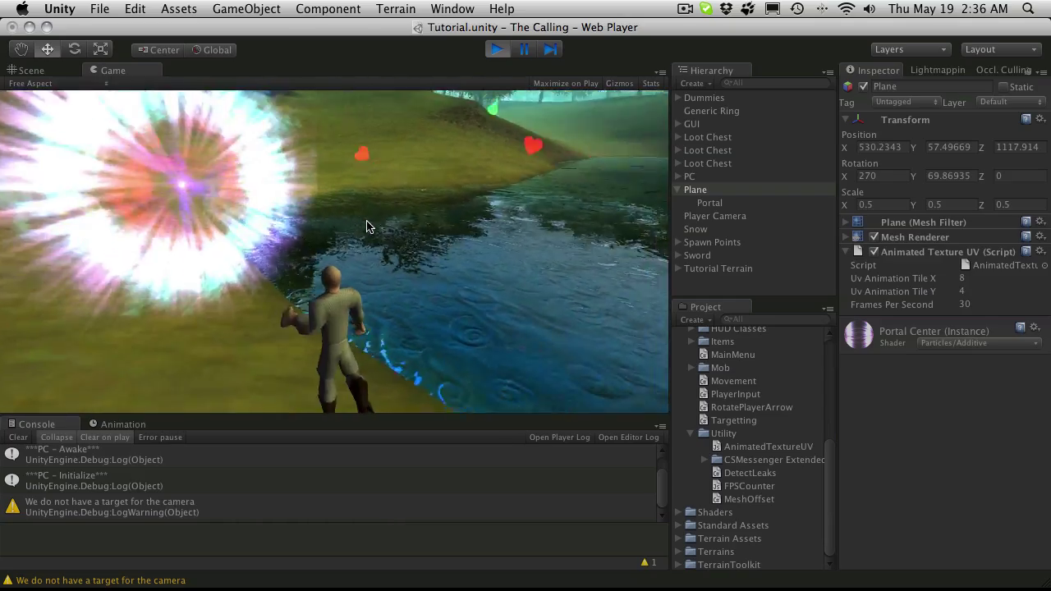
key(a)
key(w)
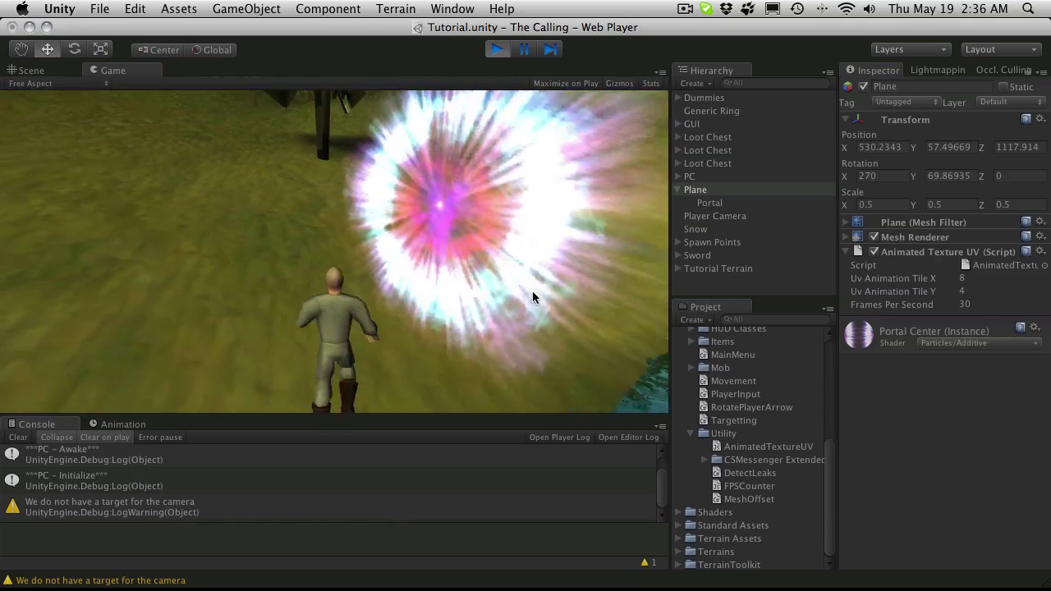
key(d)
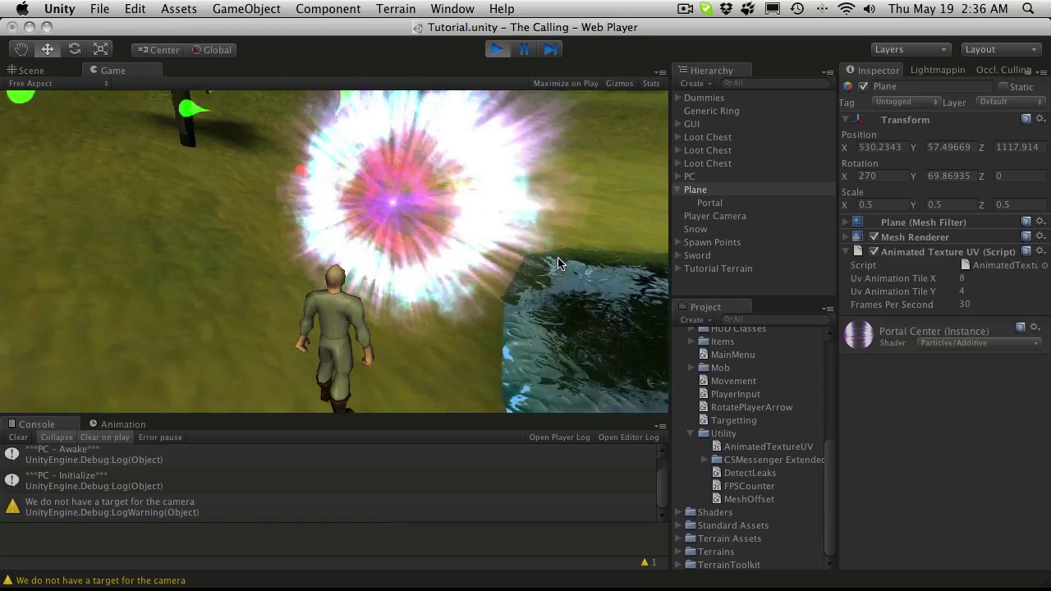
- Open the Portal Center texture of the plane's material in Preview, examine its animation frames and return to Unity
click(933, 337)
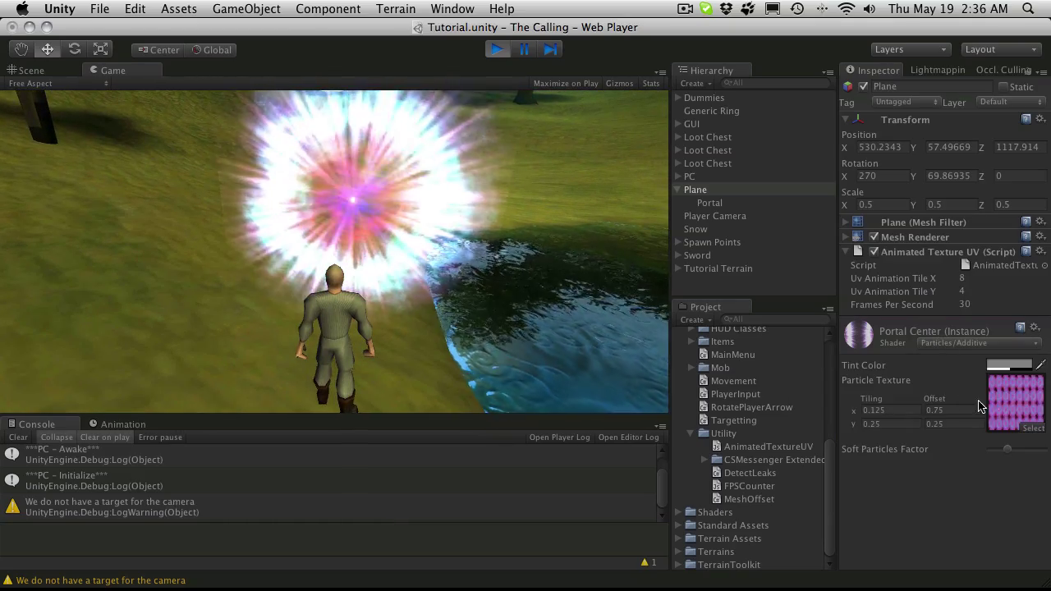
double_click(1015, 399)
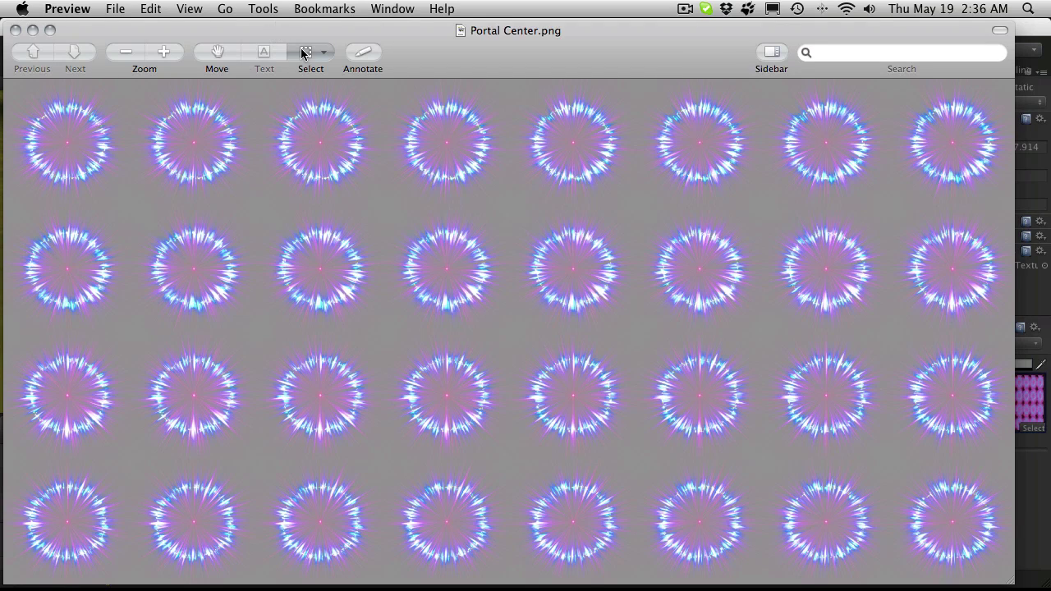
click(1037, 345)
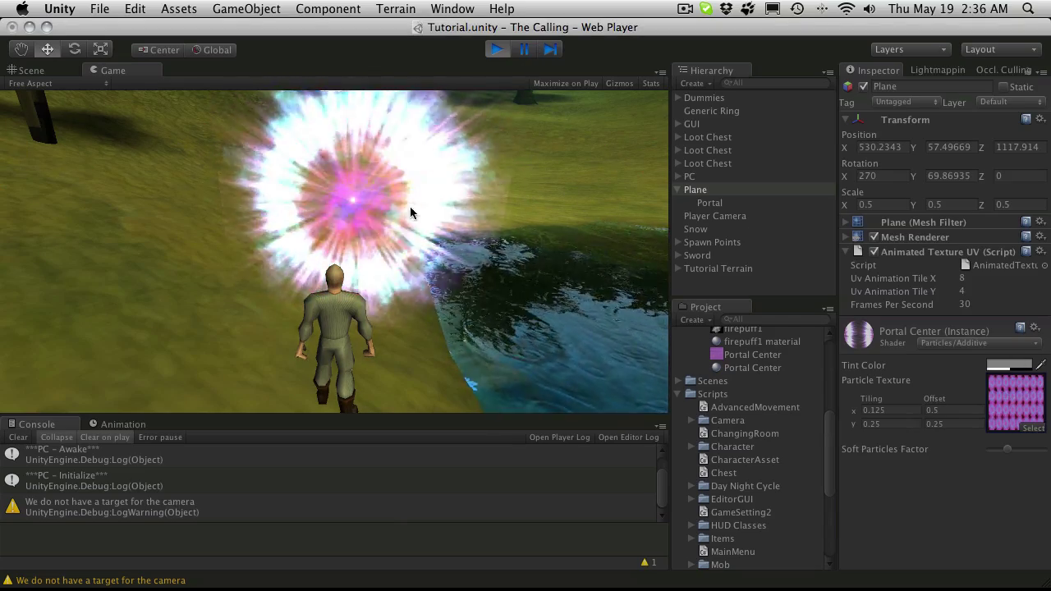
- Try a scale of 0.4 in X, Y and Z on the plane while the game runs
click(889, 204)
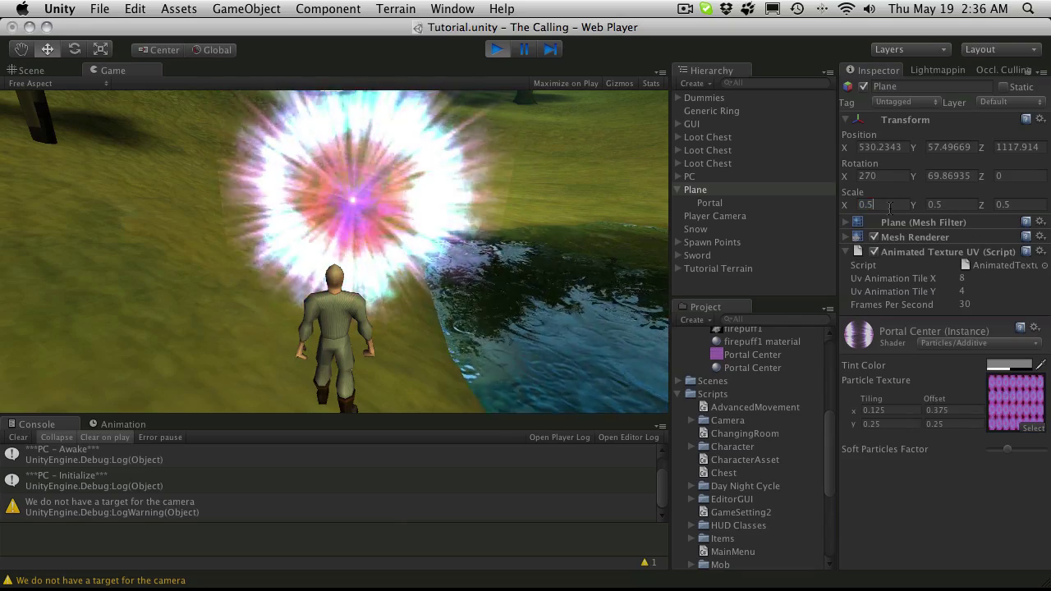
key(BackSpace)
text(4)
key(Tab)
text(0.4)
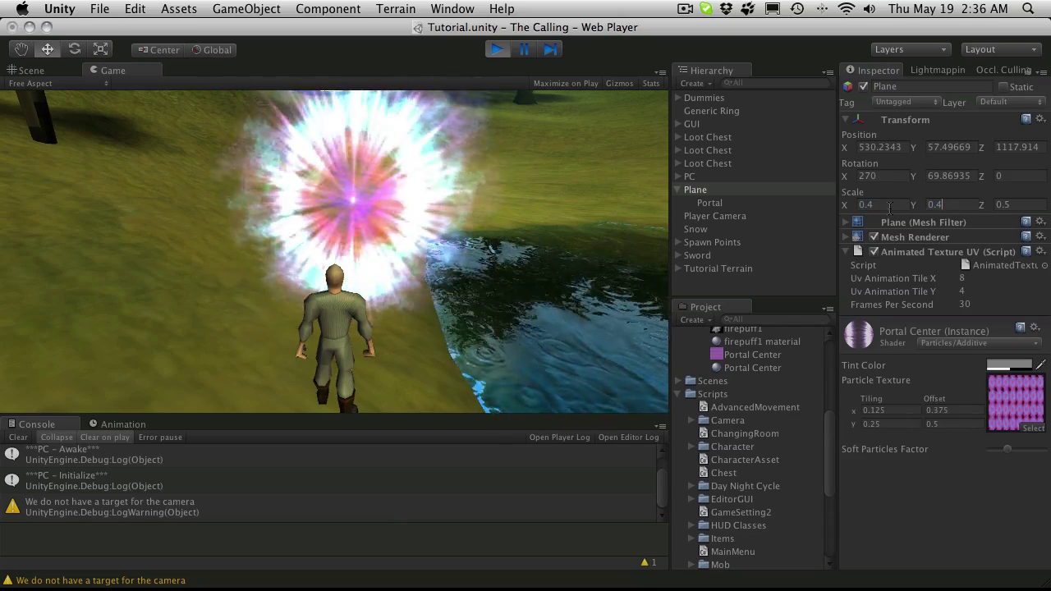
key(Tab)
text(0.4)
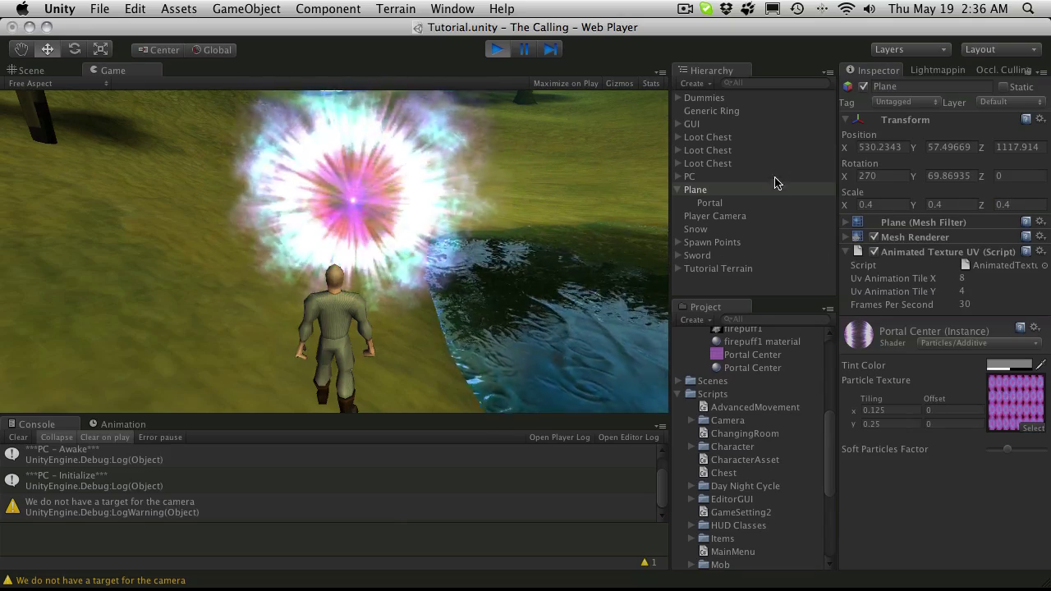
- Set the plane's scale to 0.3 in X, Y and Z
click(891, 205)
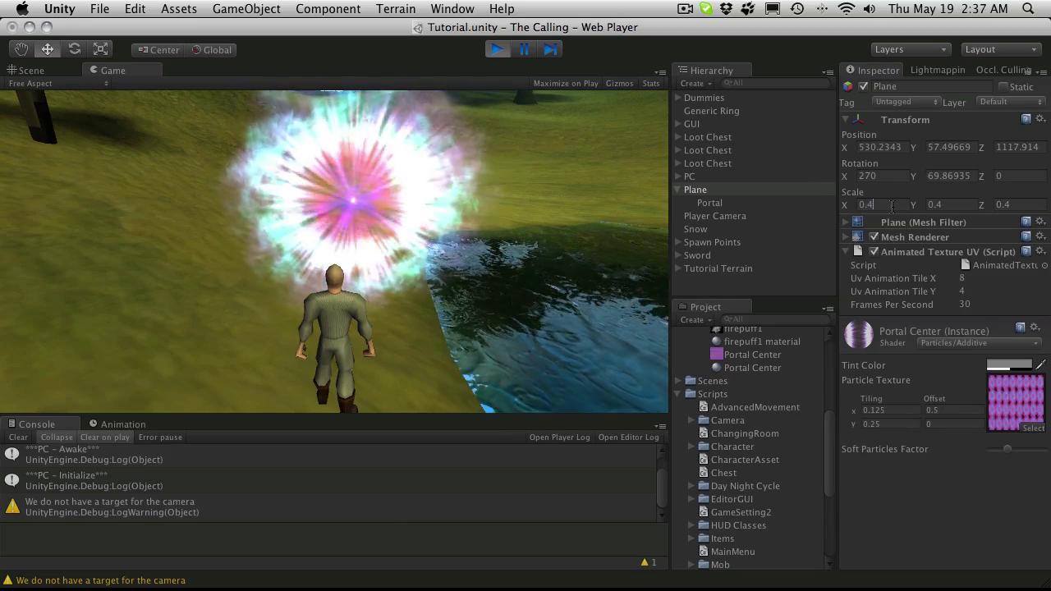
key(BackSpace)
text(3)
key(Tab)
key(Right)
key(BackSpace)
text(3)
key(Tab)
key(Right)
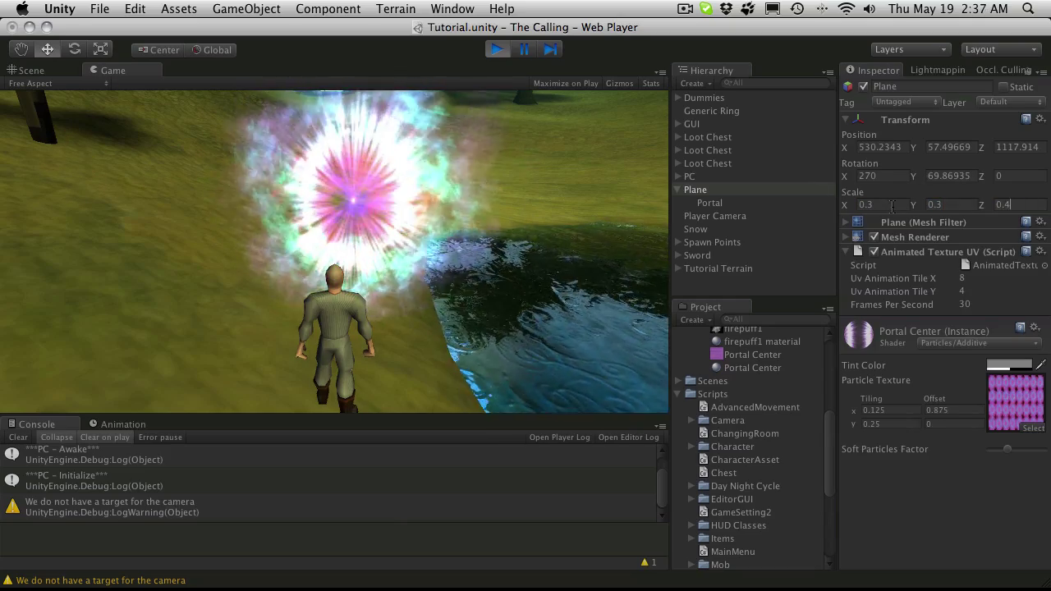
key(BackSpace)
text(3)
key(Return)
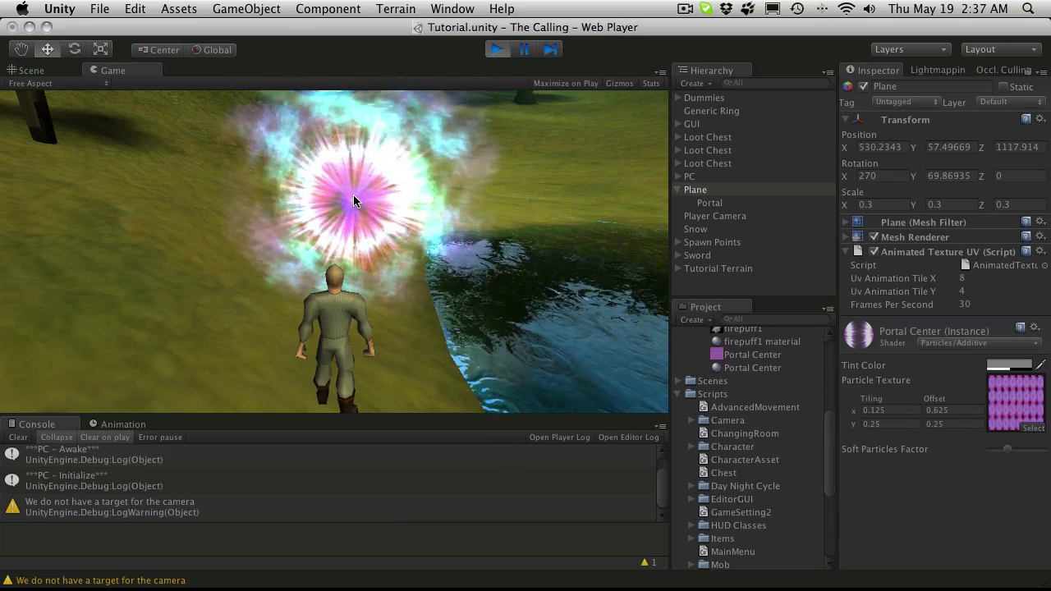
- Walk the character around and through the rescaled portal to examine the combined effect from both sides
key(s)
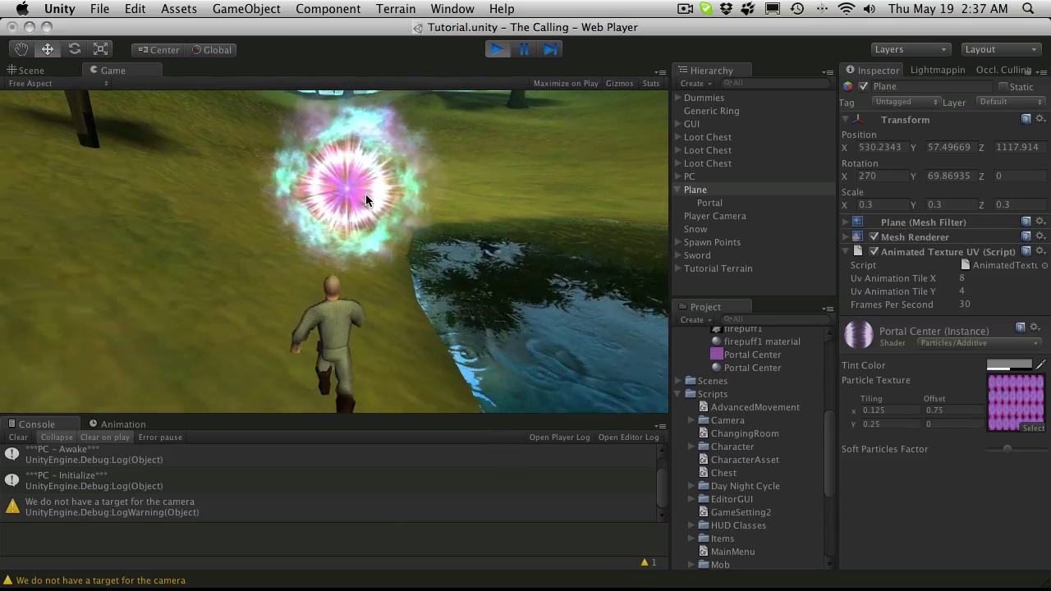
key(w)
key(a)
key(d)
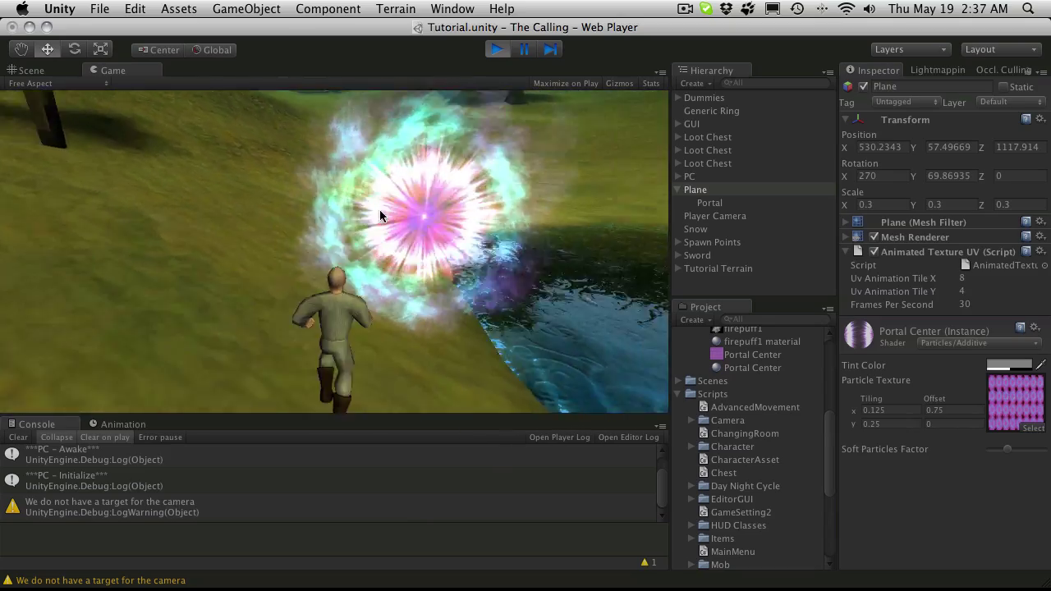
key(d)
key(w)
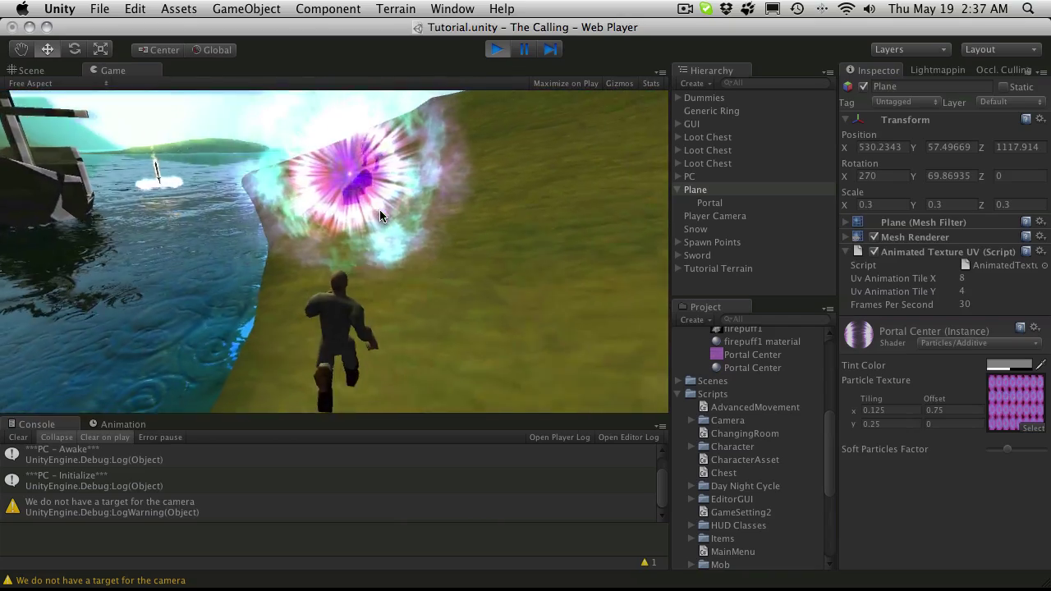
key(s)
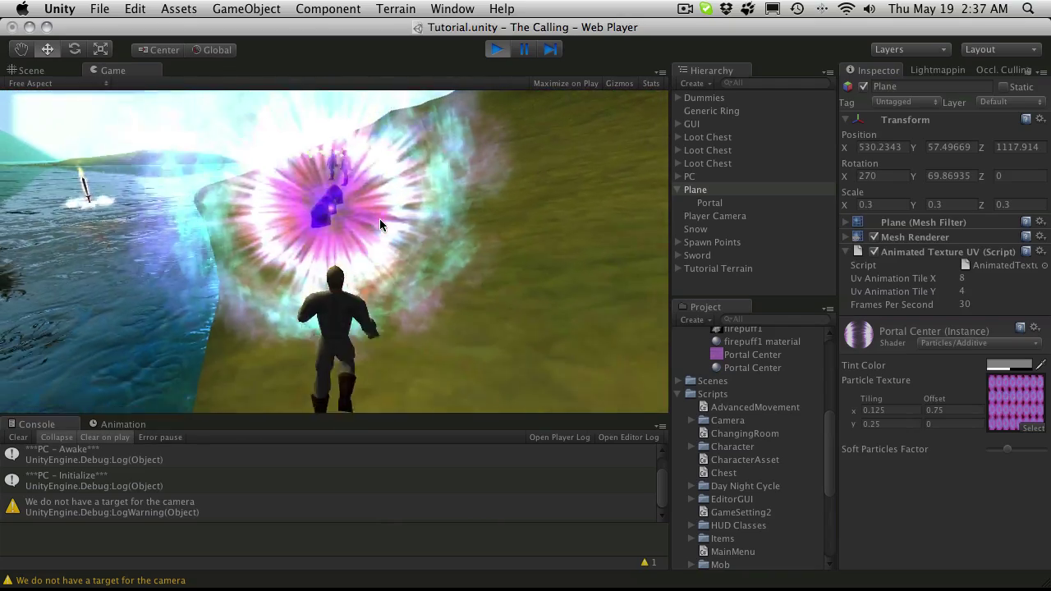
key(w)
key(s)
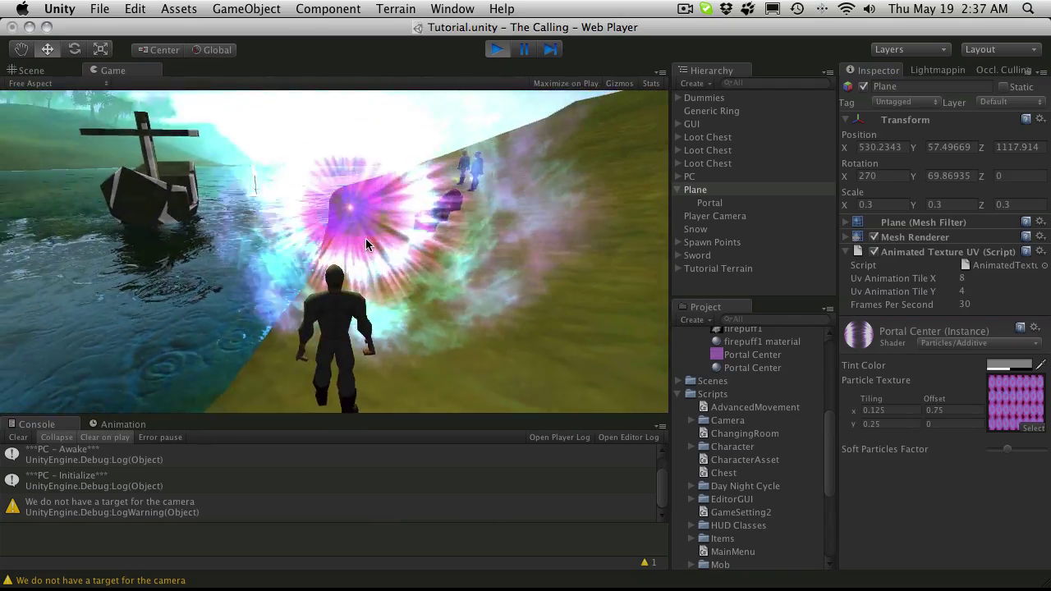
key(w)
key(d)
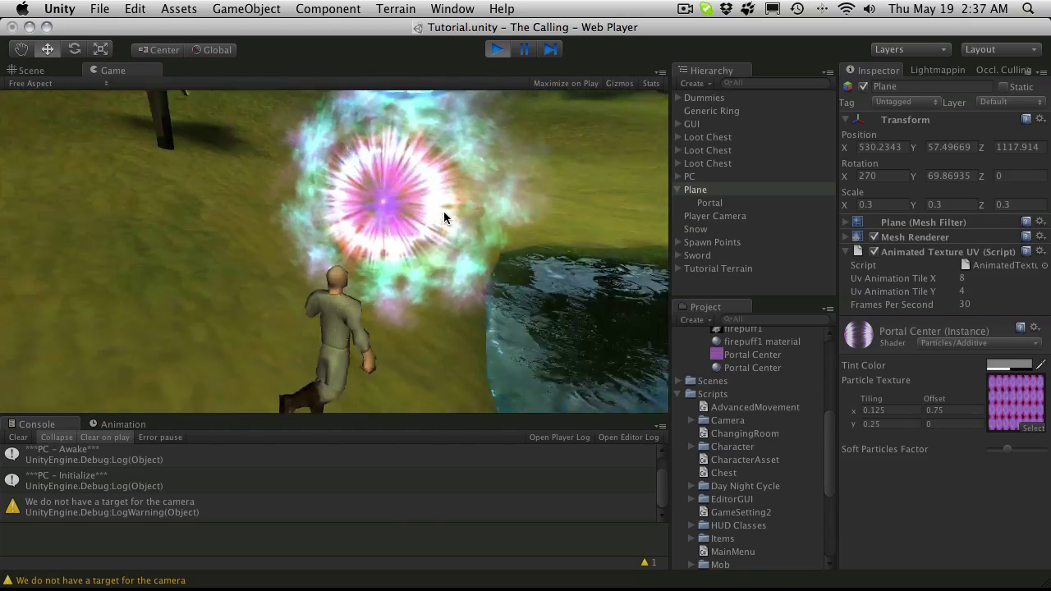
- Detach the Portal object from the plane and move the plane along Z to about 1113.5, beside the particle effect
click(701, 190)
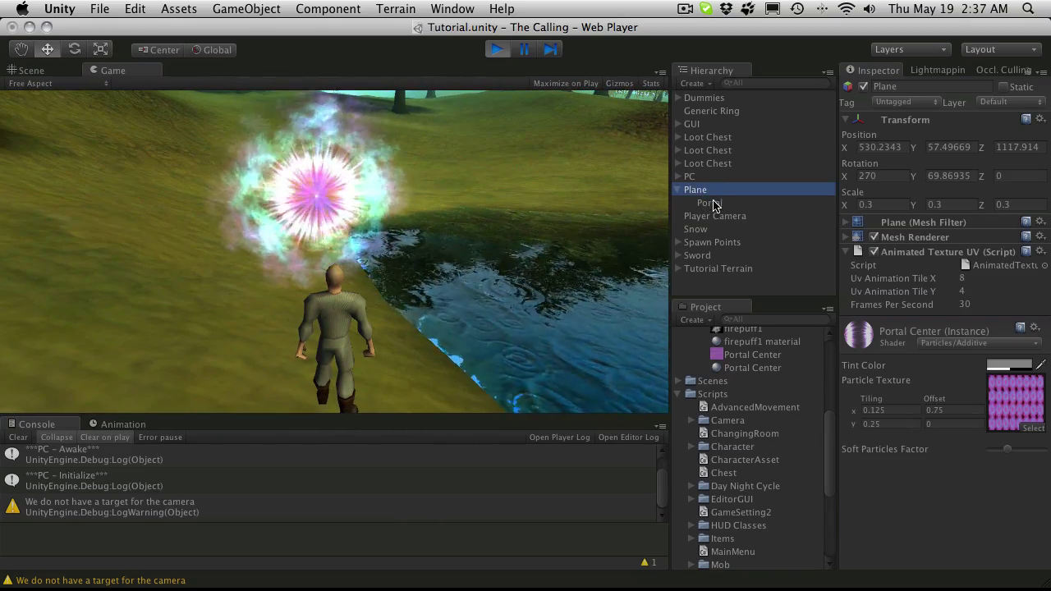
drag(711, 204, 706, 283)
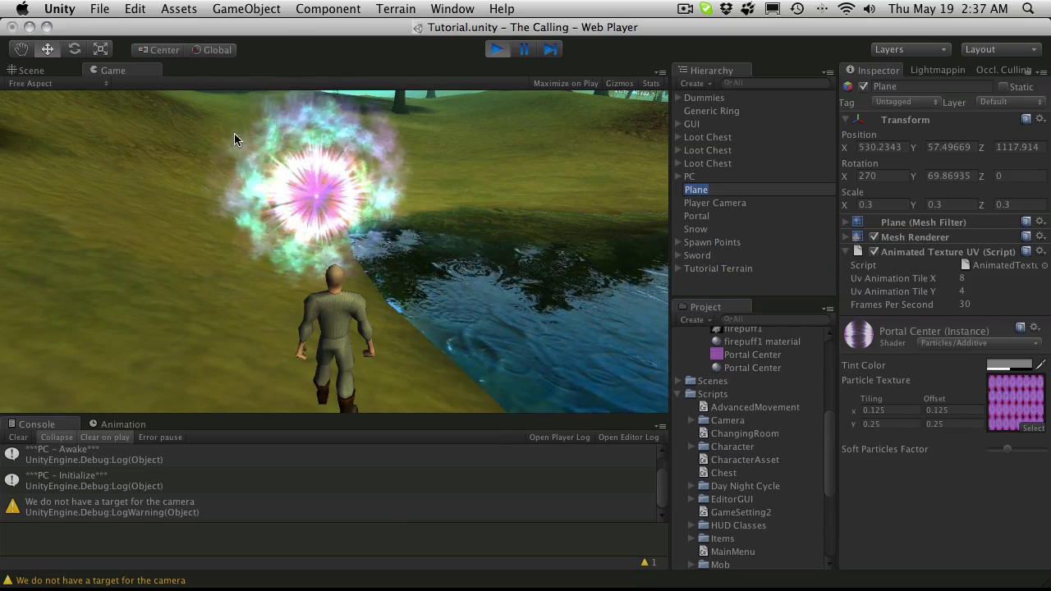
click(32, 69)
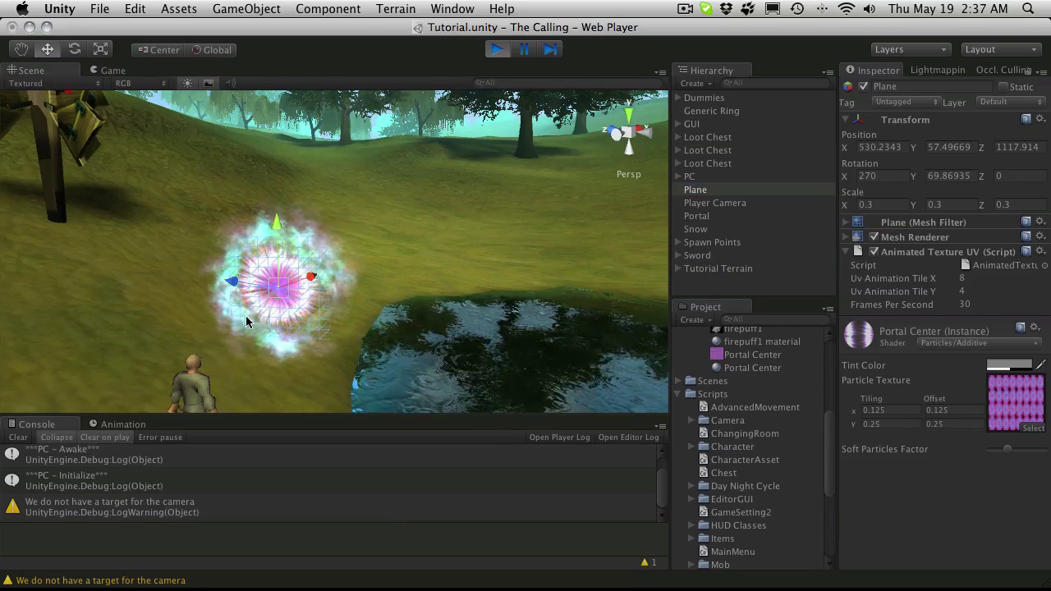
drag(231, 282, 347, 293)
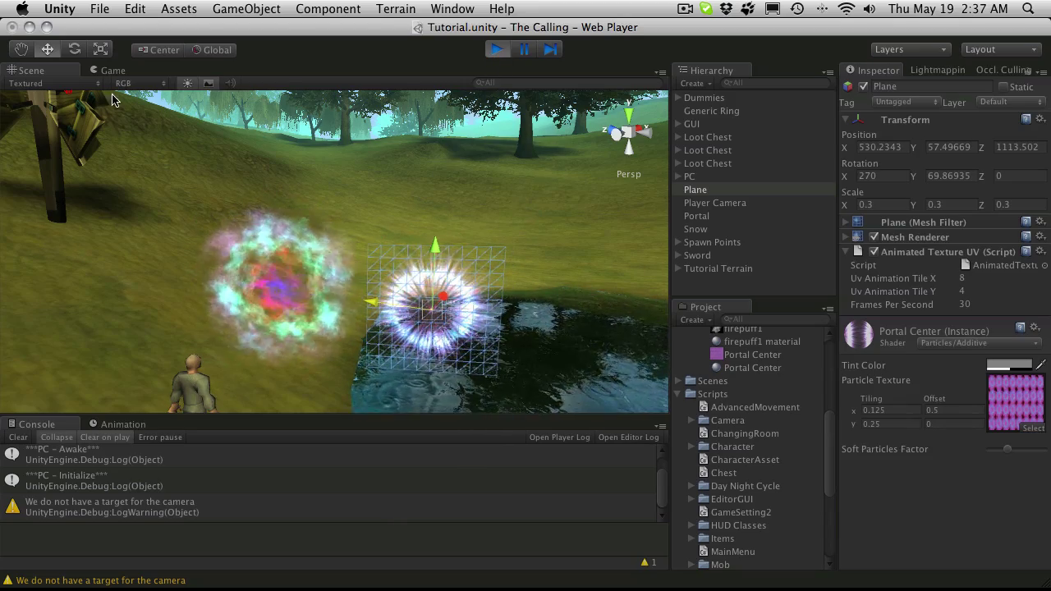
- Walk the character around the separated plane and particle effect in the game to compare them side by side
click(113, 70)
key(w)
key(d)
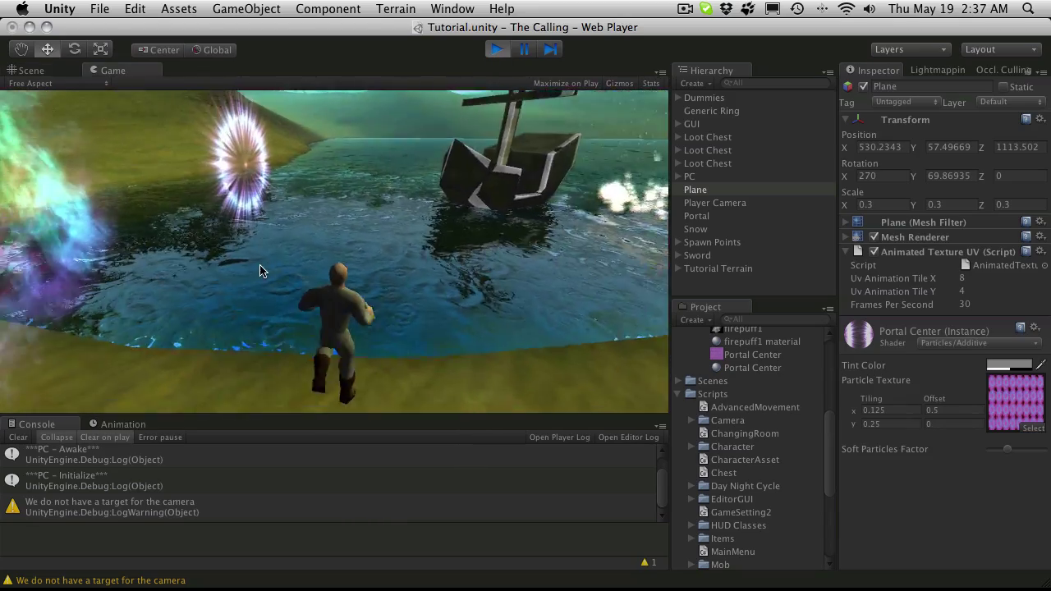
key(a)
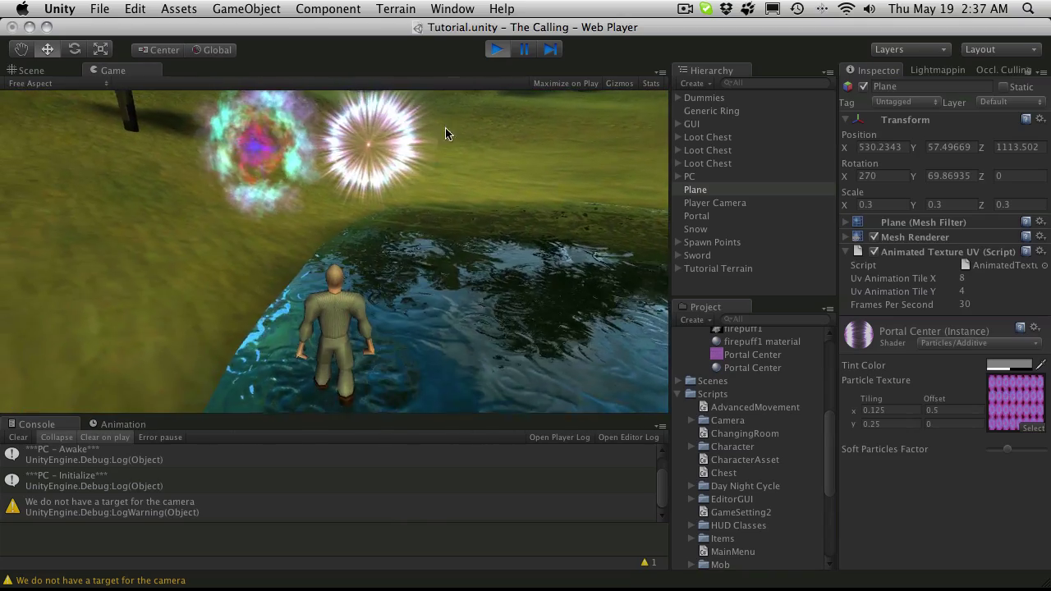
key(w)
key(a)
key(d)
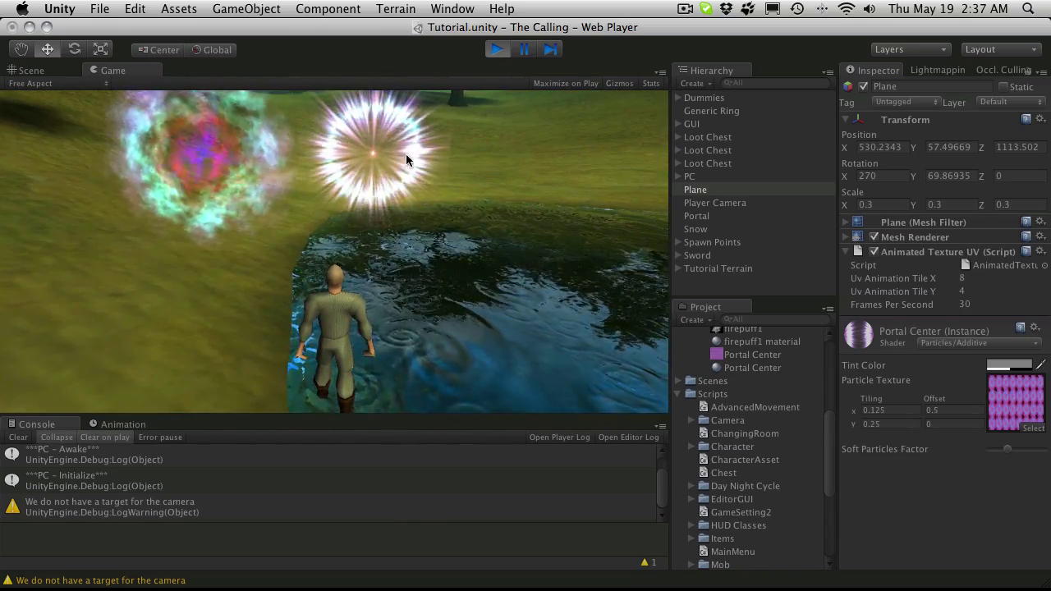
key(w)
key(a)
key(w)
key(d)
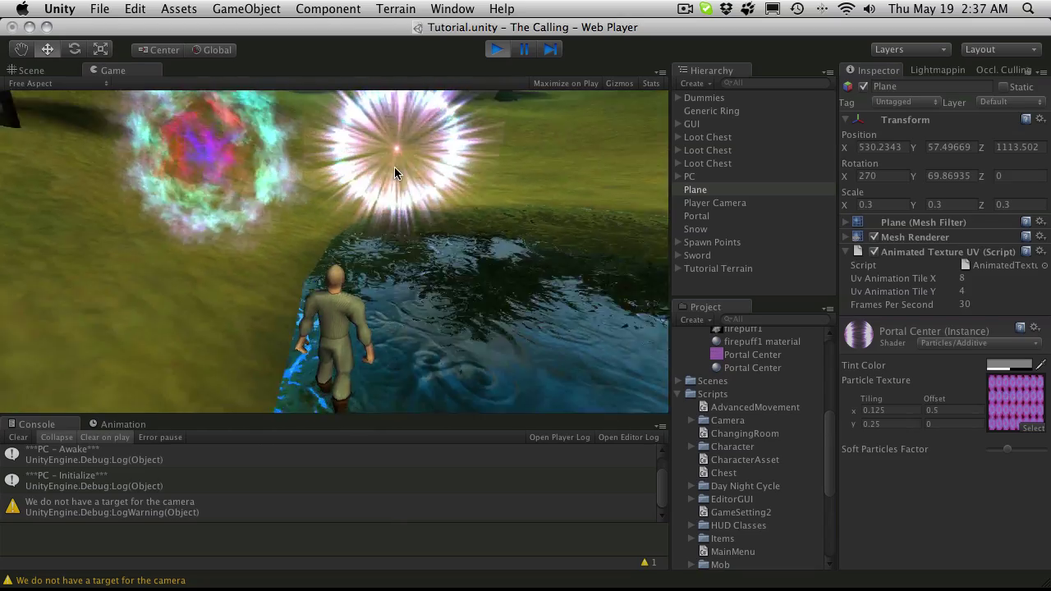
key(a)
key(w)
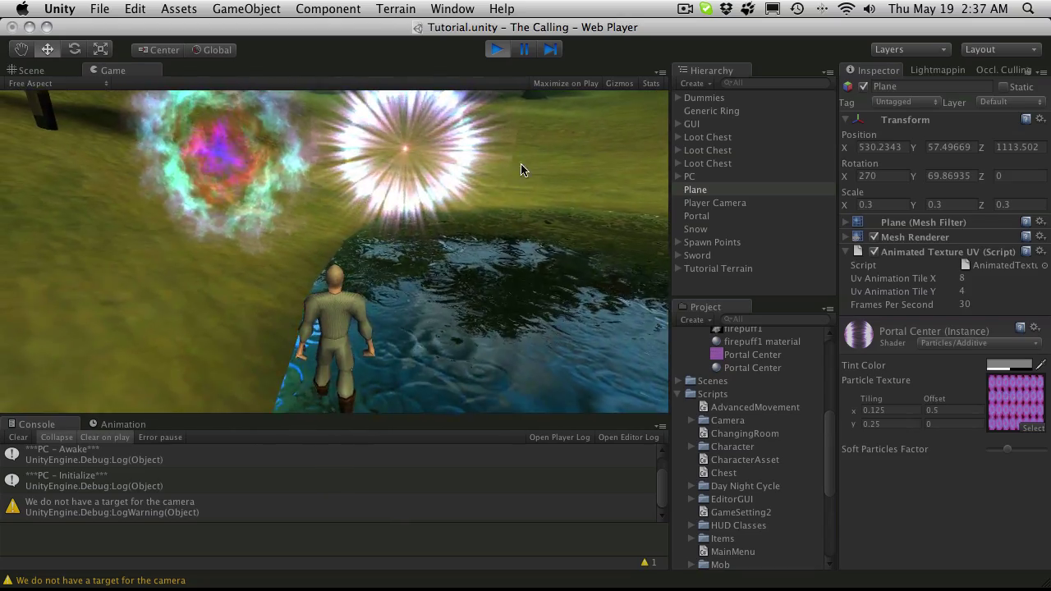
- Walk the character toward and away from the two separated portal parts to examine them at different distances, and leave play mode
key(s)
key(d)
key(w)
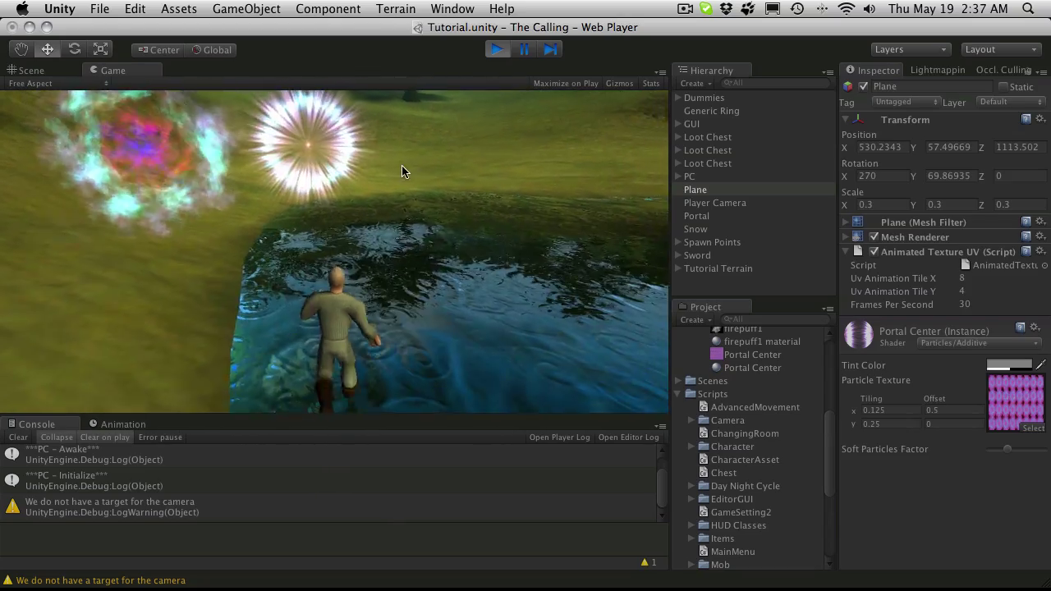
key(w)
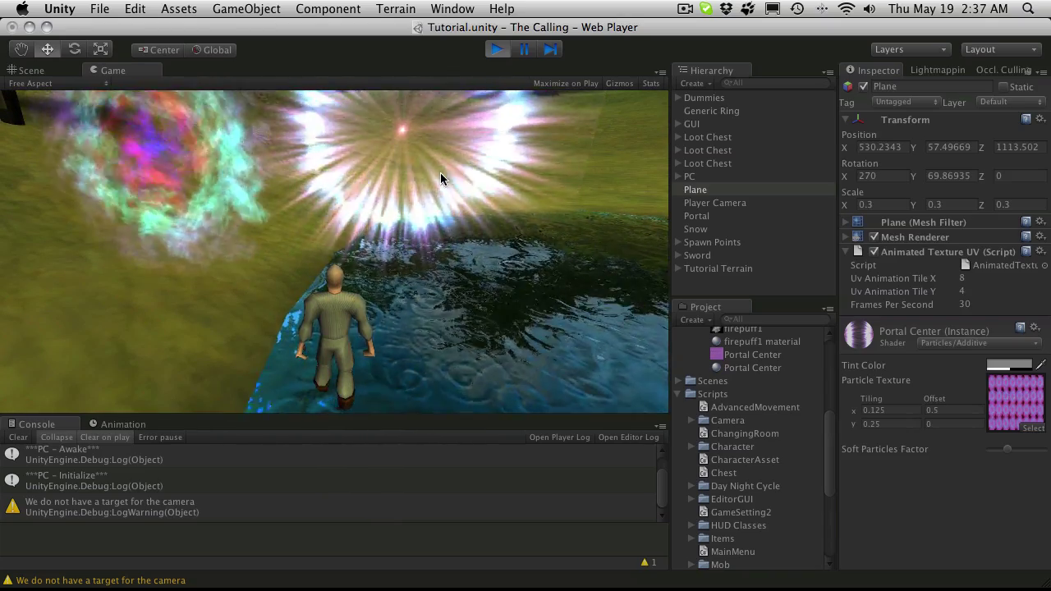
key(s)
key(w)
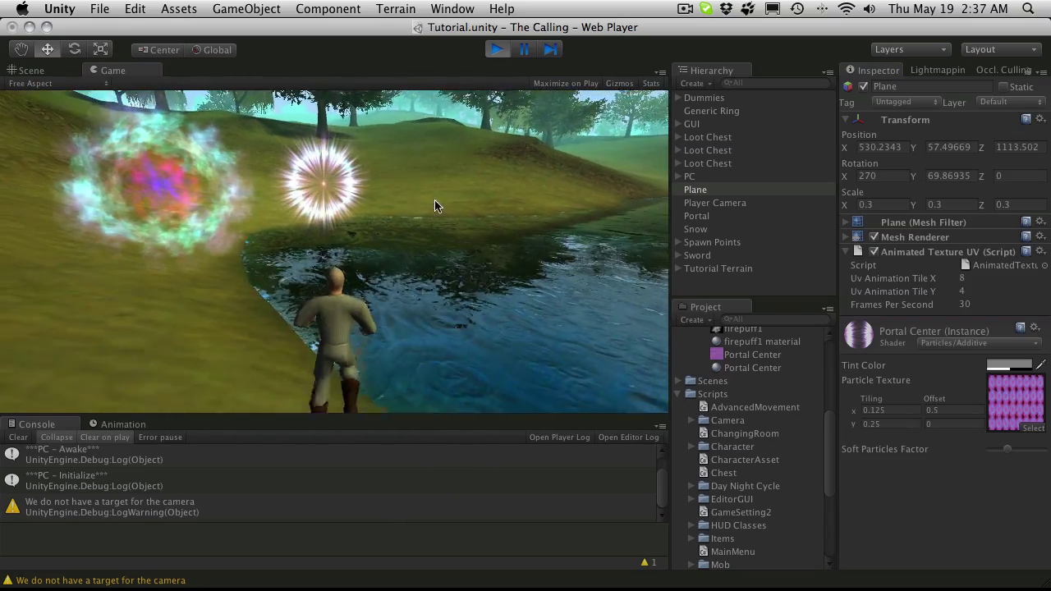
click(897, 334)
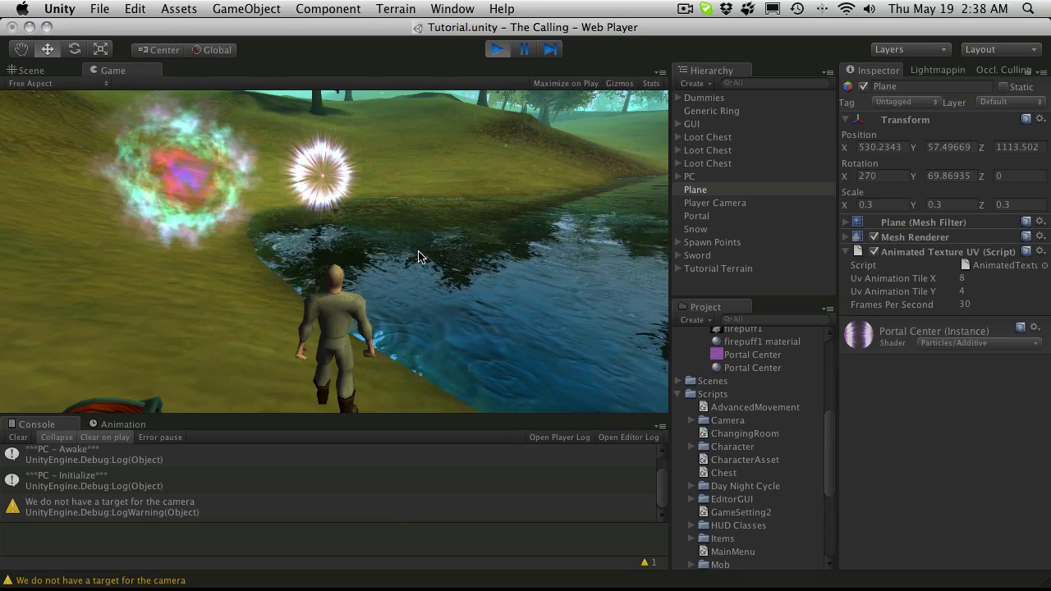
key(w)
key(a)
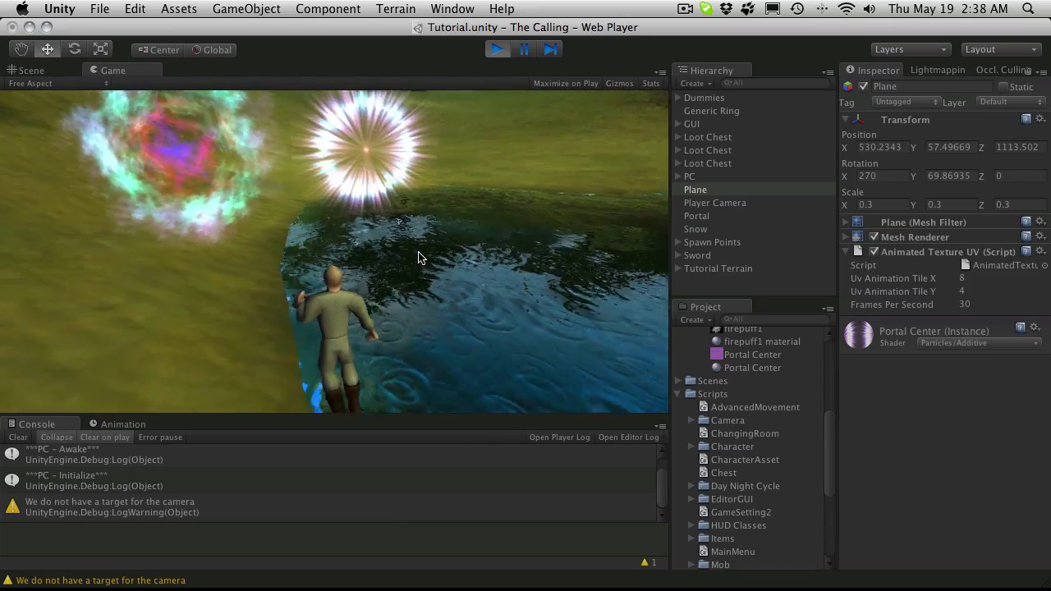
click(497, 49)
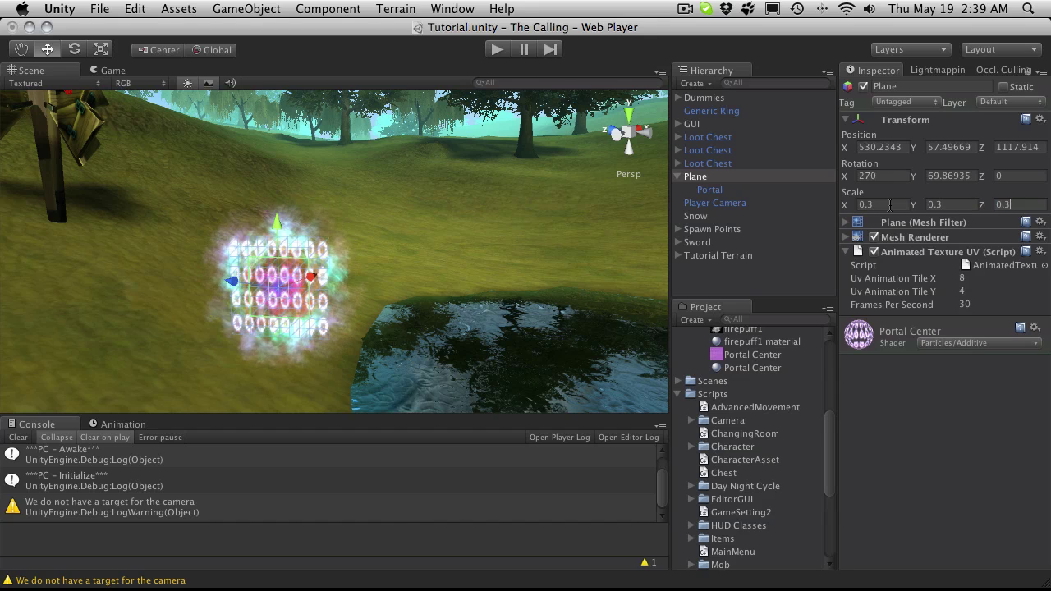
- Remove the Box Collider from the plane's Portal child object, accepting the loss of its prefab connection, and rename the child Particle Ring
click(711, 190)
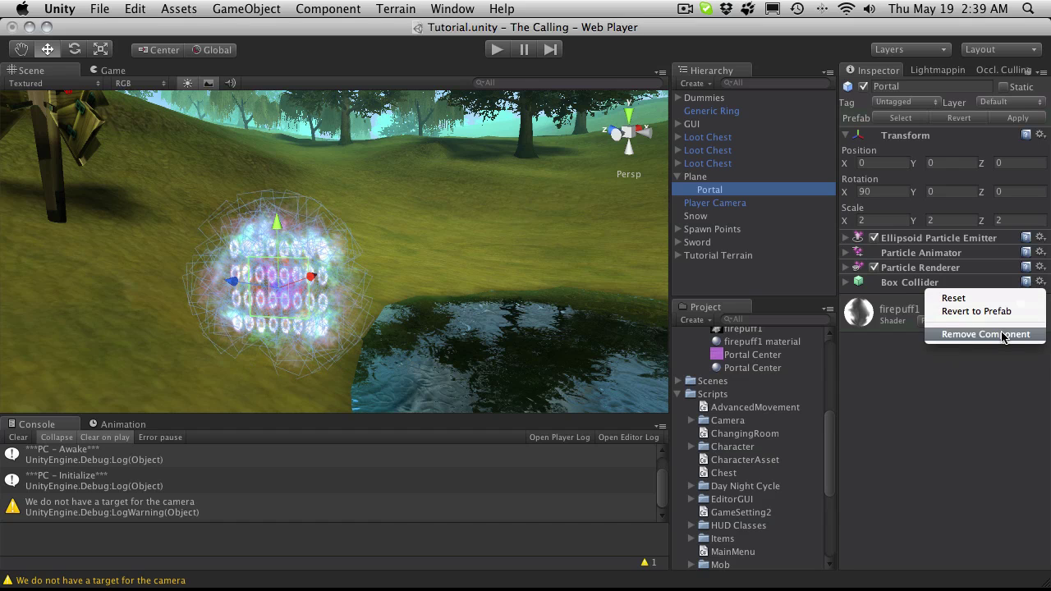
click(985, 334)
click(642, 232)
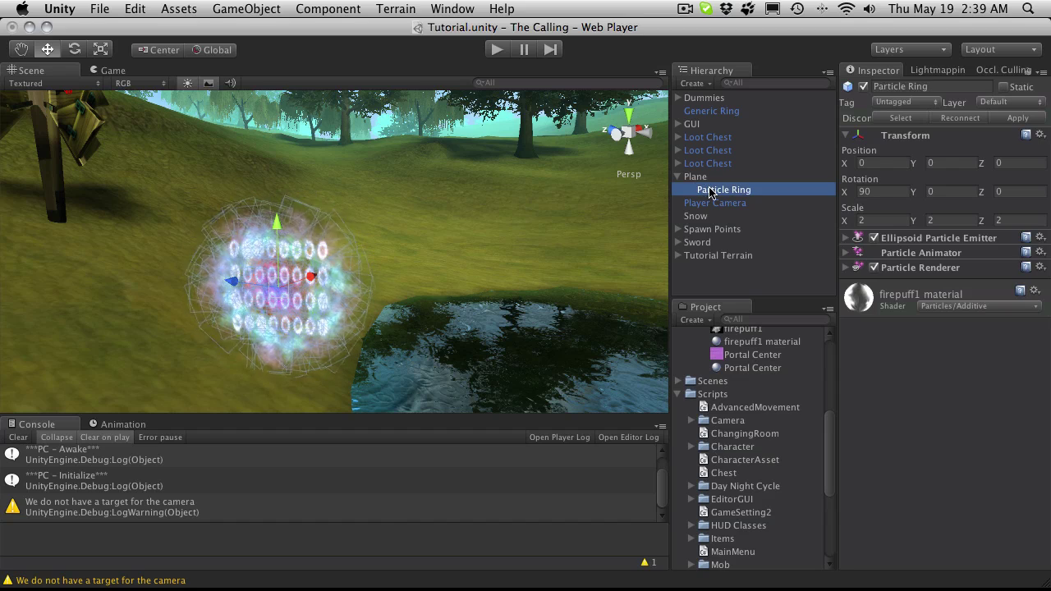
- Rename the parent Plane object as Portal
click(711, 177)
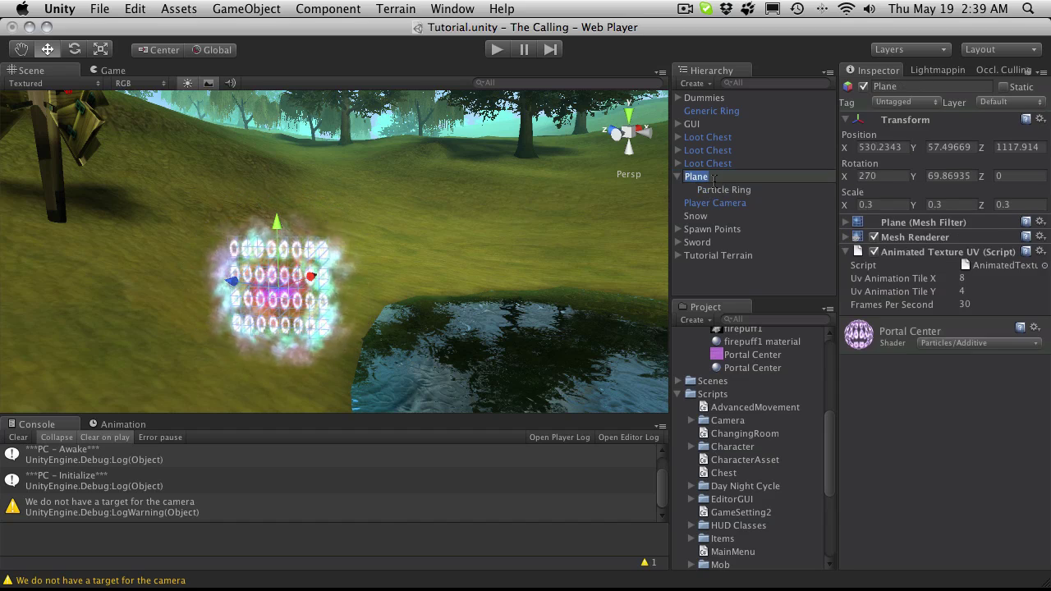
text(Portal)
key(Return)
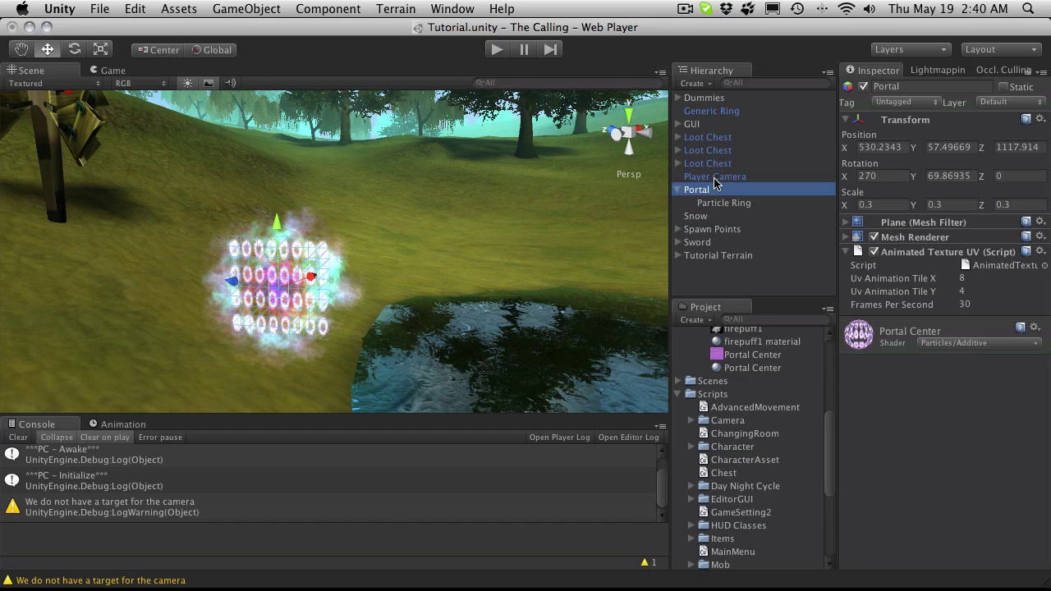
- Add a Box Collider to the parent Portal object and enable its Is Trigger option
click(187, 9)
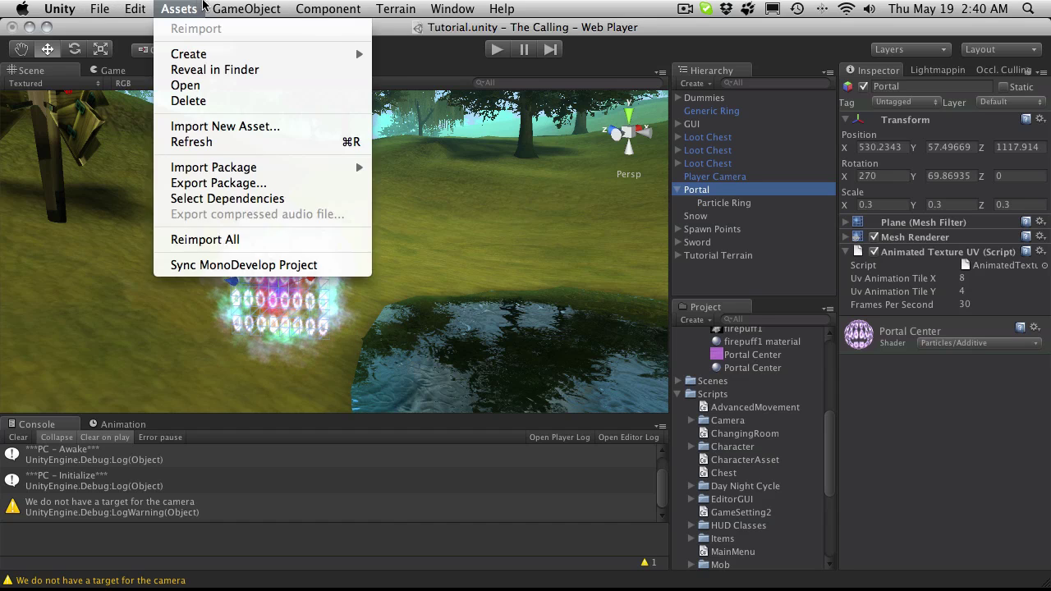
mouse_move(356, 49)
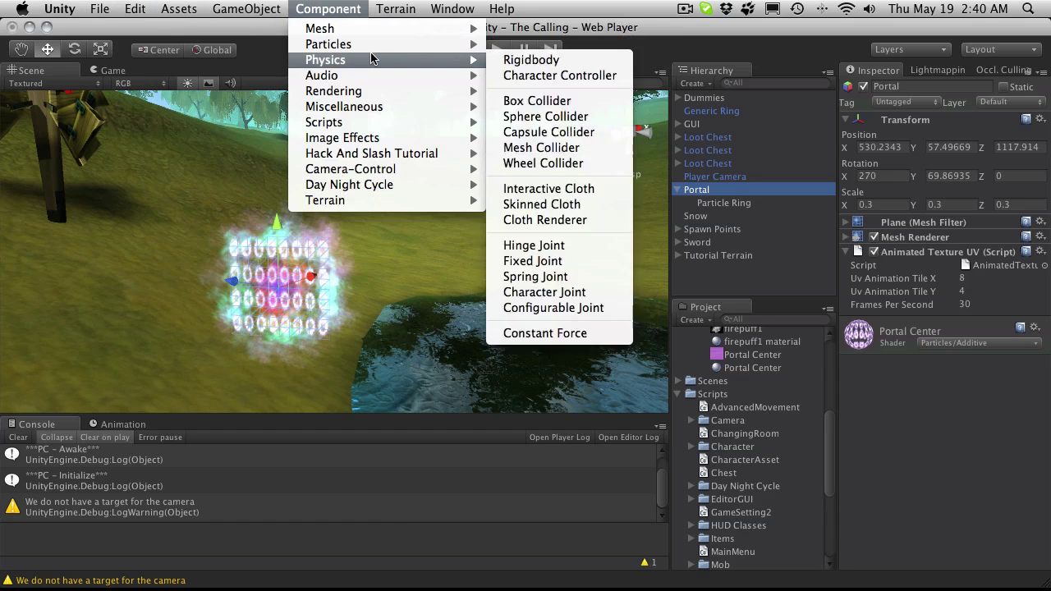
click(562, 100)
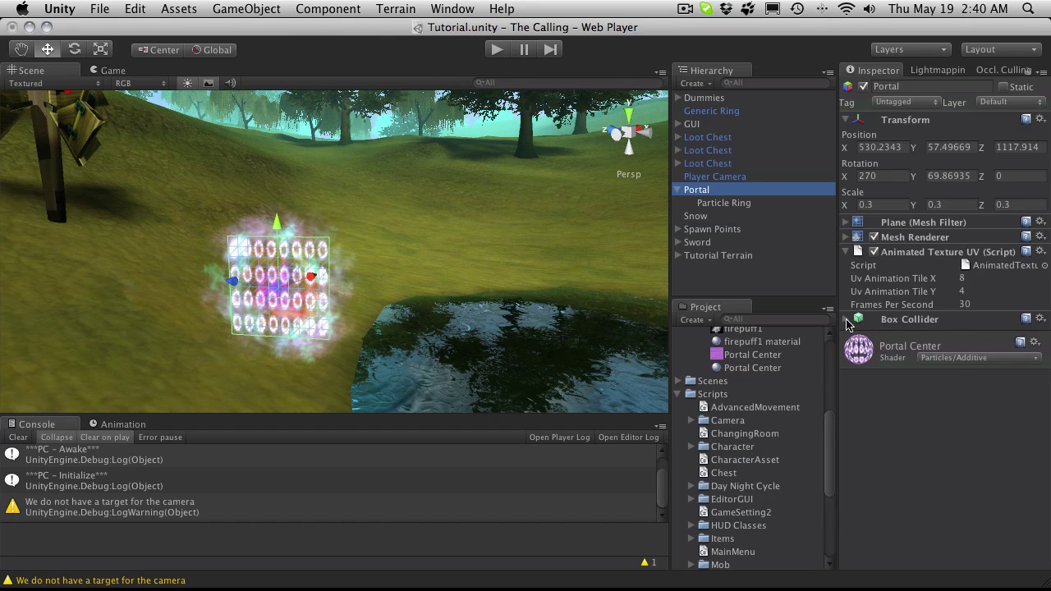
click(846, 320)
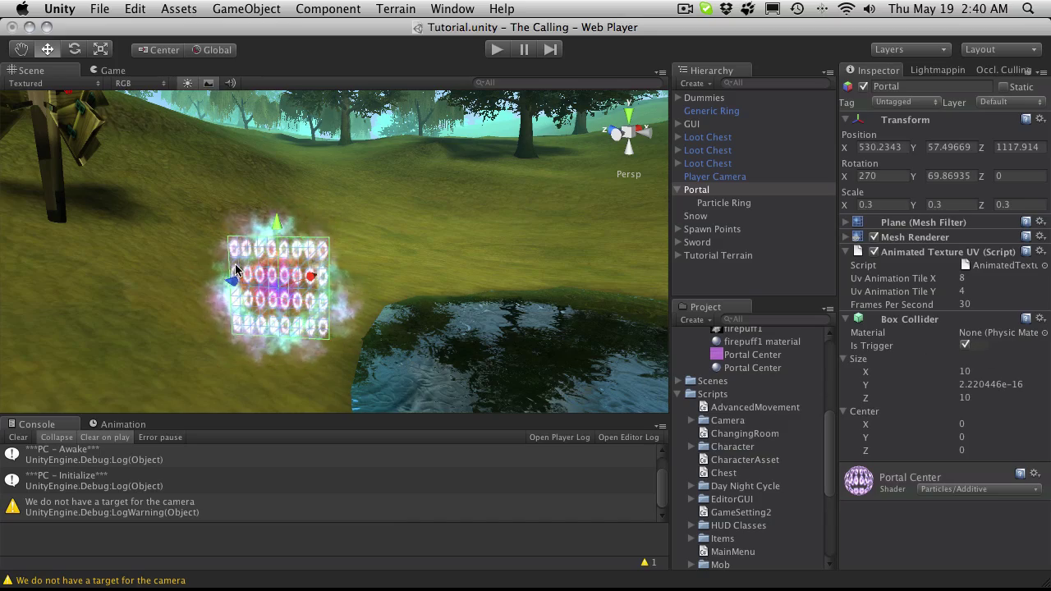
alt+drag(236, 269, 209, 273)
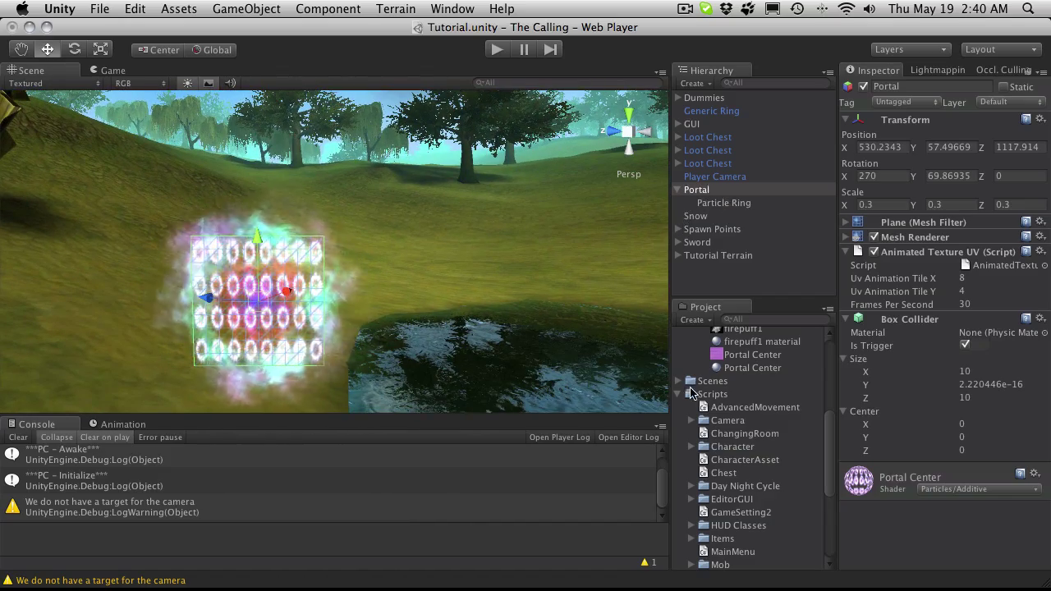
- Replace the Portal prefab in Resources/Prefab/Particle with the scene's new Portal object, accepting the replacement
scroll(690, 392, up, 5)
click(691, 404)
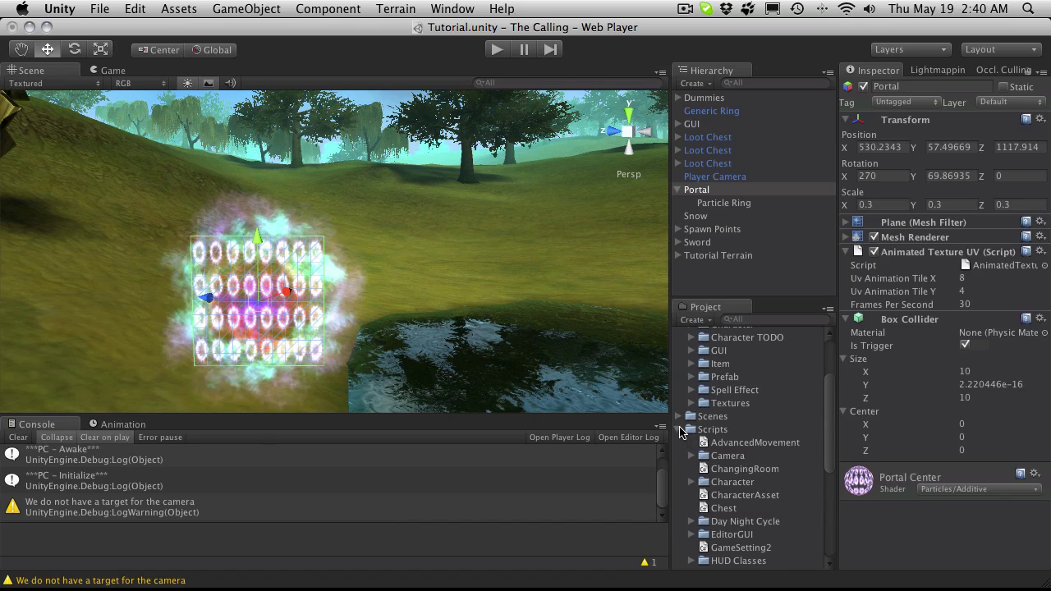
click(680, 431)
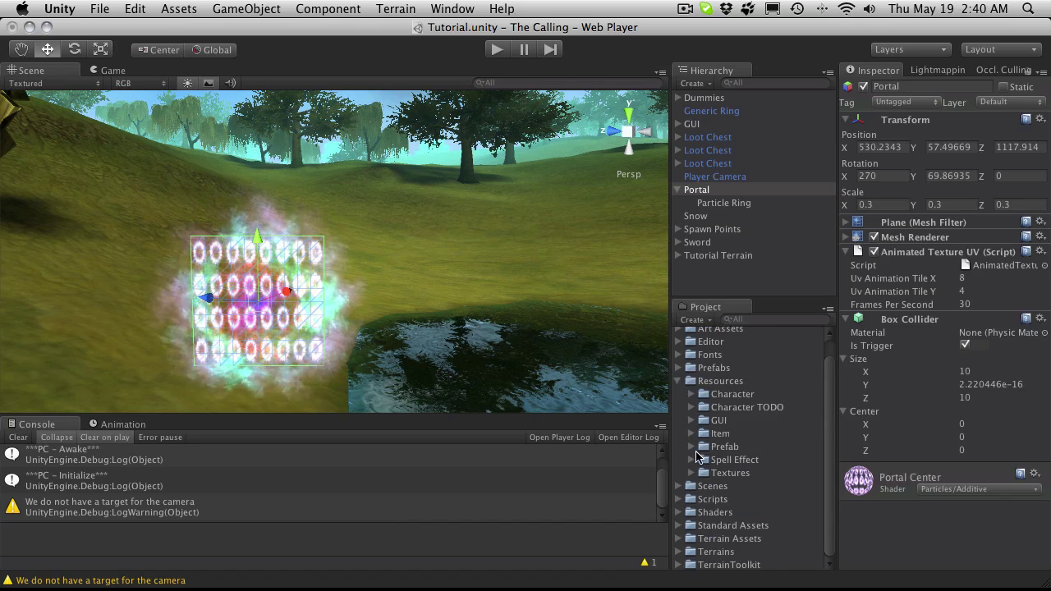
click(692, 447)
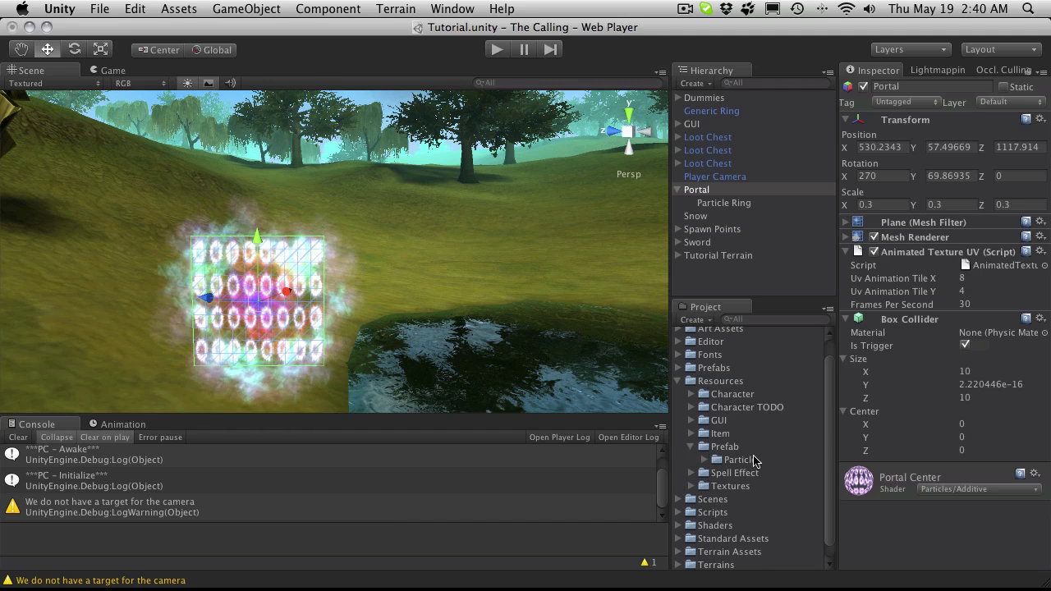
click(691, 448)
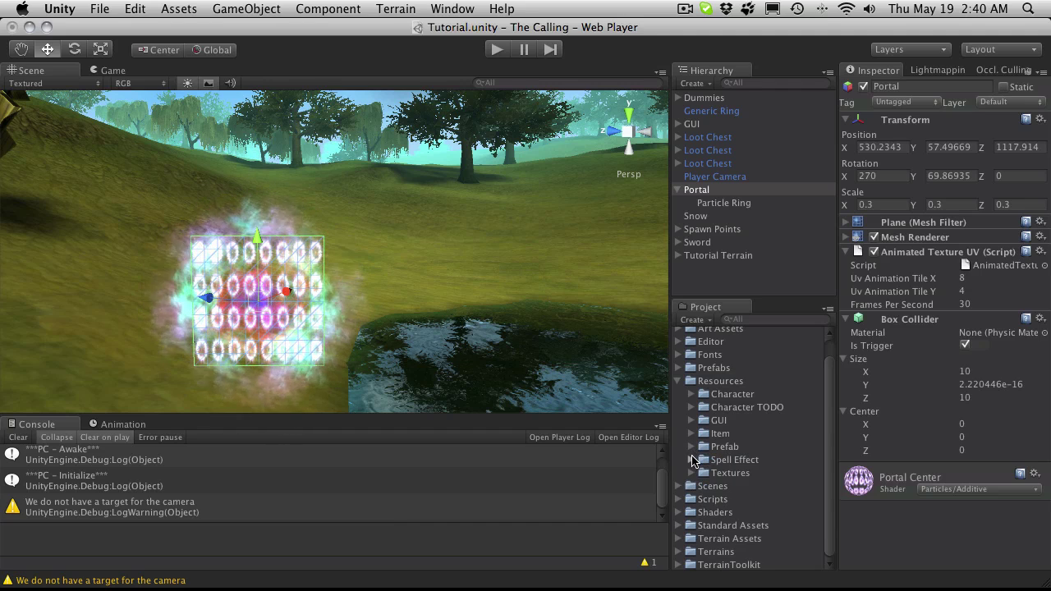
click(692, 460)
click(692, 459)
click(692, 446)
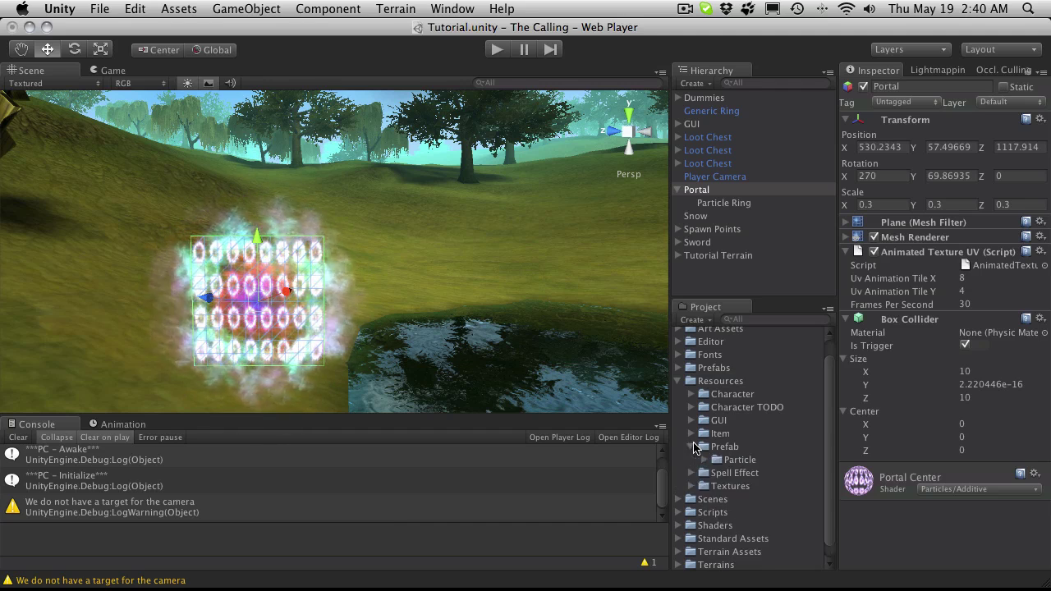
click(703, 461)
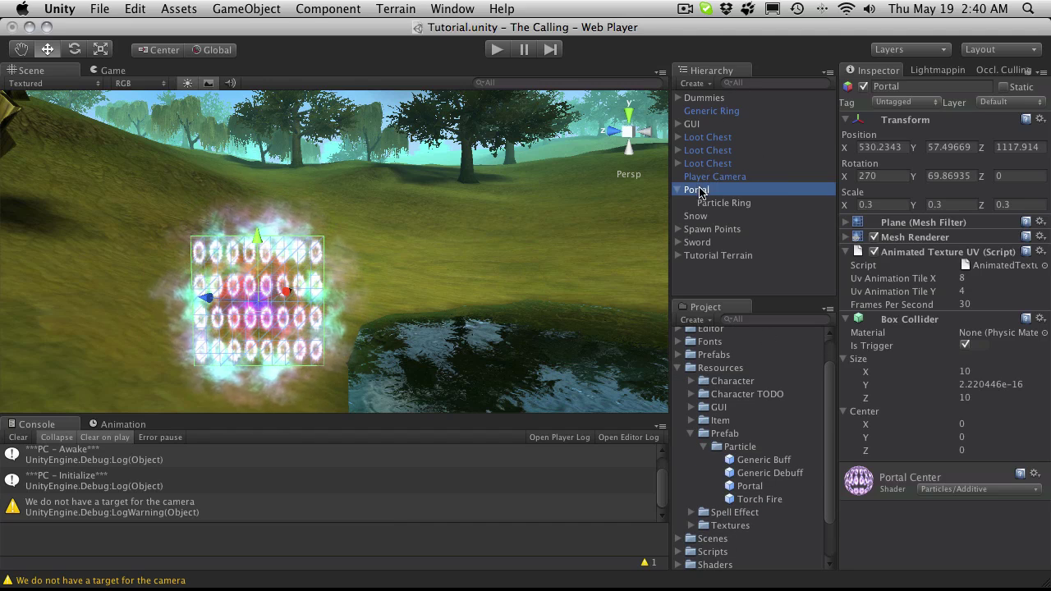
drag(748, 489, 753, 489)
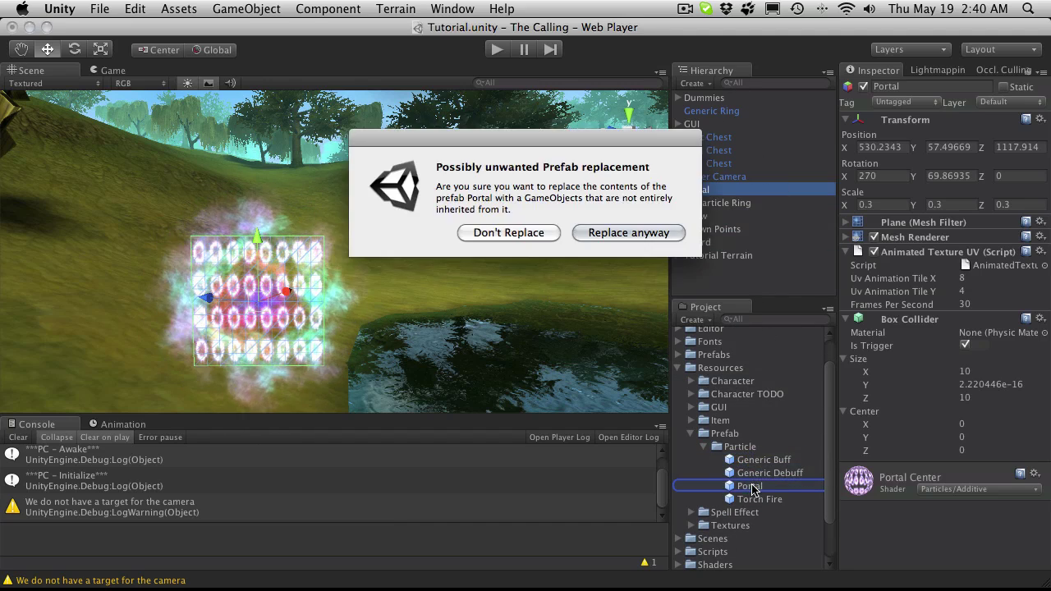
click(661, 234)
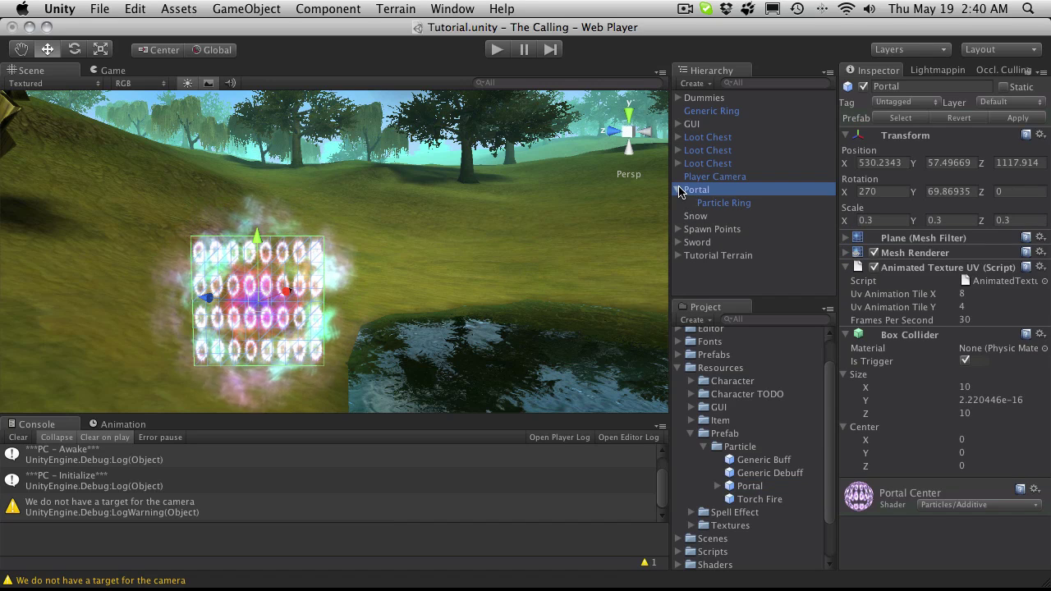
- Run the game, walk the character up to the combined portal and back to check it, and leave play mode
click(498, 49)
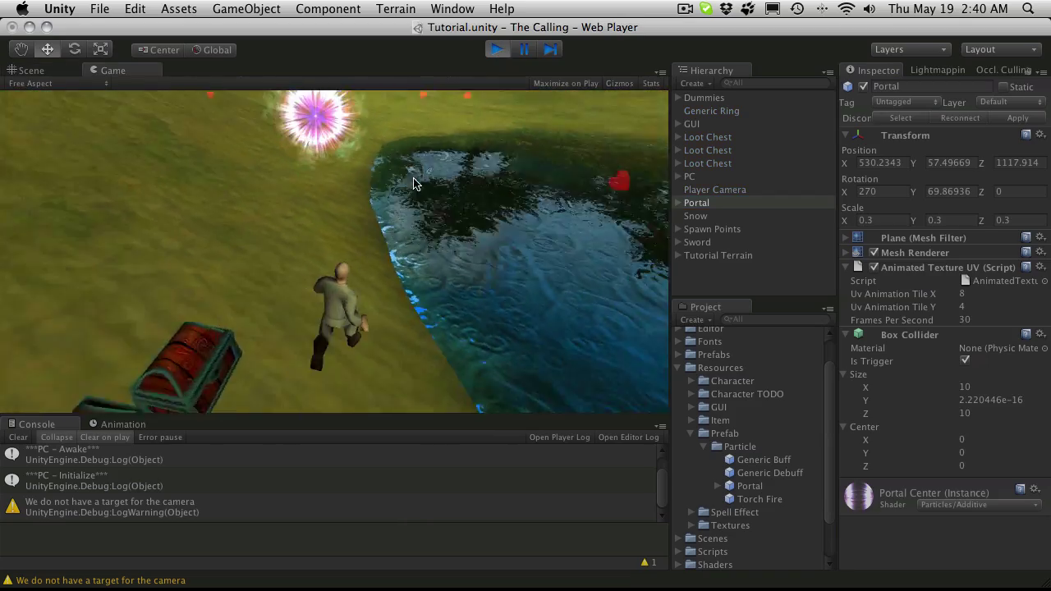
key(w)
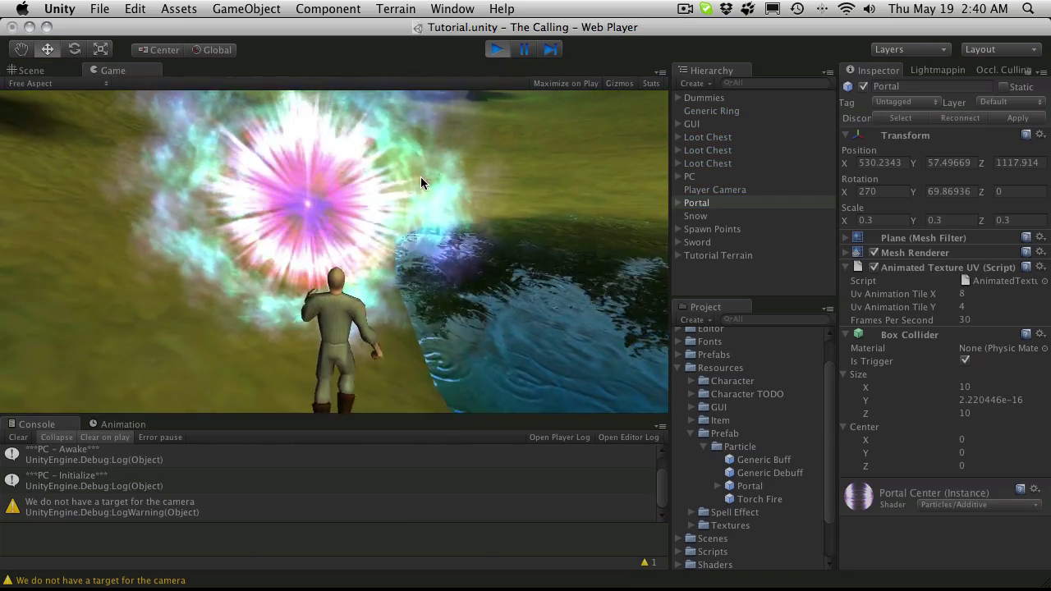
key(s)
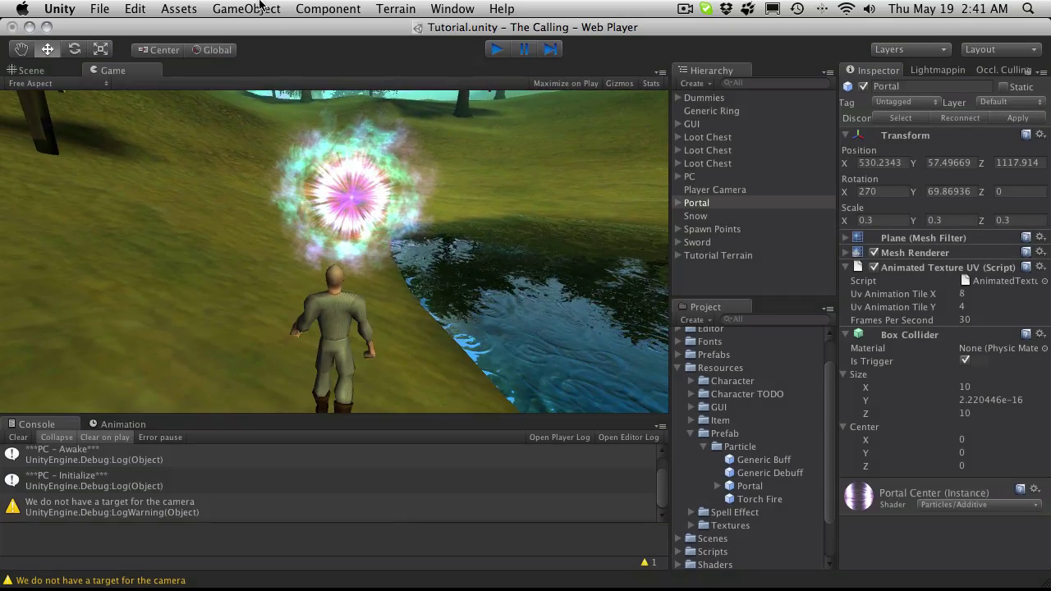
key(super+p)
- Create a Sphere game object beside the portal in the scene
click(246, 8)
mouse_move(338, 53)
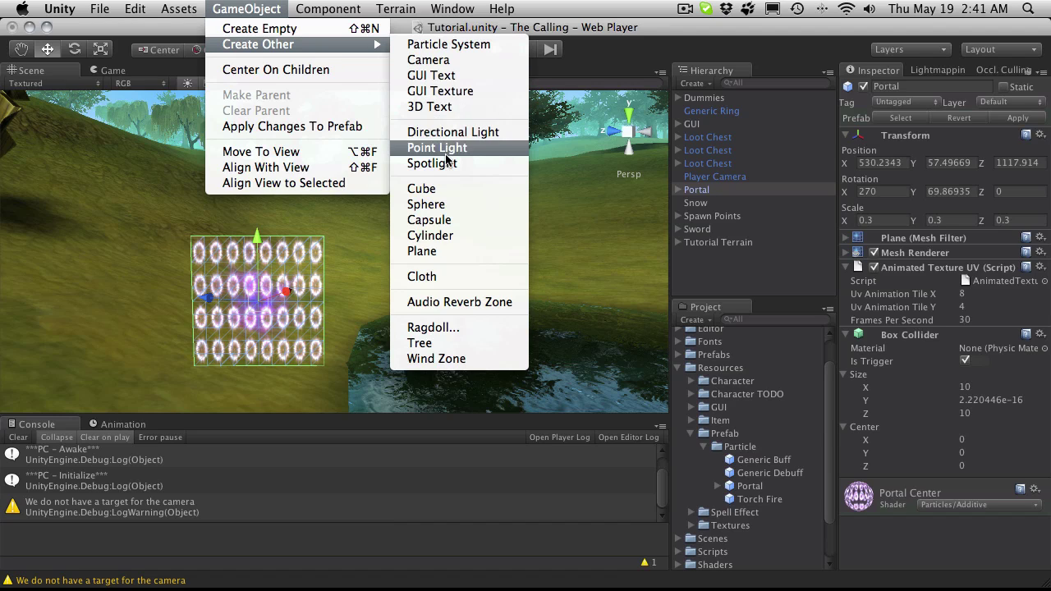
click(441, 206)
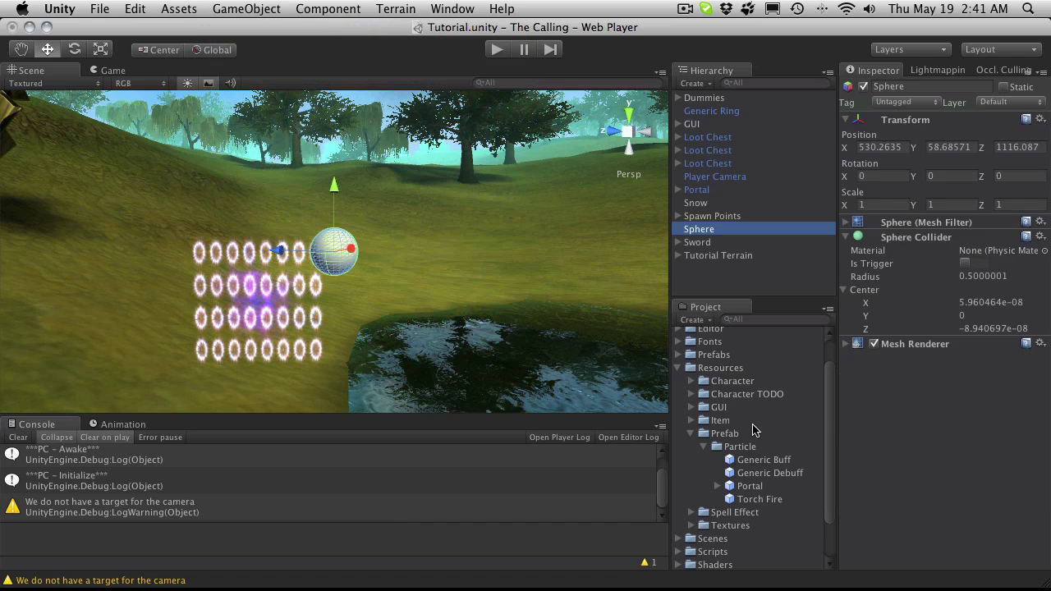
- Locate the Portal Center material used by the Portal object and assign it to the sphere's Mesh Renderer as material Element 0
click(678, 369)
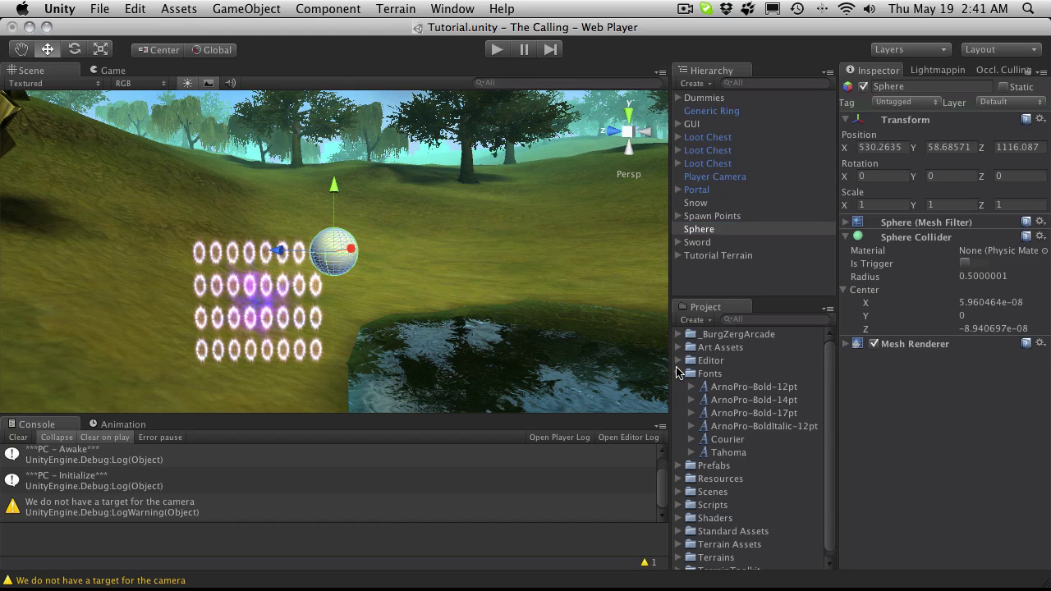
click(698, 190)
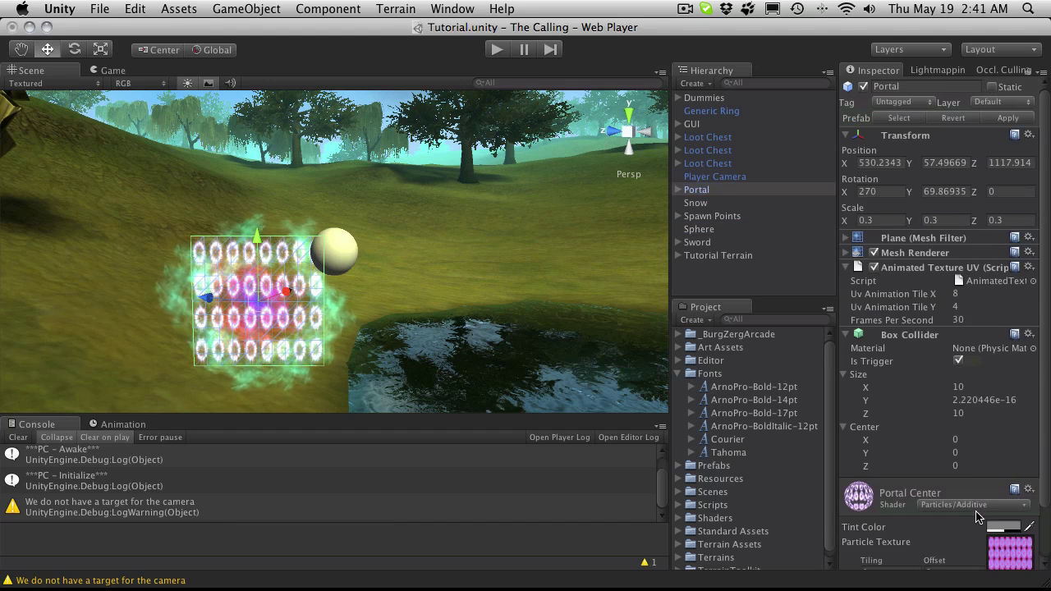
click(982, 505)
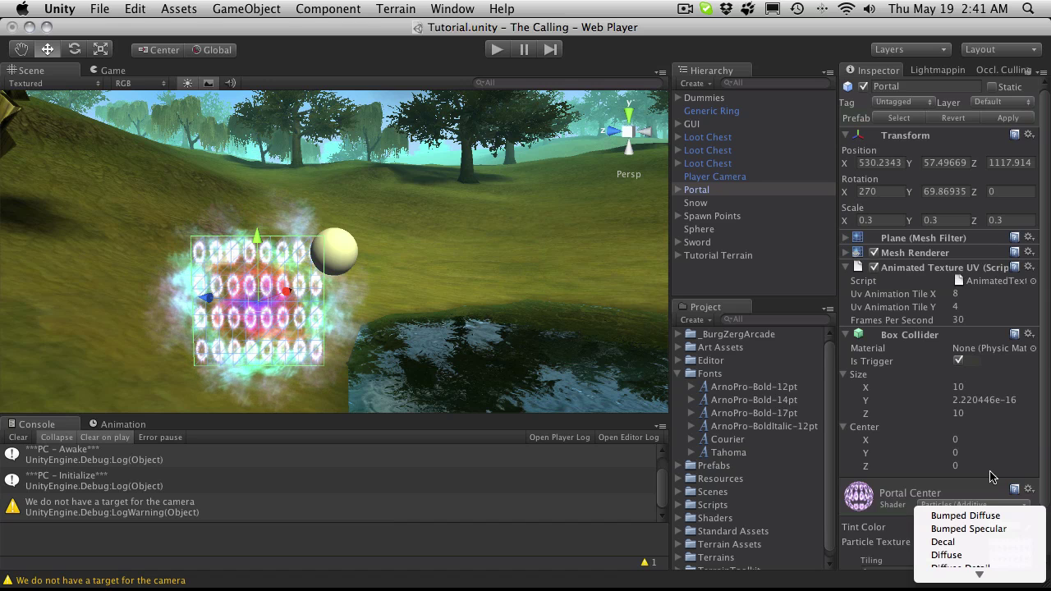
click(985, 361)
click(845, 334)
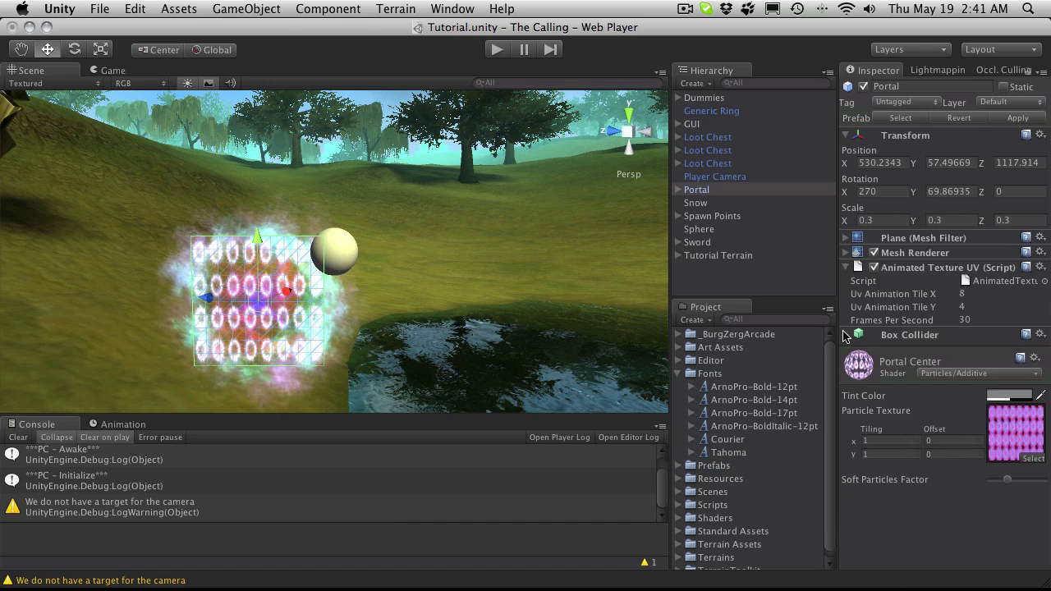
click(890, 361)
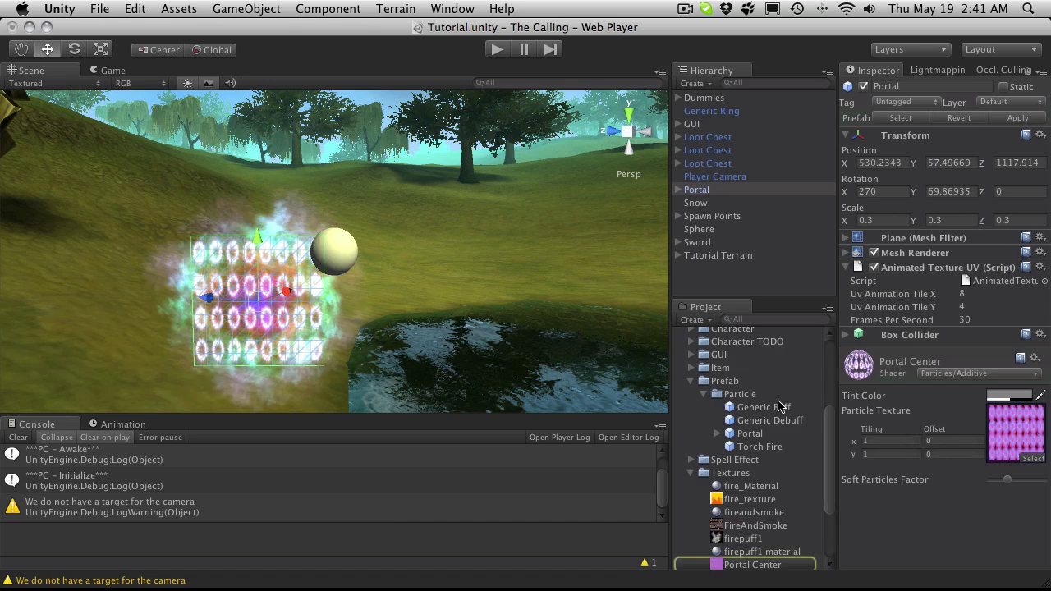
scroll(780, 382, down, 1)
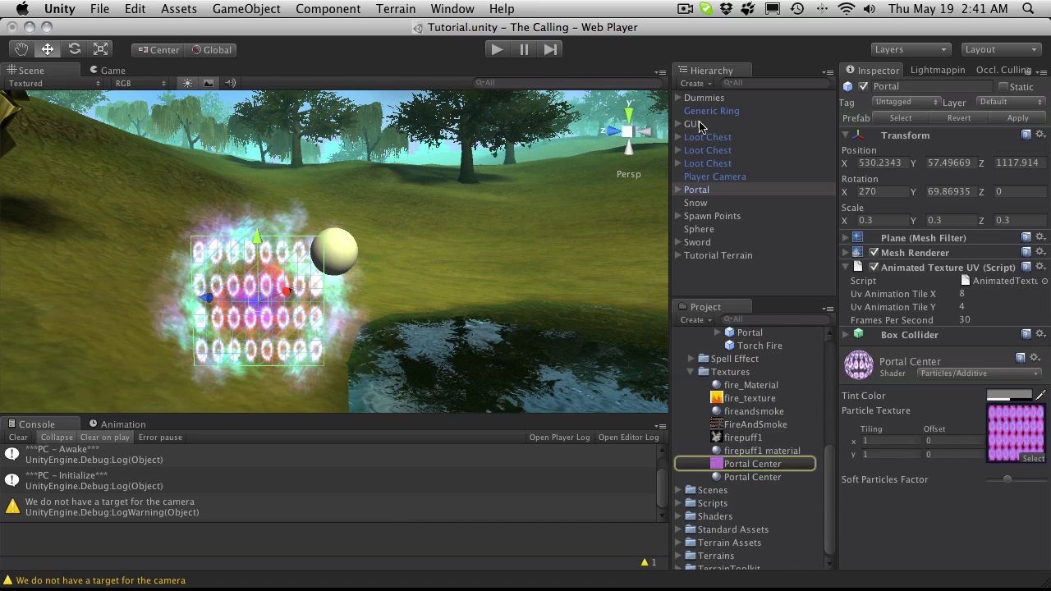
click(712, 230)
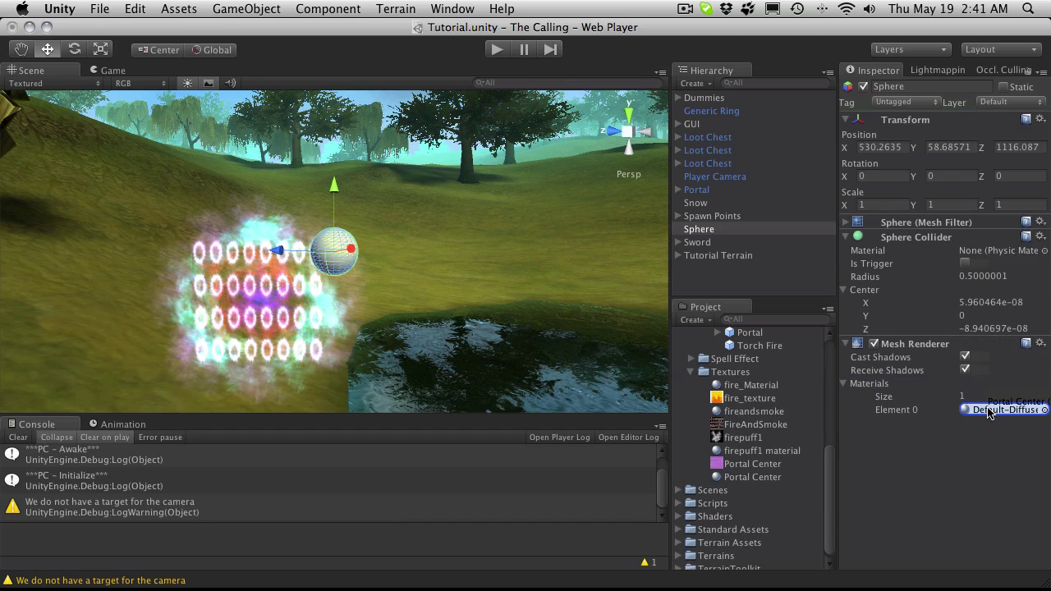
drag(989, 413, 985, 413)
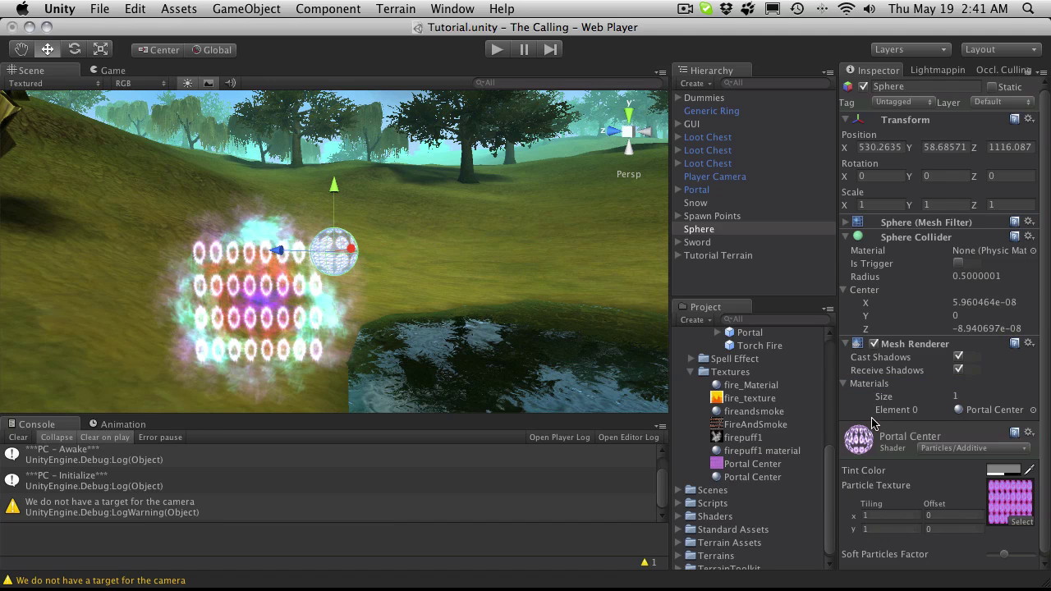
- Remove the Sphere Collider component from the sphere
click(928, 435)
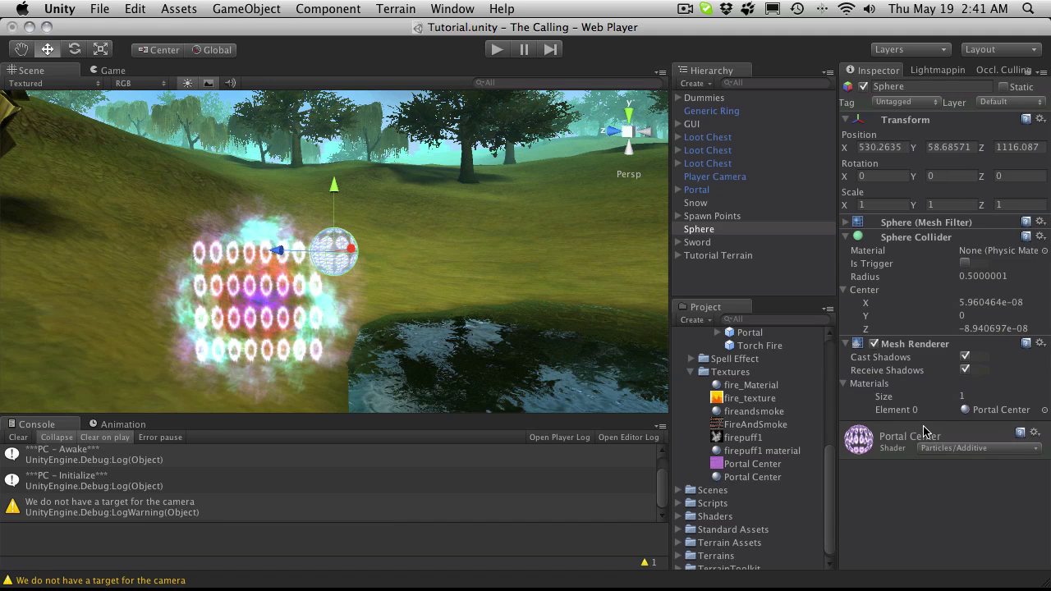
click(926, 346)
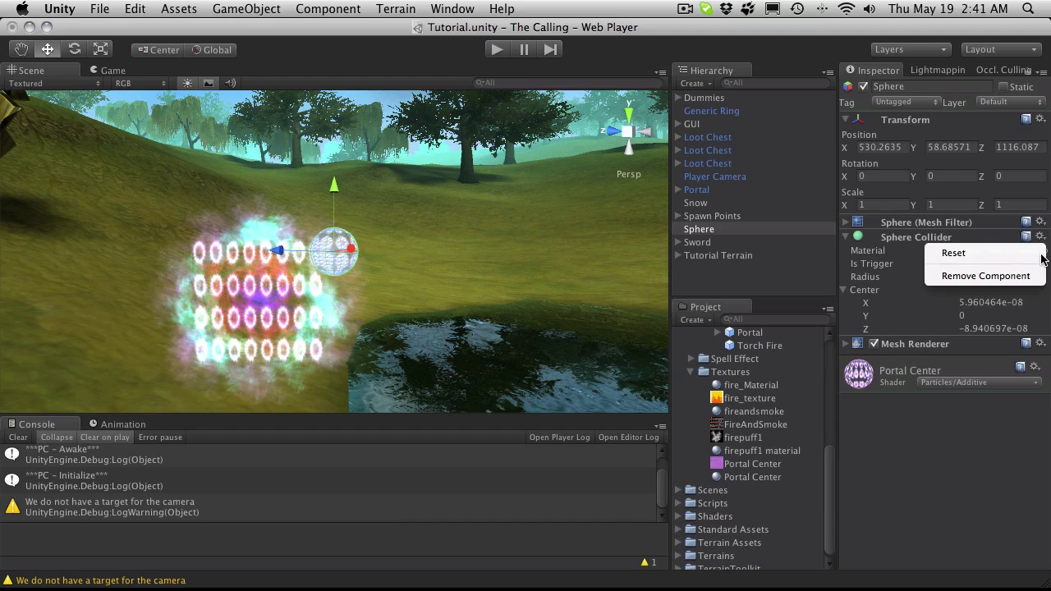
click(985, 276)
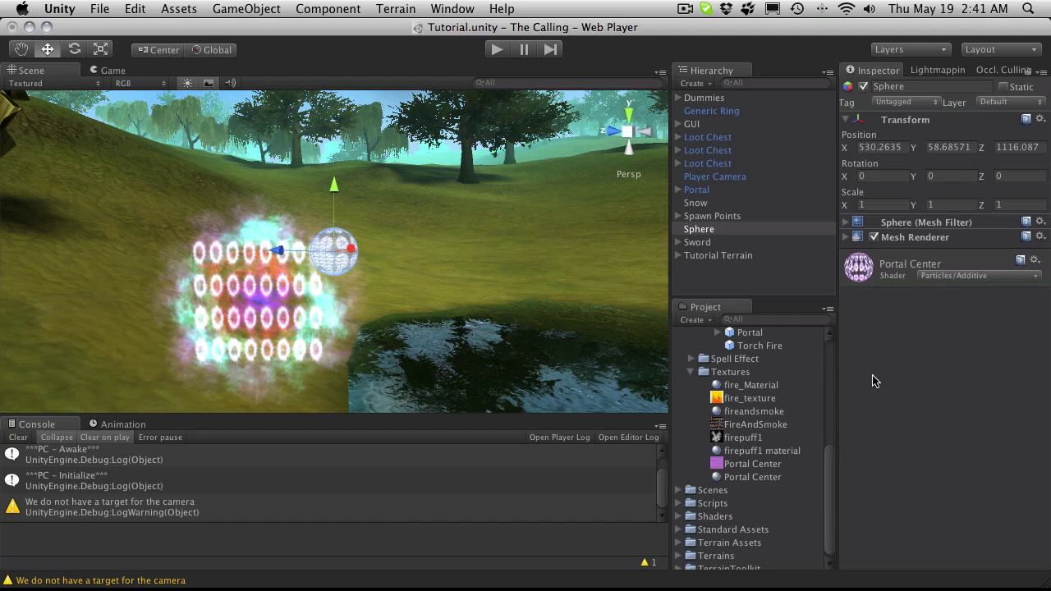
- Add the AnimatedTextureUV script from Scripts/Utility to the sphere, with Uv Animation Tile X 8, Tile Y 4 and Frames Per Second 30
scroll(738, 453, up, 5)
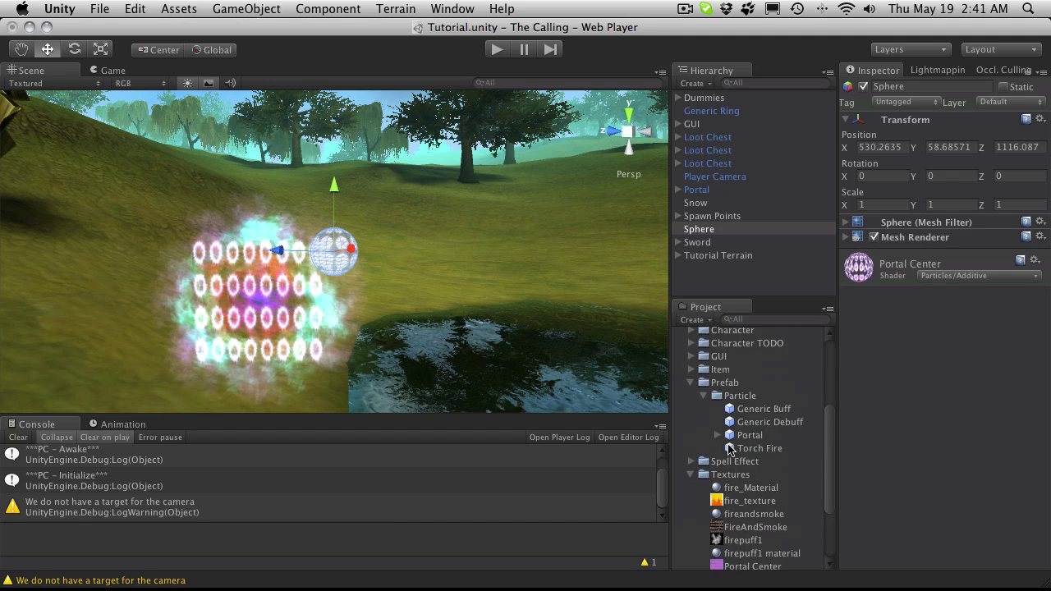
scroll(713, 408, up, 8)
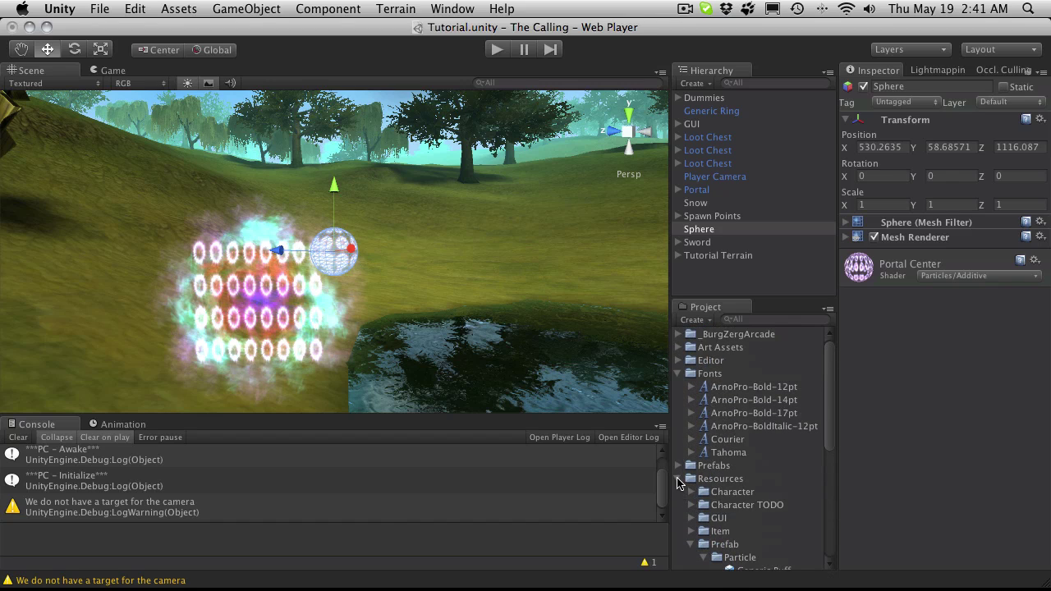
click(678, 373)
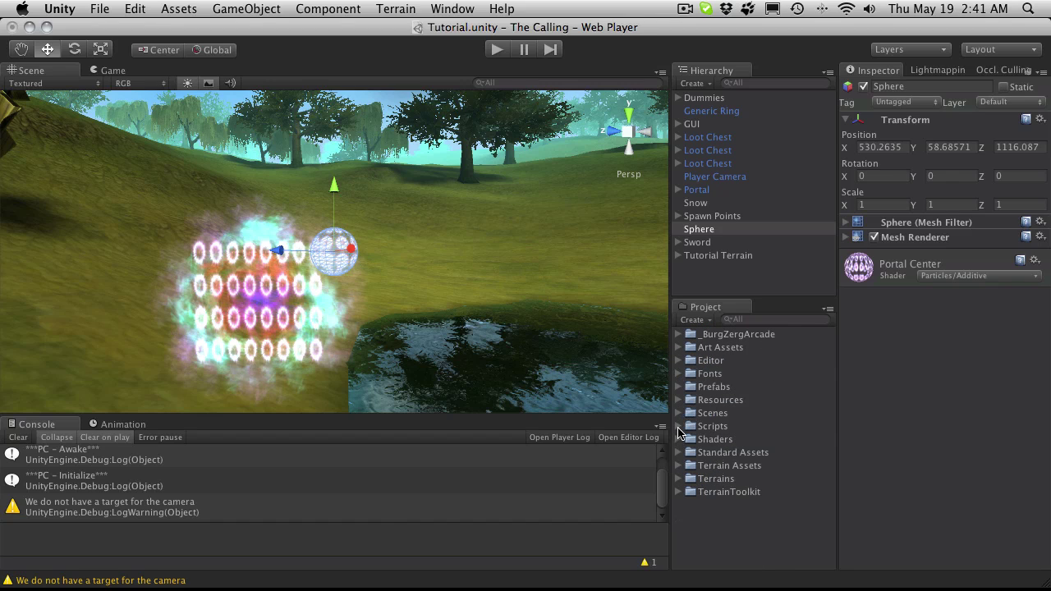
scroll(706, 436, down, 11)
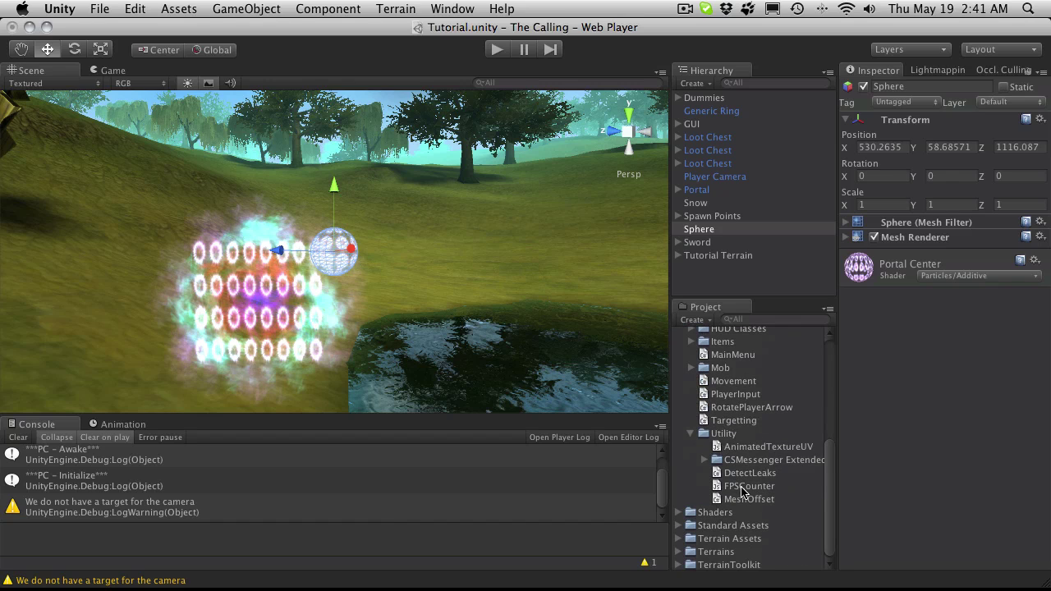
drag(767, 450, 934, 420)
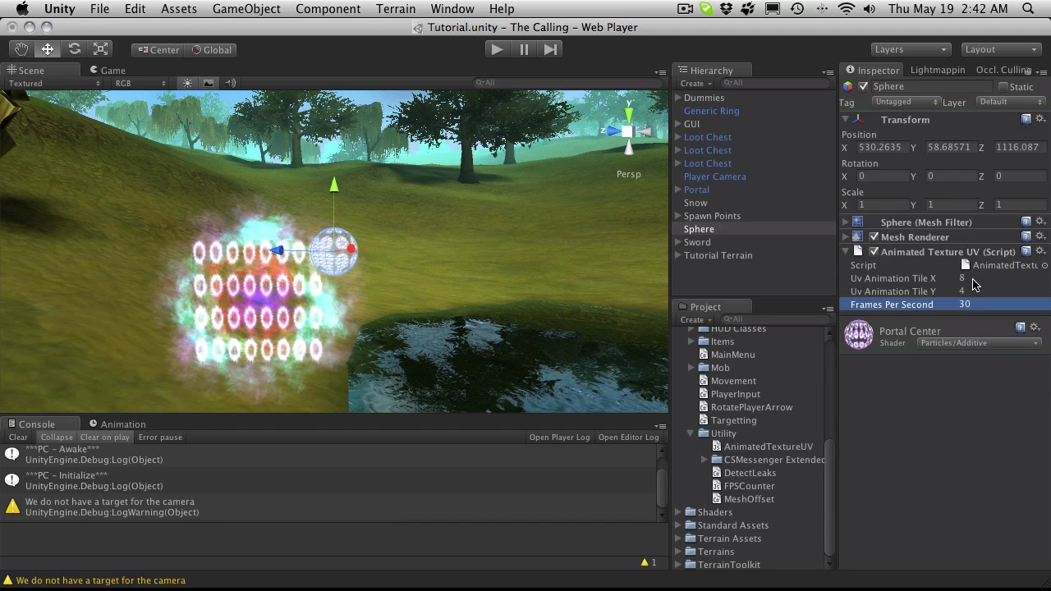
- Run the game, walk the character up to the portal to check the animated sphere, and leave play mode
click(496, 47)
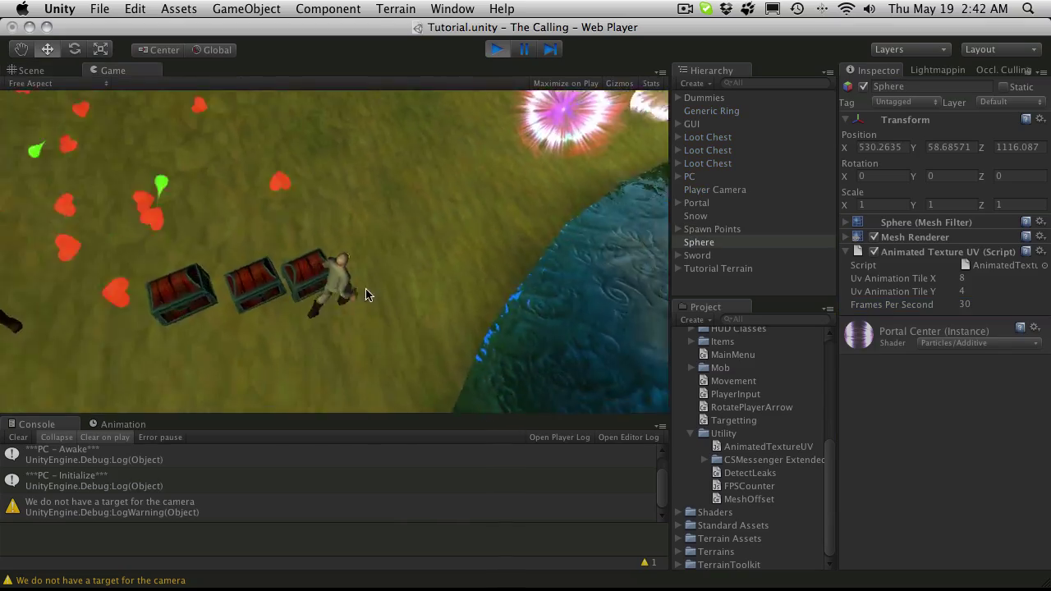
key(a)
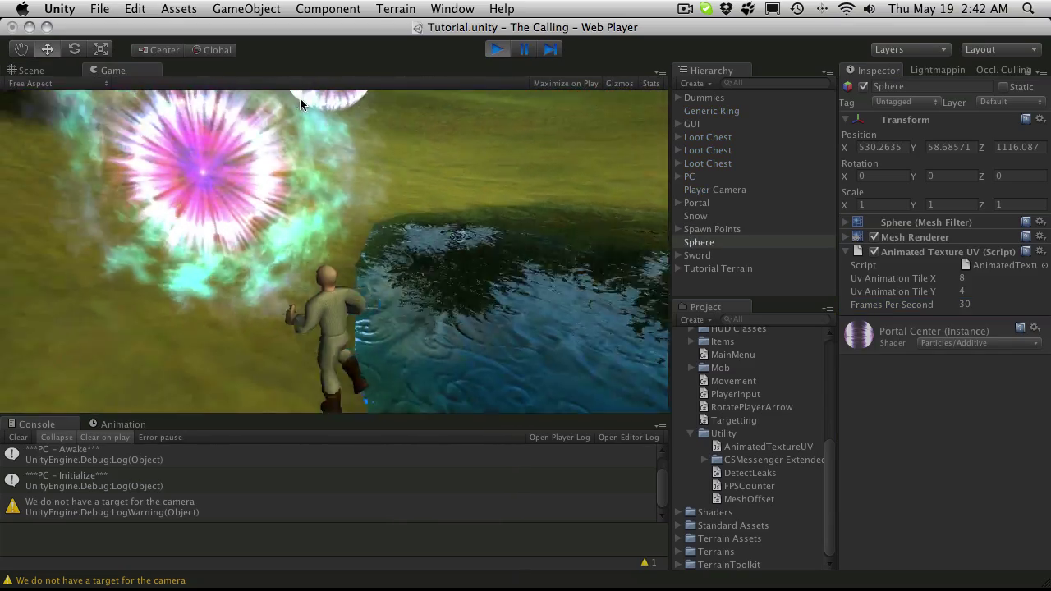
key(d)
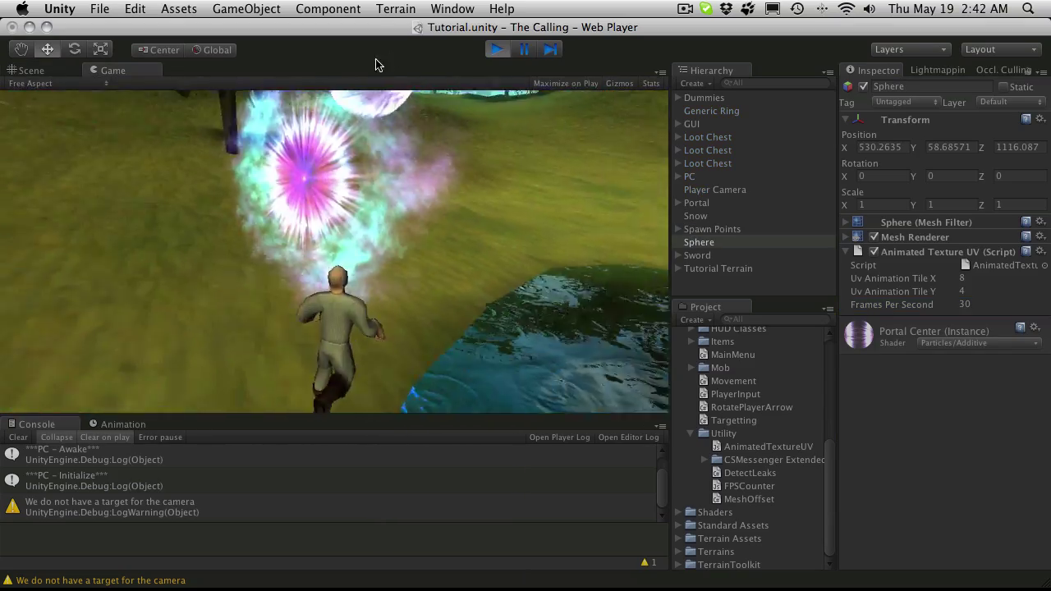
right_drag(380, 248, 422, 231)
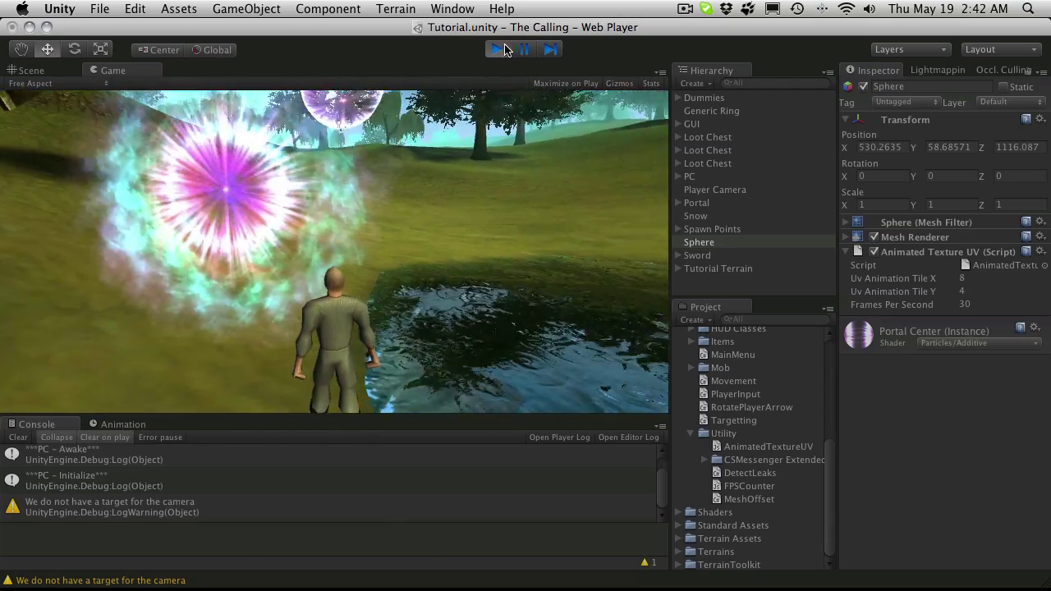
click(504, 46)
key(super+p)
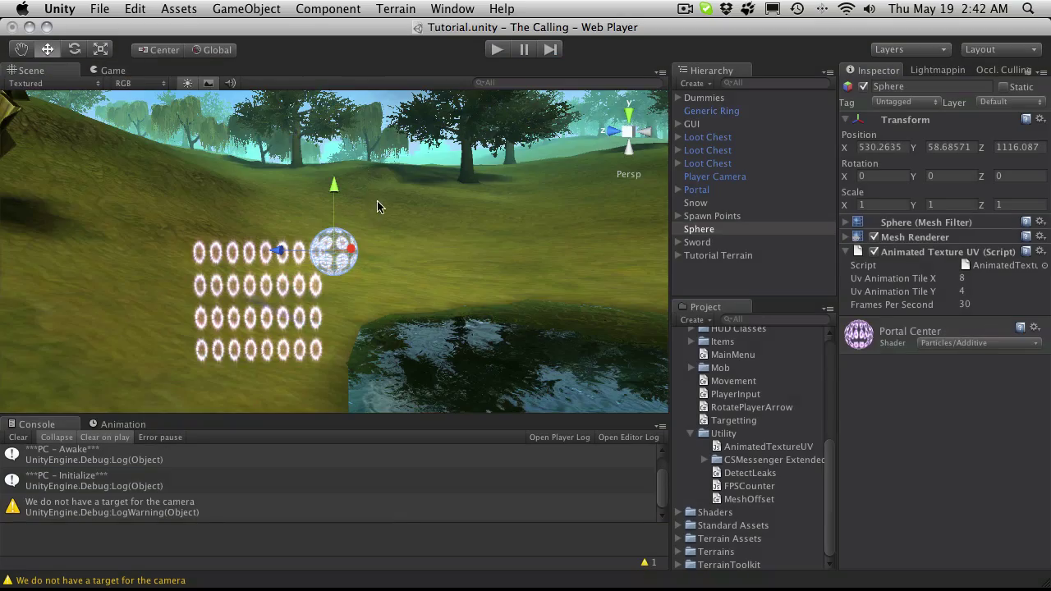
- Make the sphere a child of the Fat dummy inside the Dummies group
drag(383, 193, 350, 227)
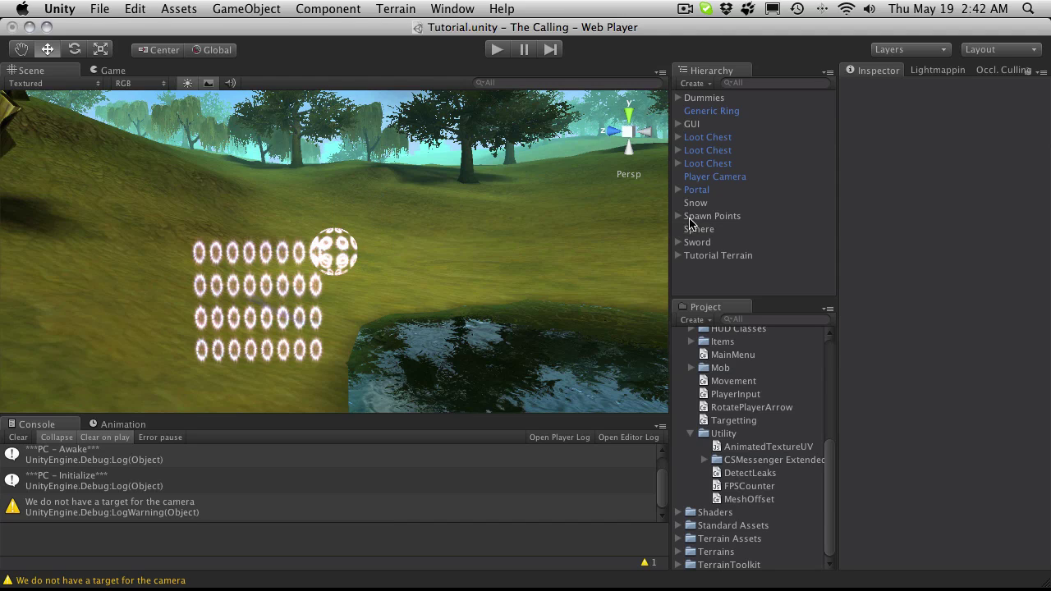
click(711, 231)
drag(711, 230, 690, 98)
click(678, 97)
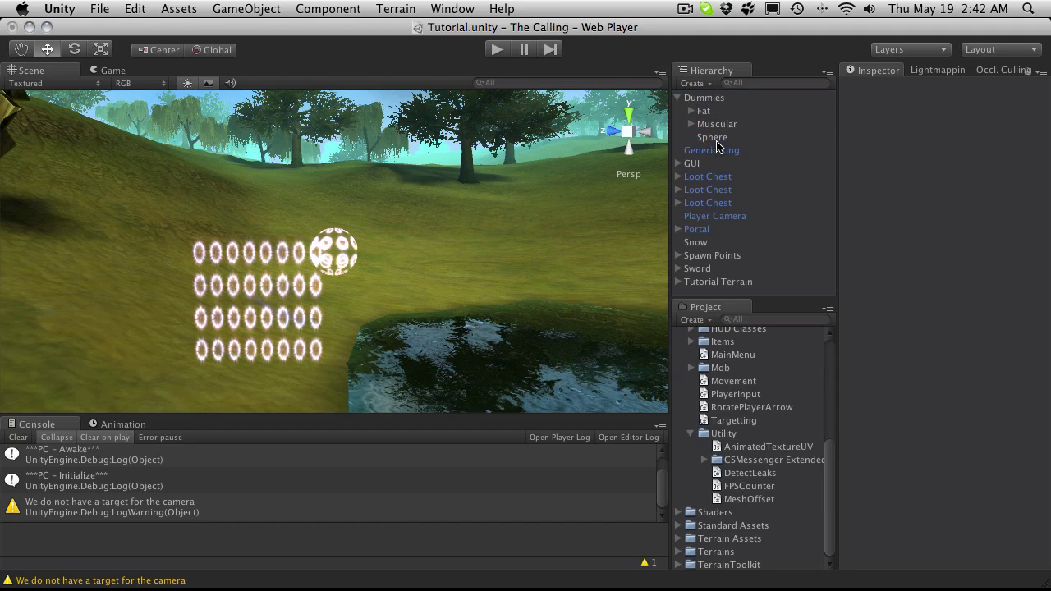
drag(720, 137, 716, 111)
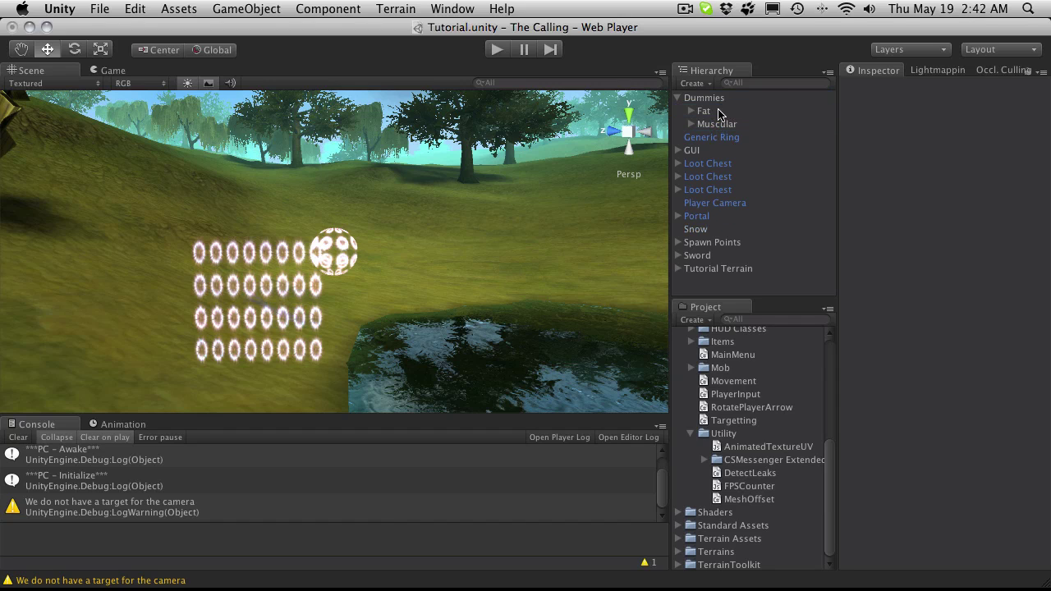
click(690, 111)
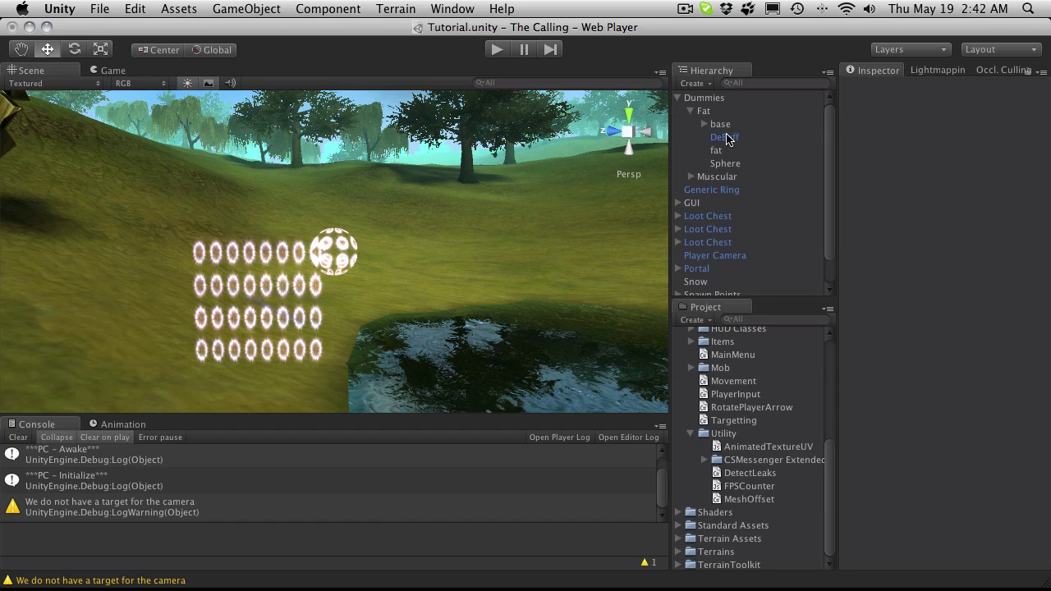
click(690, 111)
click(690, 110)
- Reset the sphere's position to 0, 0, 0 relative to its parent Fat dummy
click(715, 191)
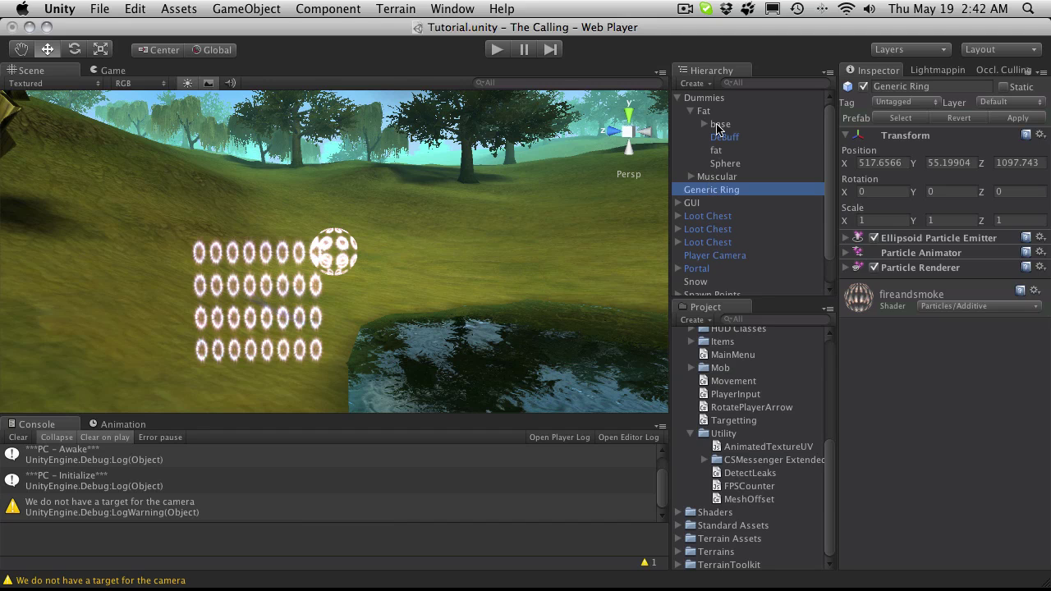
click(719, 163)
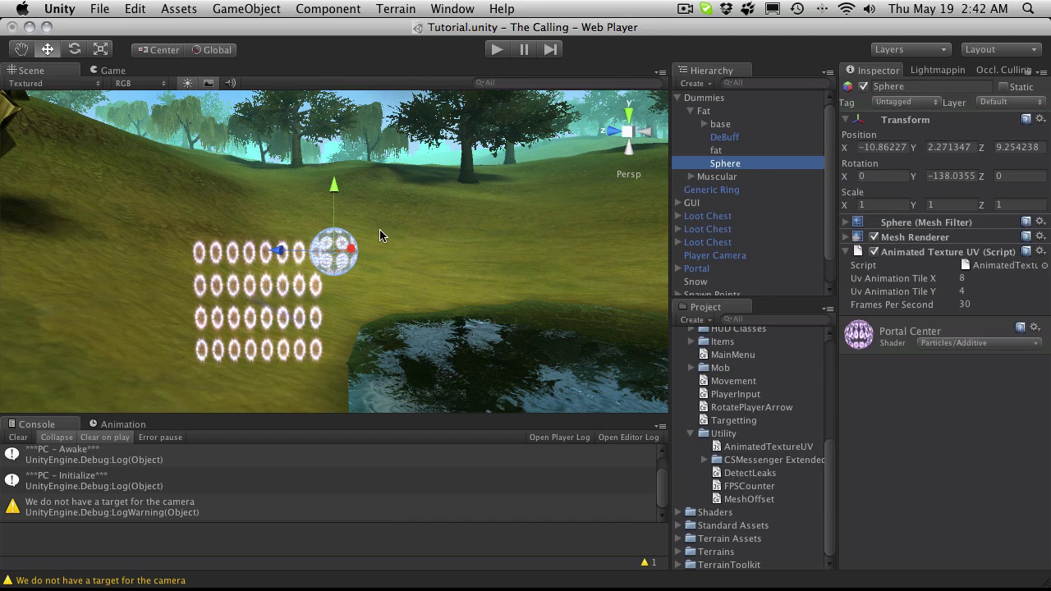
key(f)
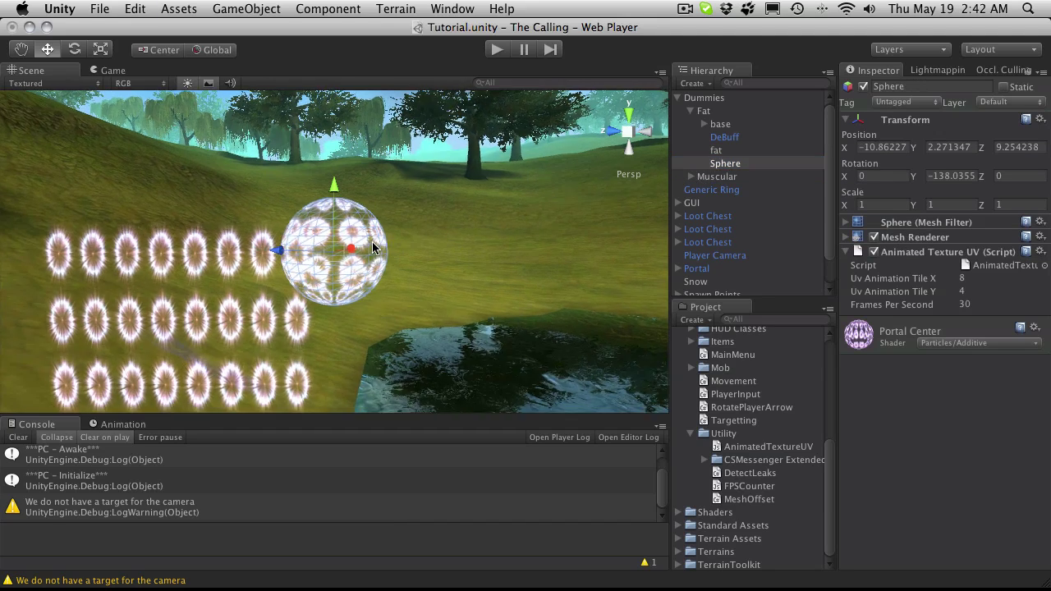
click(707, 190)
key(f)
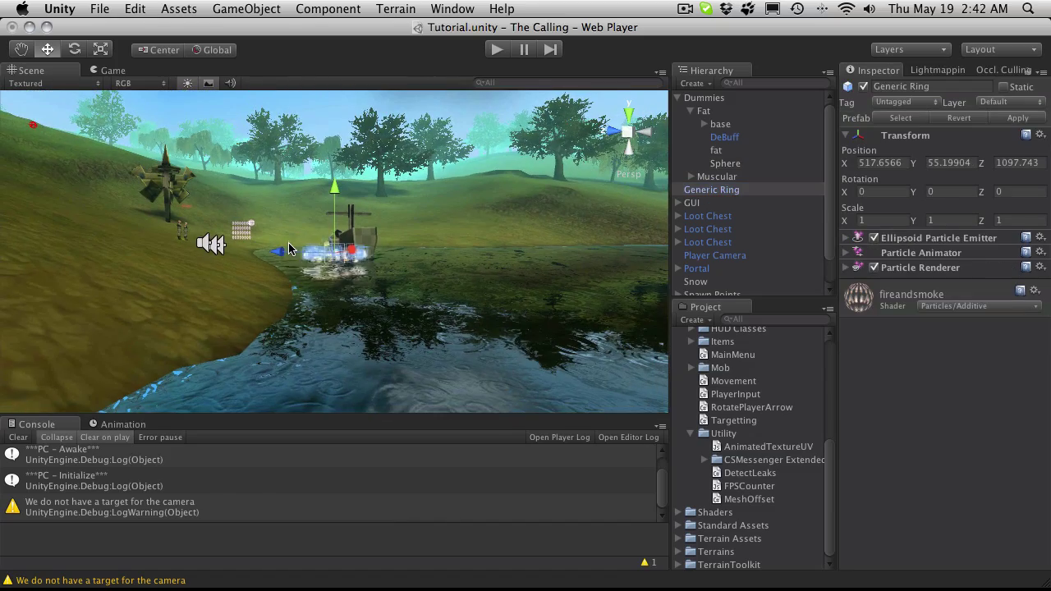
click(725, 163)
key(f)
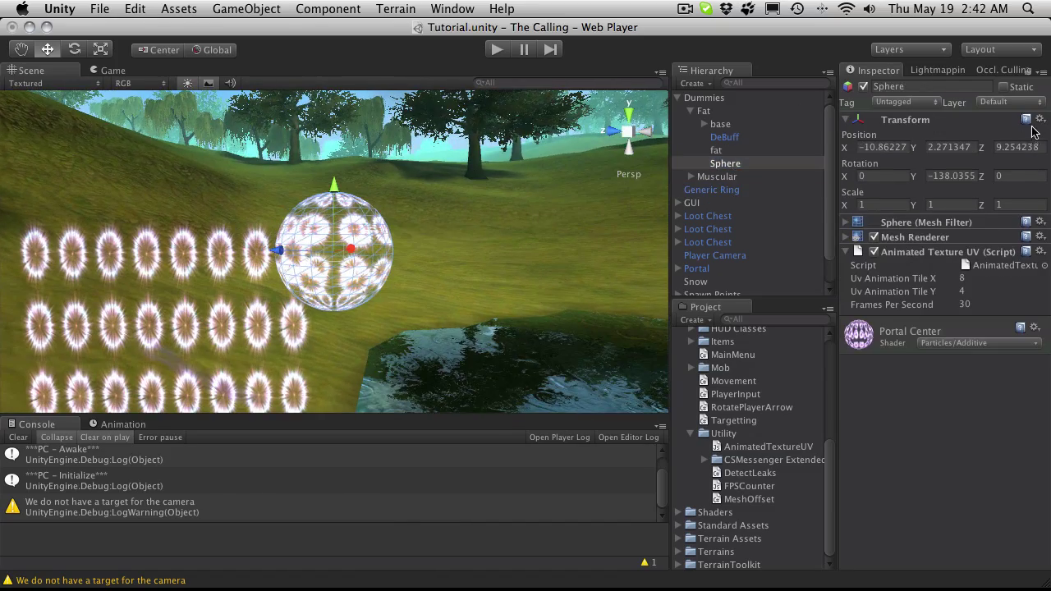
click(1040, 119)
click(997, 173)
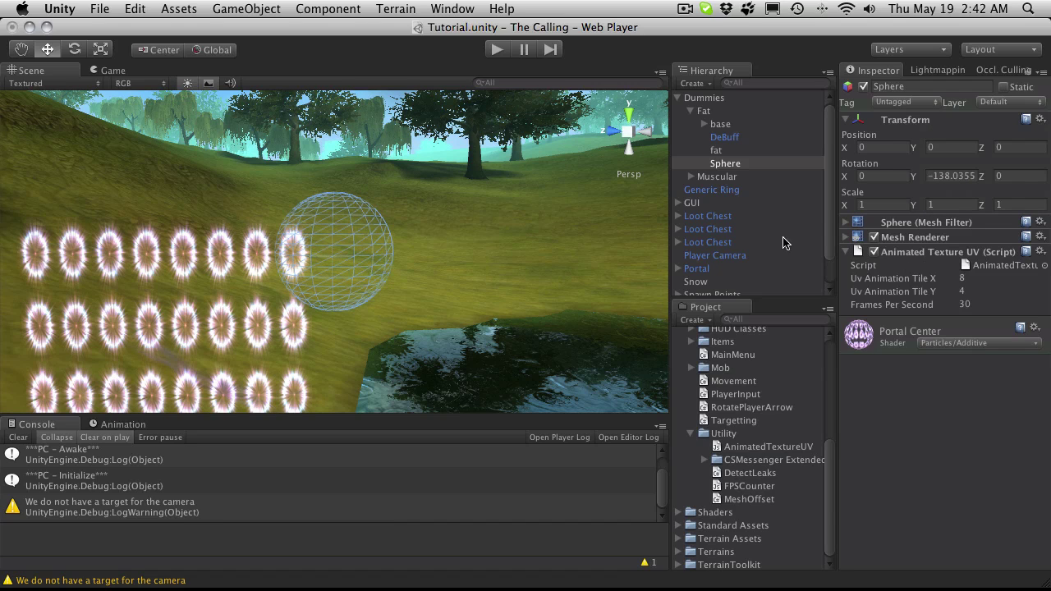
- Raise the sphere so it is centred on the Fat dummy's body, setting its Y position to 1
click(717, 150)
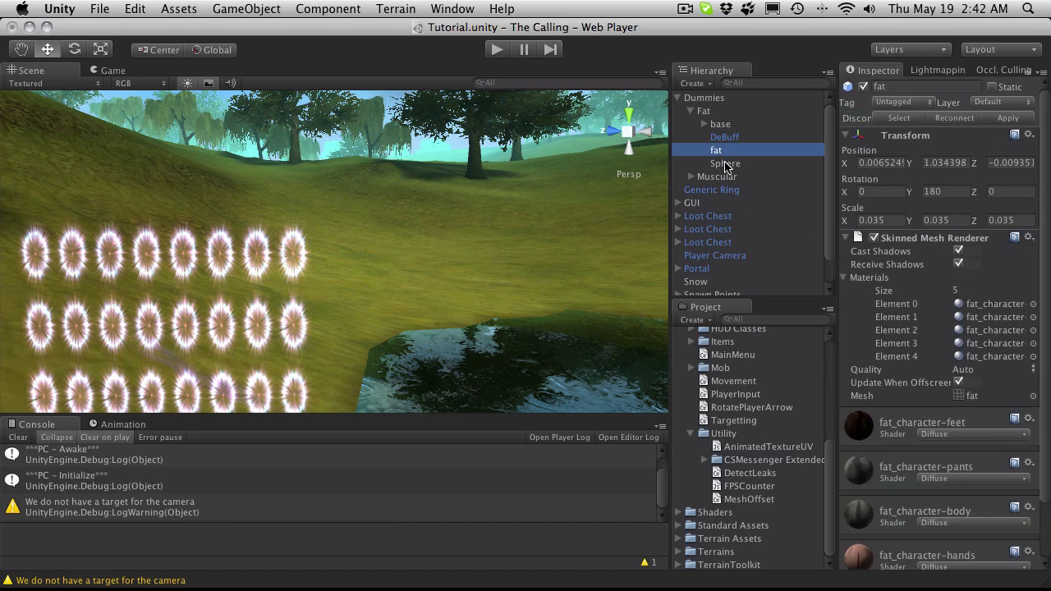
click(725, 164)
key(f)
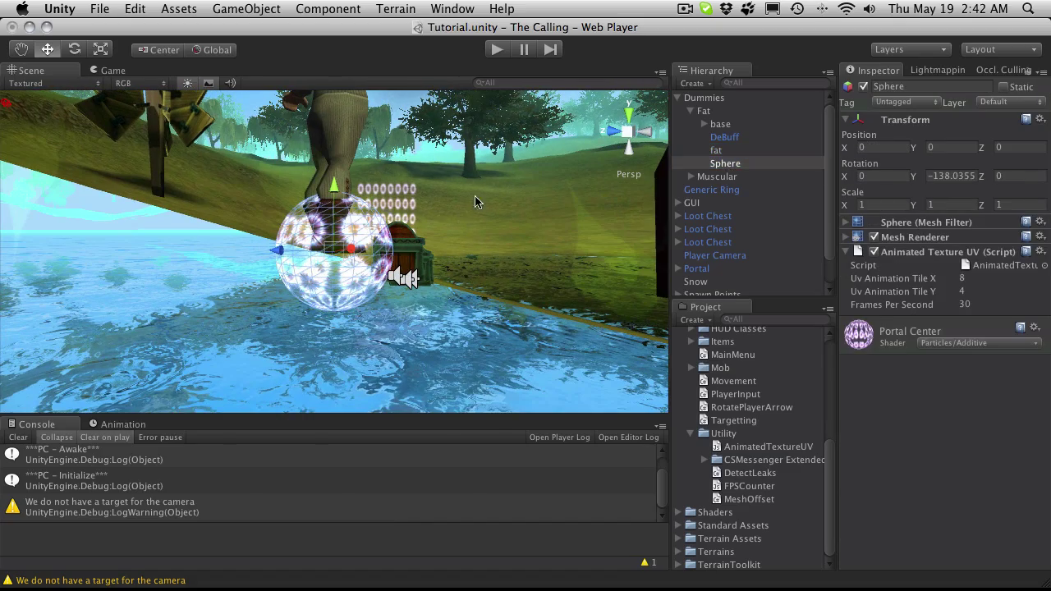
alt+drag(480, 202, 98, 293)
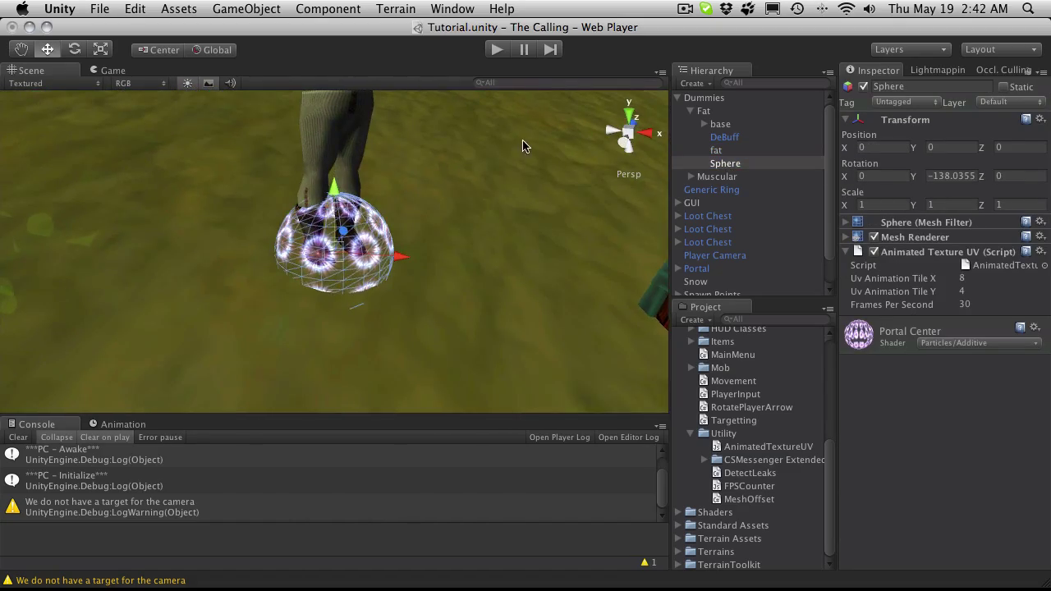
scroll(384, 210, down, 5)
scroll(353, 197, up, 5)
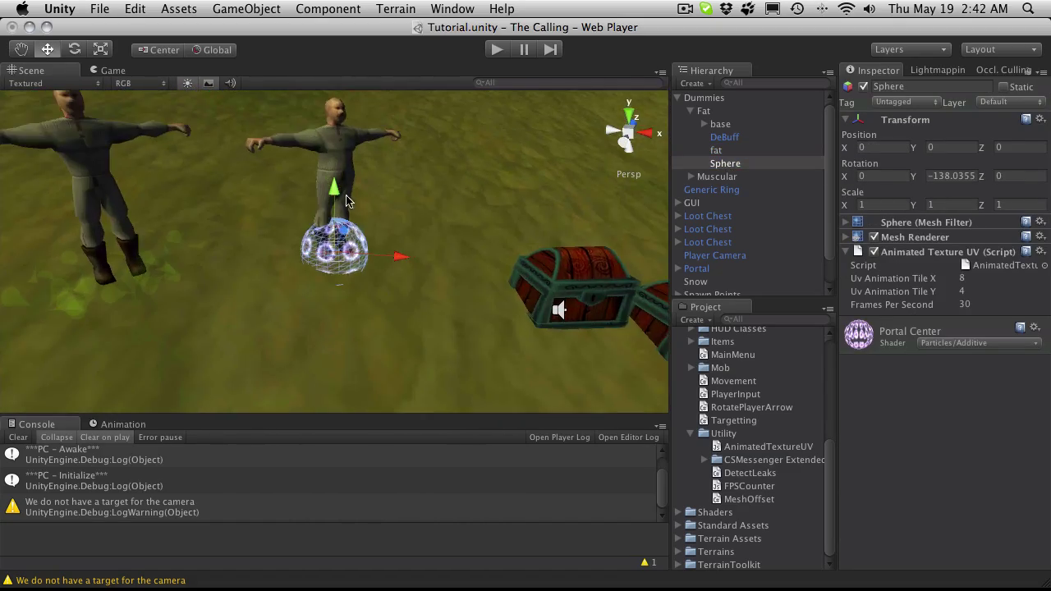
drag(334, 183, 376, 129)
click(954, 151)
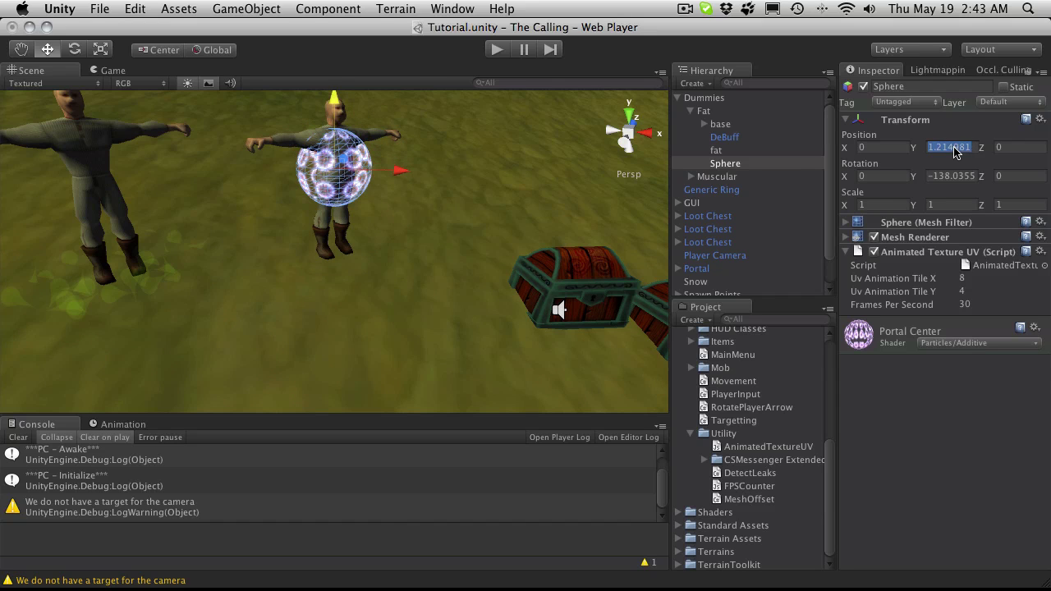
text(1)
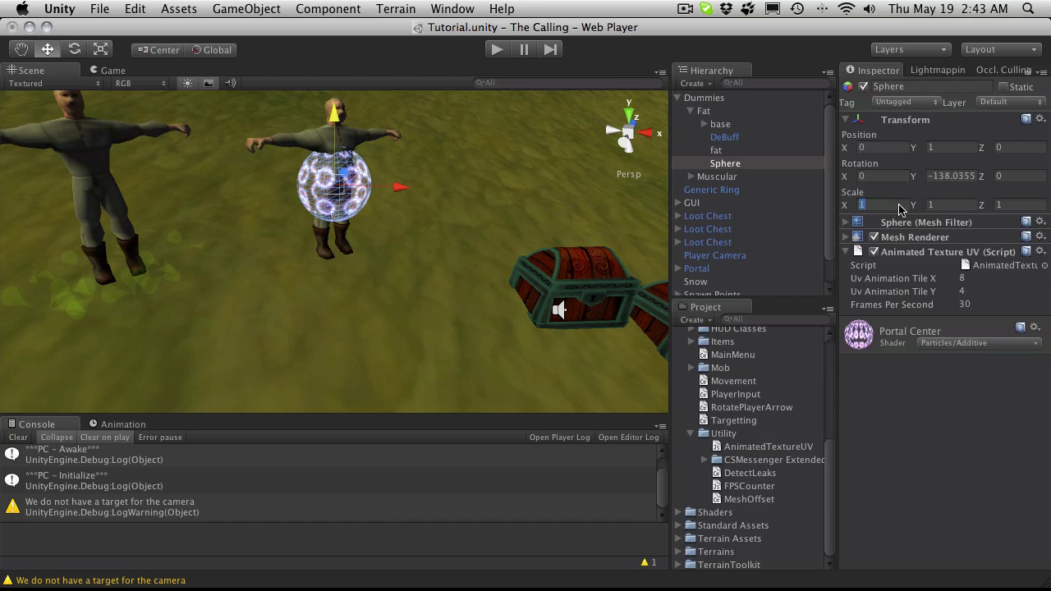
- Set the sphere's scale to 2 on the X, Y and Z axes
text(22)
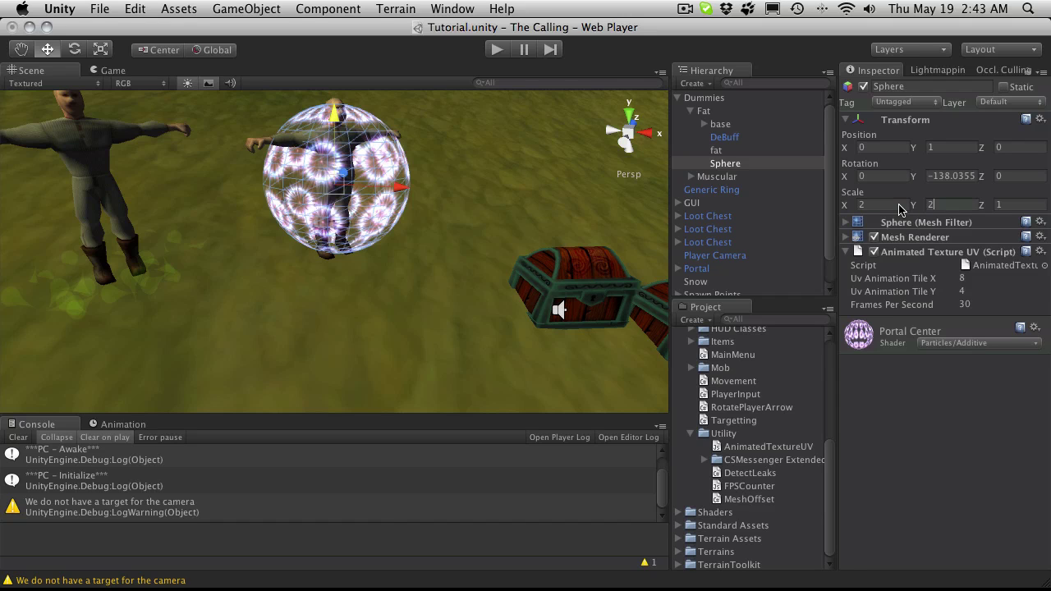
text(2)
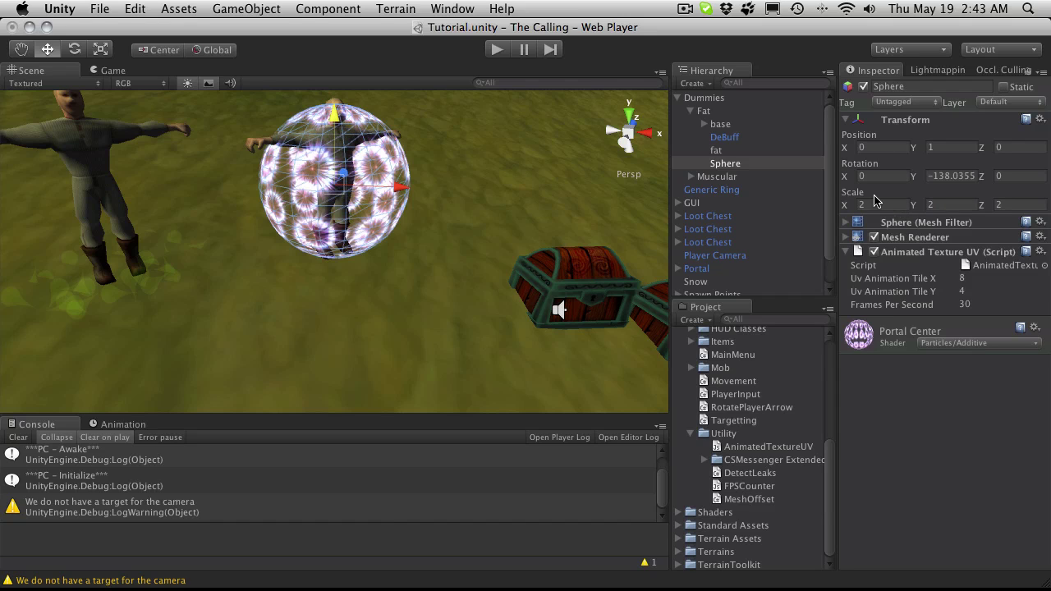
alt+drag(314, 216, 324, 159)
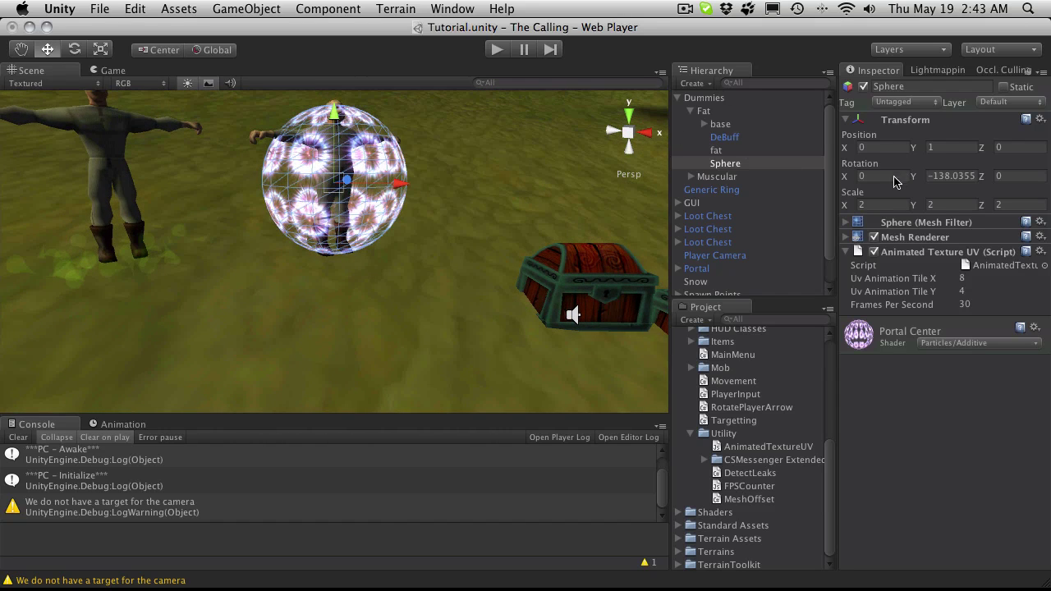
- Enlarge the sphere around the Fat dummy to a scale of 4 on the X, Y and Z axes
text(4)
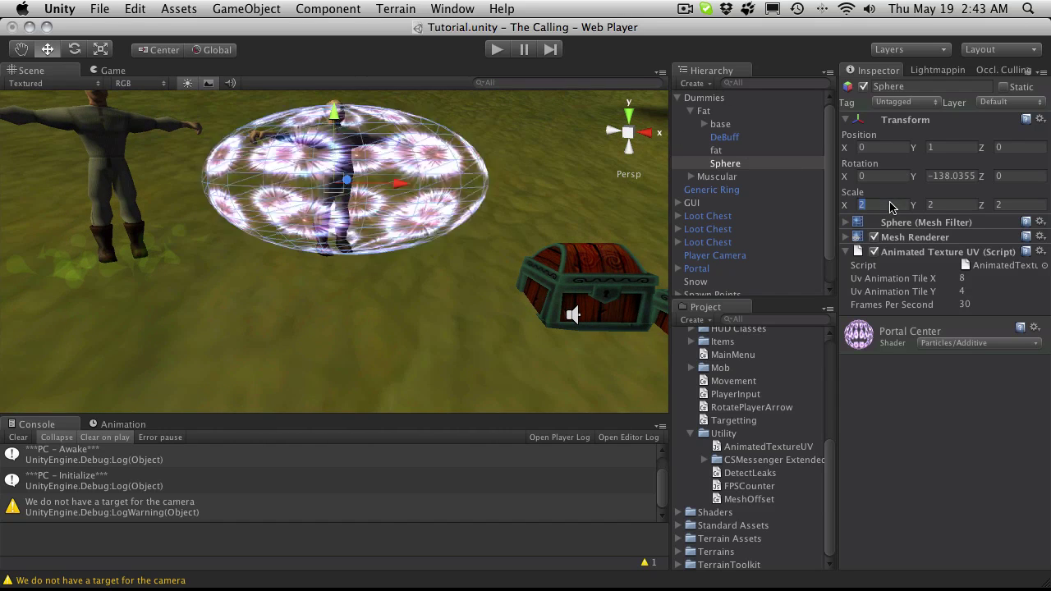
key(Tab)
text(4)
key(Tab)
text(4)
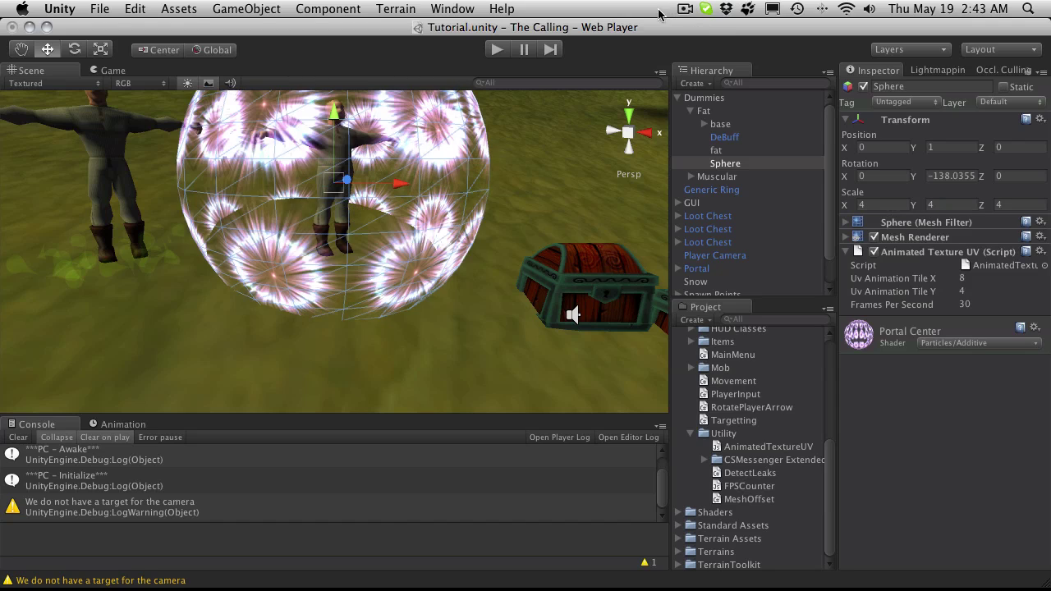
- Run the game to check the animated sphere around the Fat dummy, and display the AnimatedTextureUV script's code
click(499, 51)
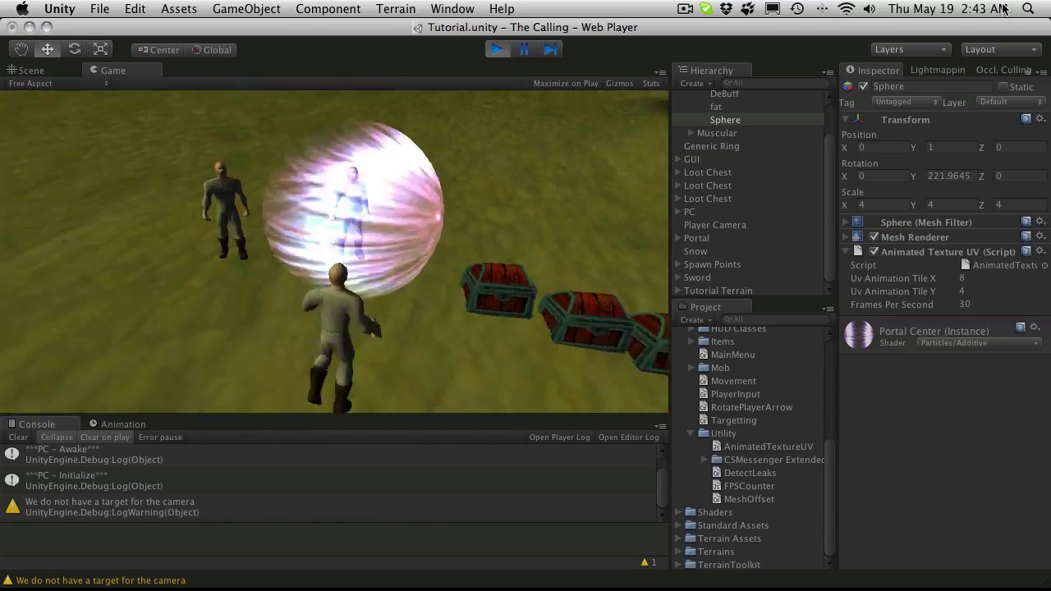
scroll(747, 172, up, 2)
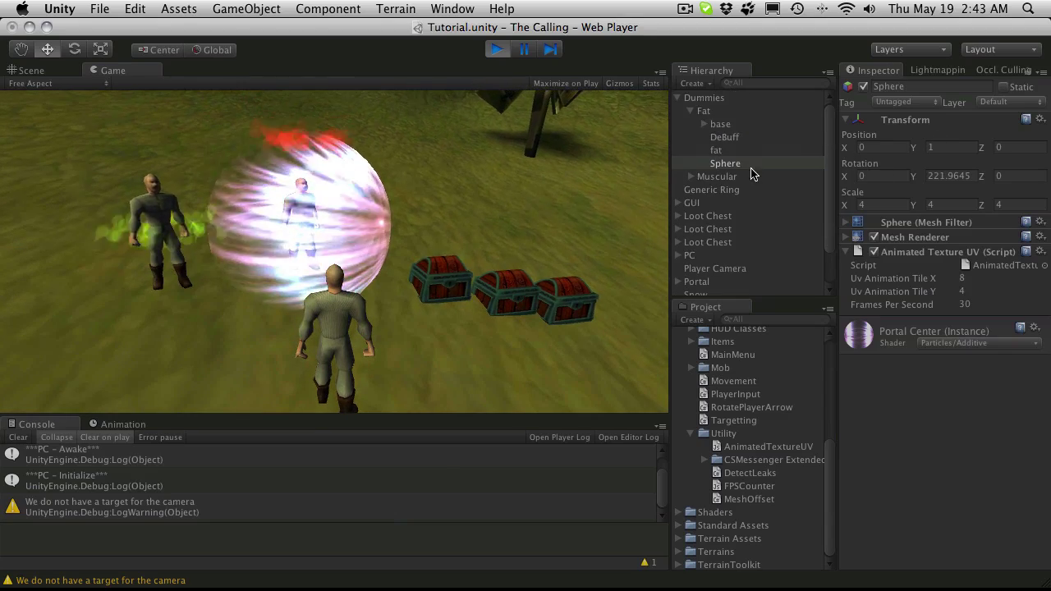
click(678, 99)
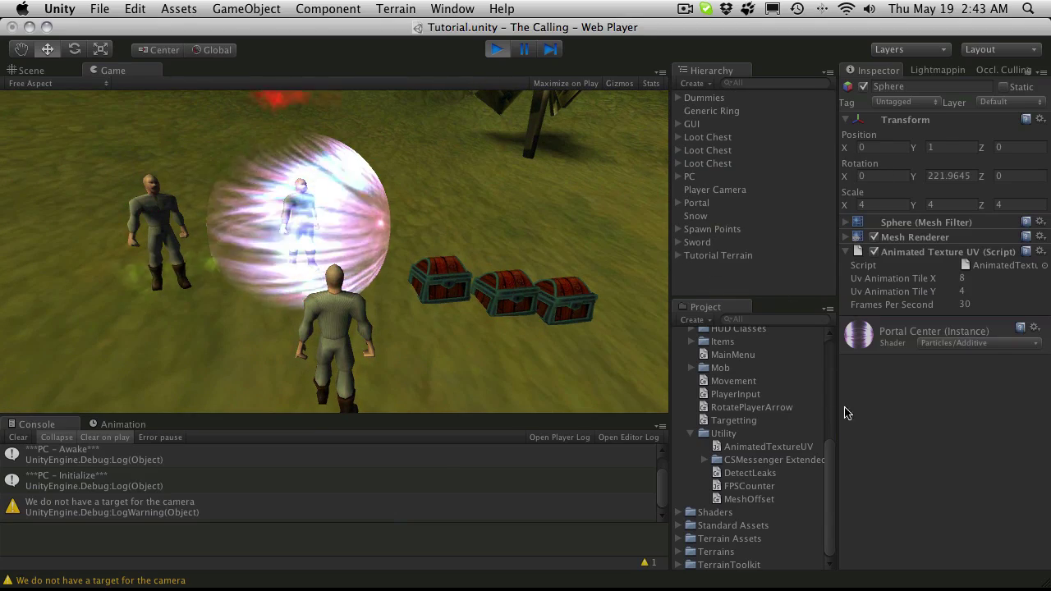
click(780, 450)
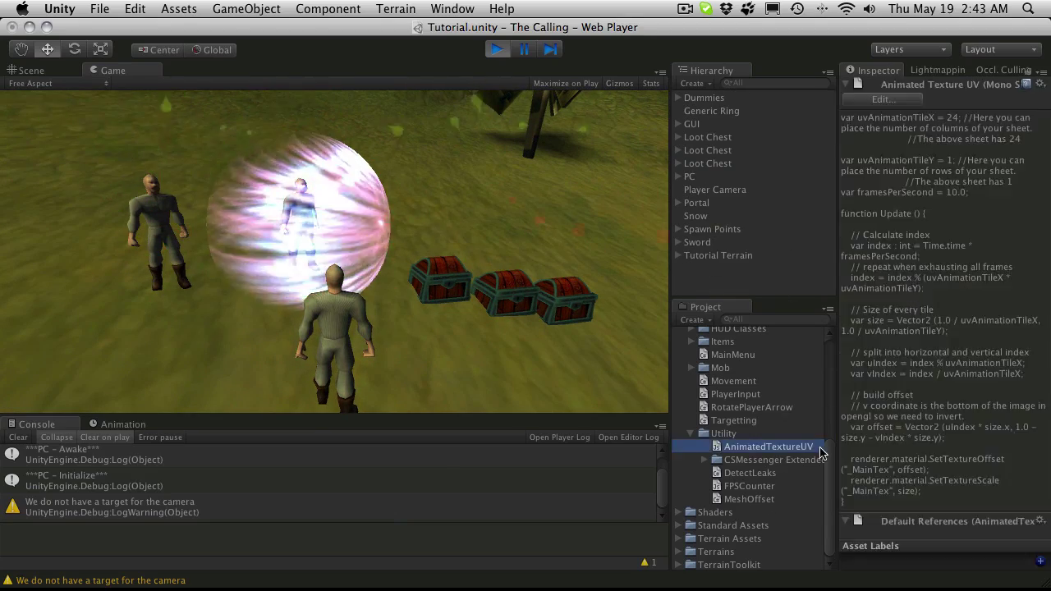